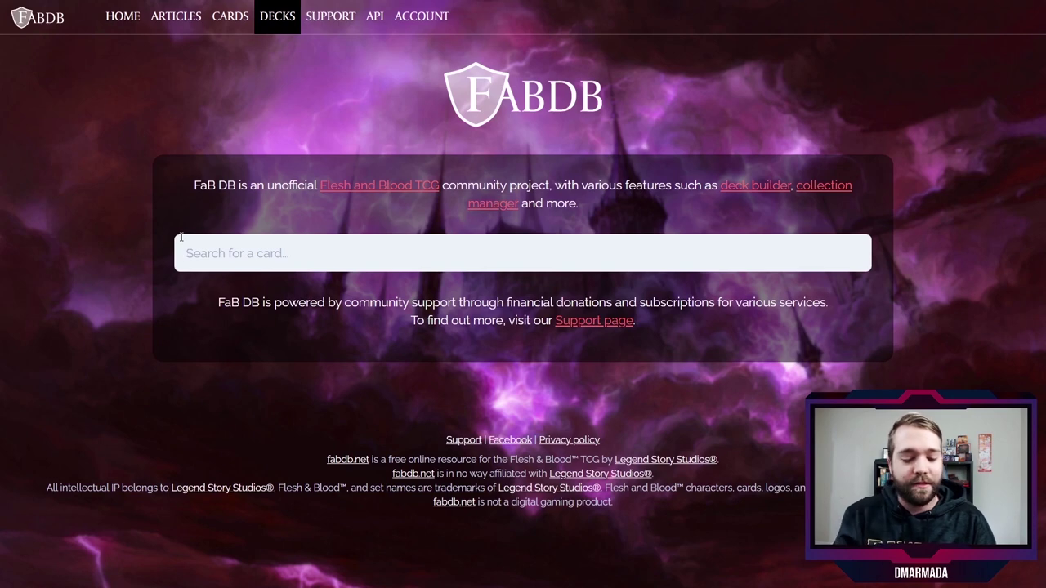
Search for 'spring tunic' and open the first Fyendal's Spring Tunic card page to review its prices
text(spring tunic)
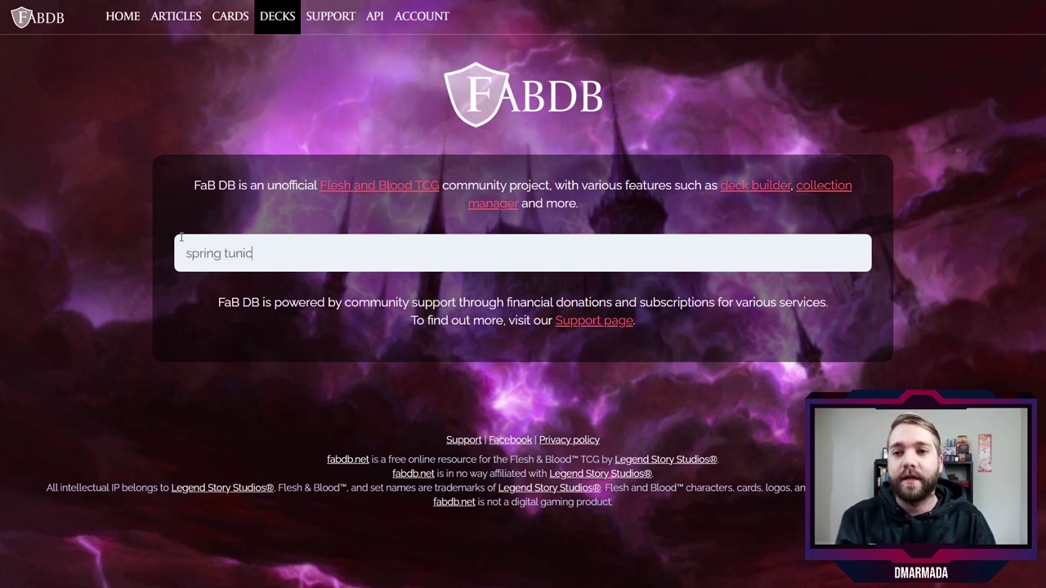
key(Return)
scroll(180, 240, down, 2)
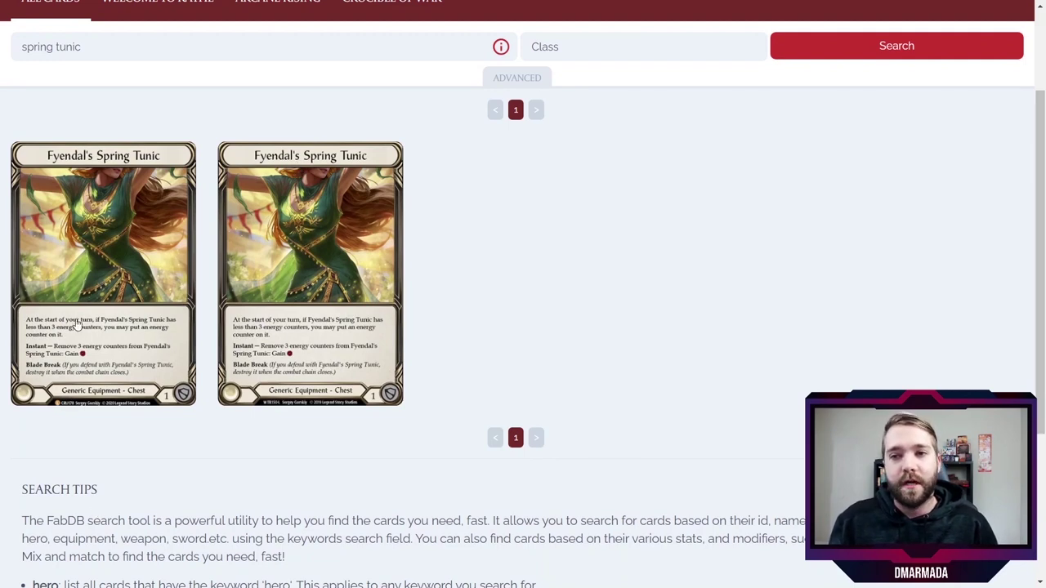
click(146, 302)
scroll(412, 442, down, 2)
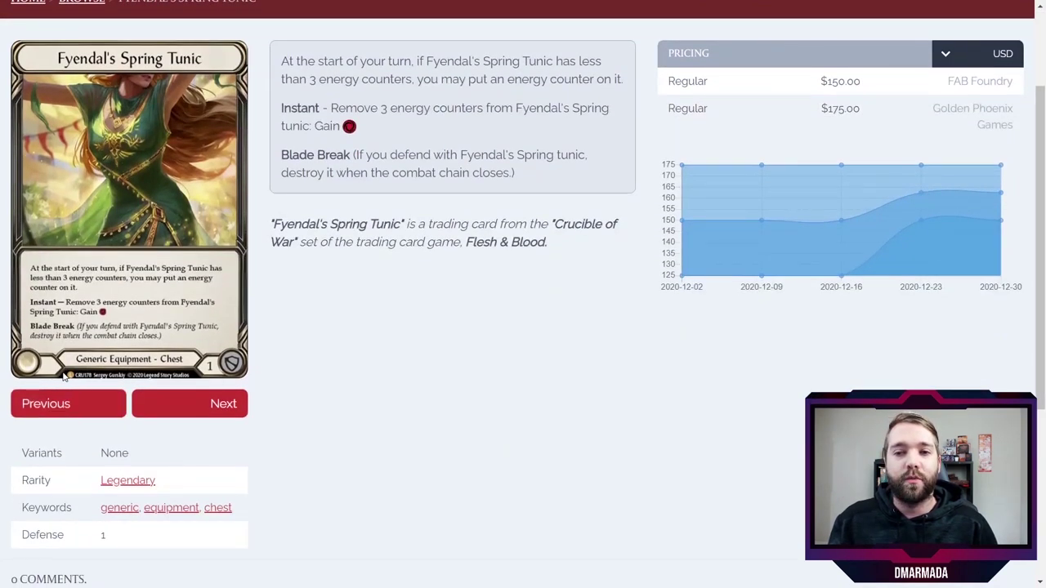
scroll(362, 380, up, 2)
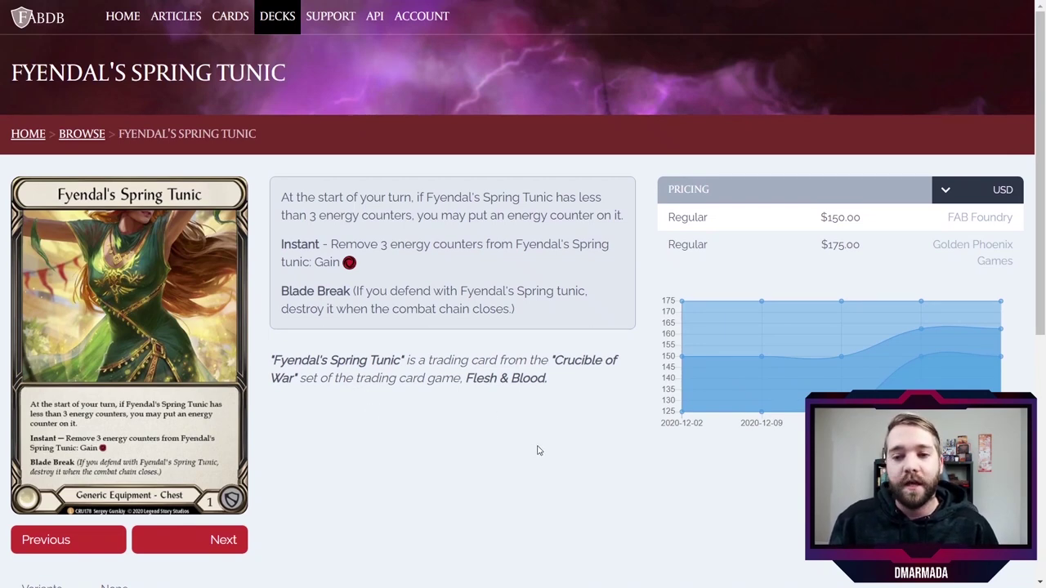
scroll(537, 450, down, 2)
scroll(518, 451, down, 1)
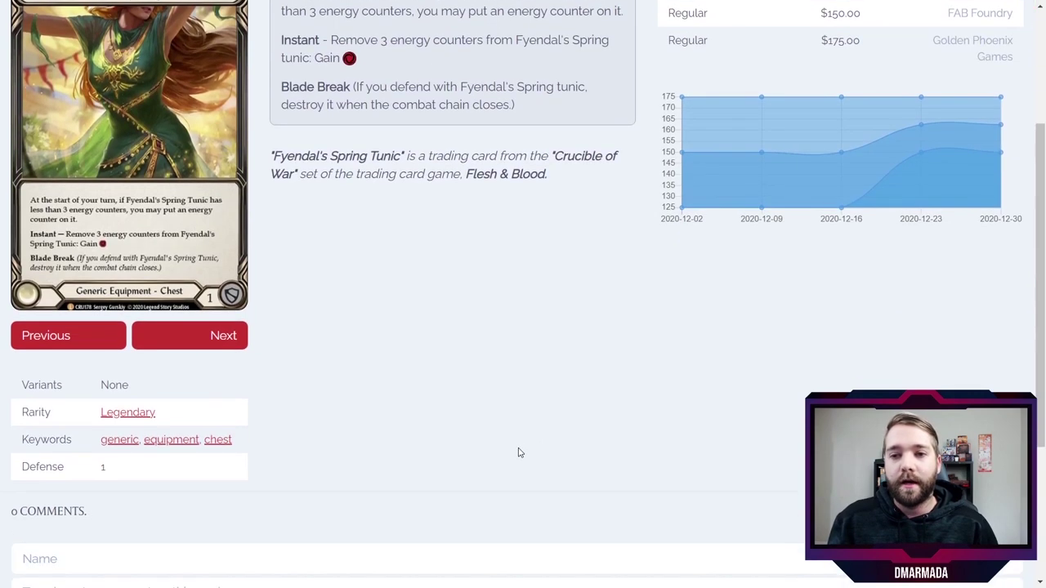
scroll(7, 139, up, 3)
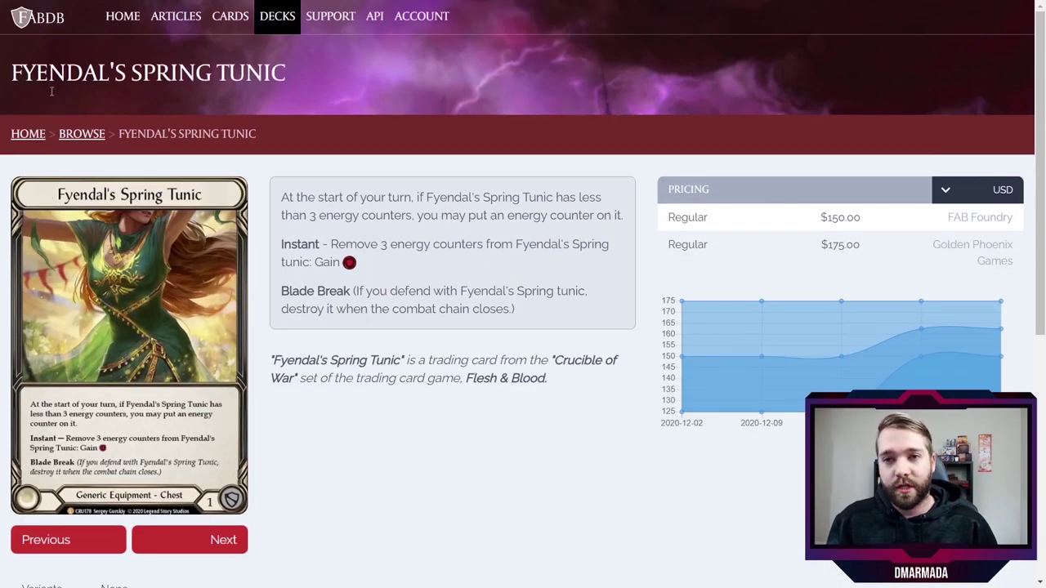
Search Browse Cards for 'spring' and open the other Fyendal's Spring Tunic printing
click(88, 136)
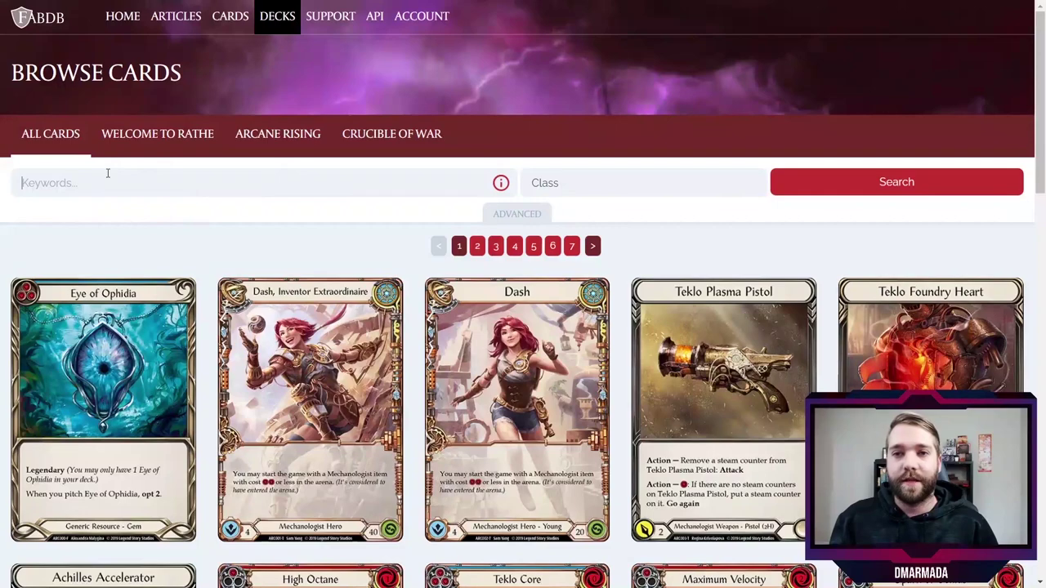
click(107, 173)
text(spring)
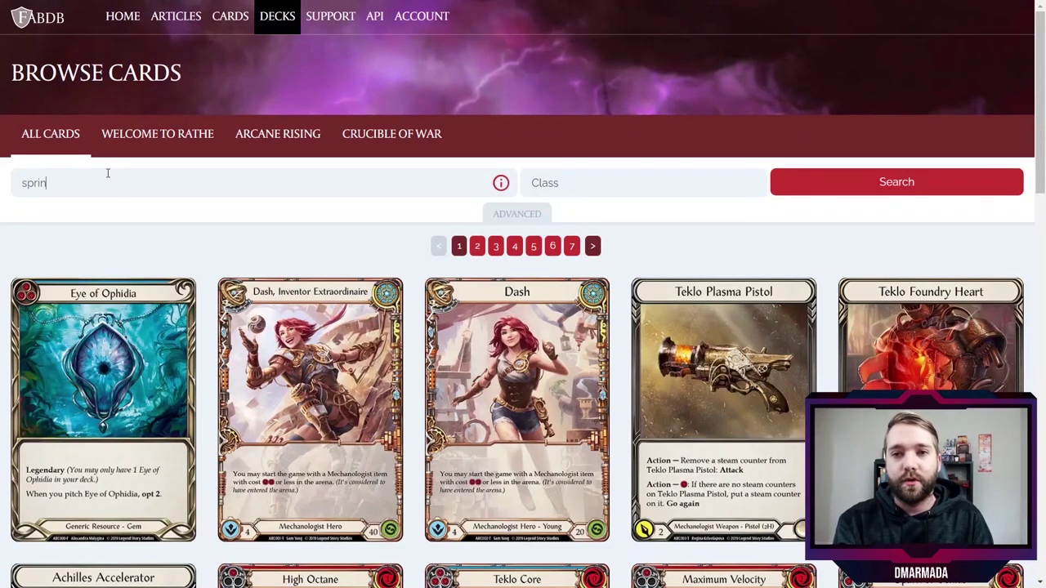
key(Return)
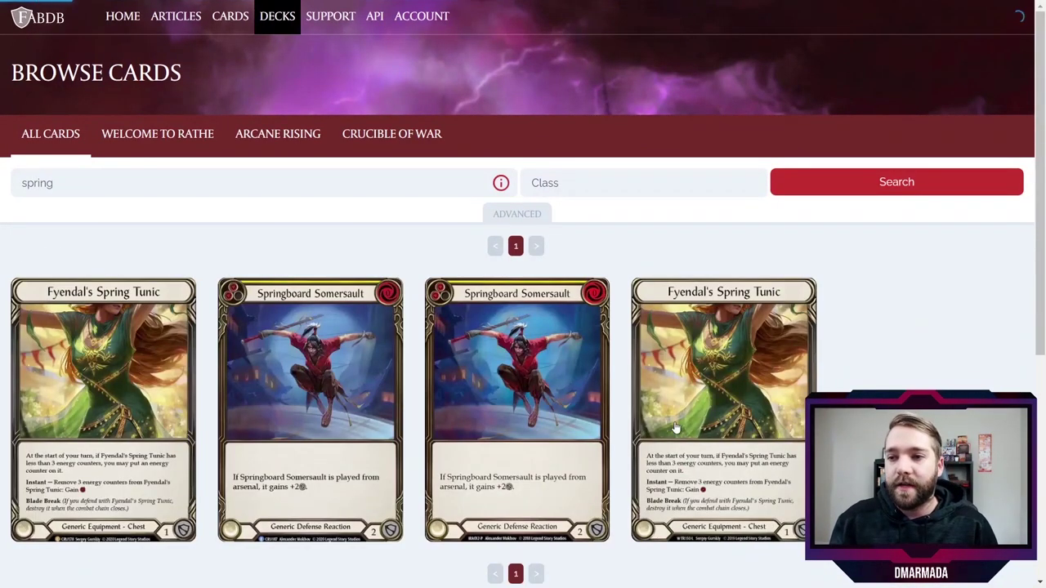
click(673, 425)
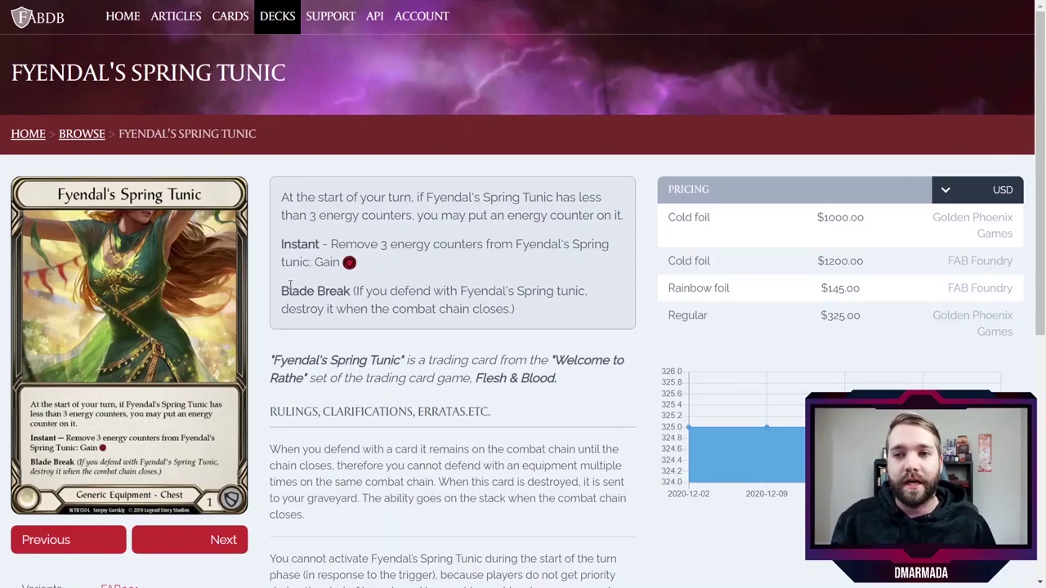
Read through the card's full rules text and its rulings
drag(280, 197, 526, 311)
scroll(525, 310, down, 1)
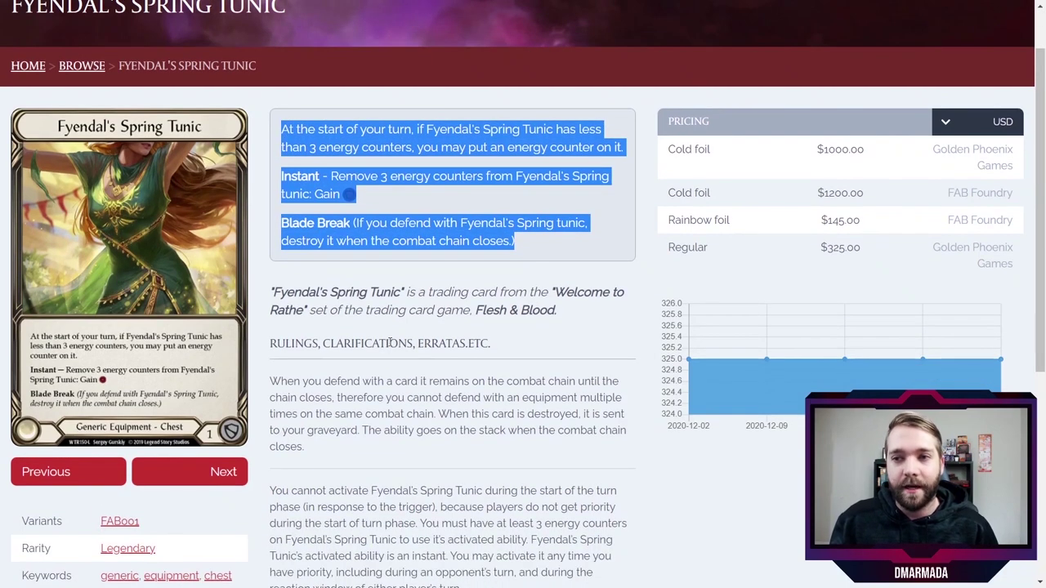
scroll(299, 369, down, 1)
drag(271, 314, 368, 377)
scroll(367, 377, down, 3)
click(316, 347)
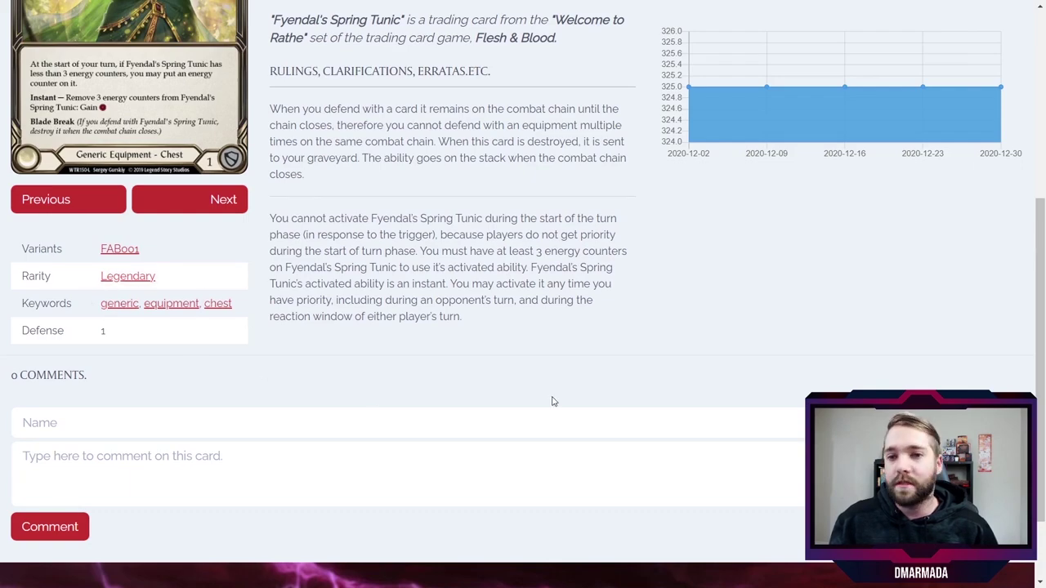
scroll(700, 398, down, 2)
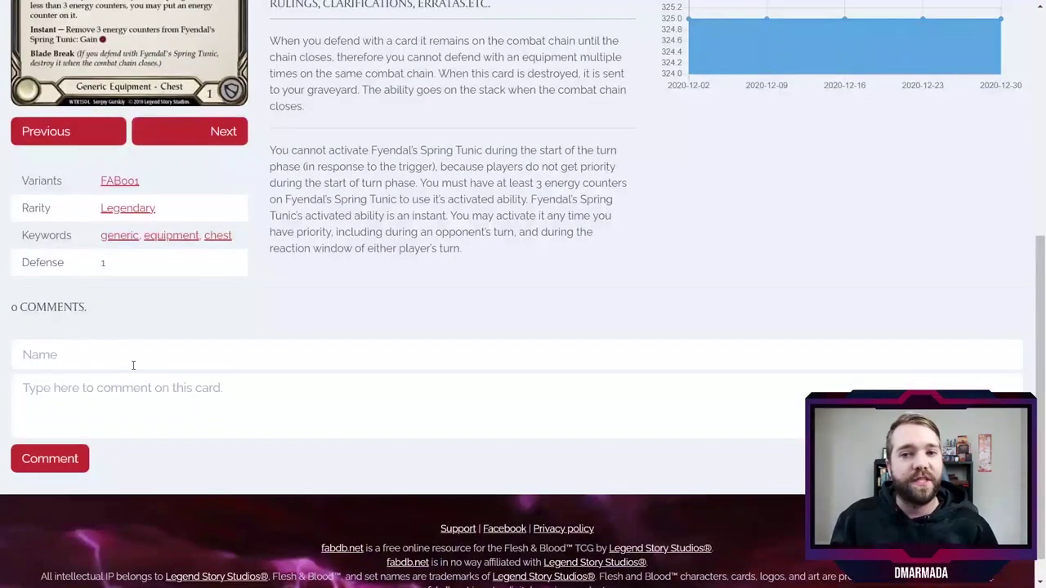
scroll(709, 365, up, 5)
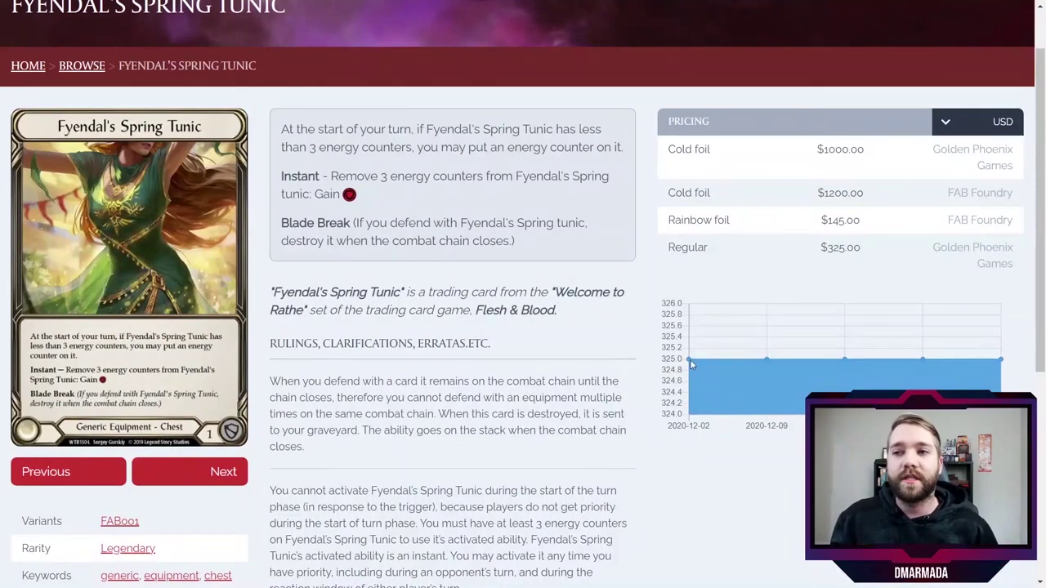
Check the Cold foil prices: $1000.00 and FAB Foundry's $1200 listing
drag(825, 150, 876, 157)
drag(940, 150, 1011, 264)
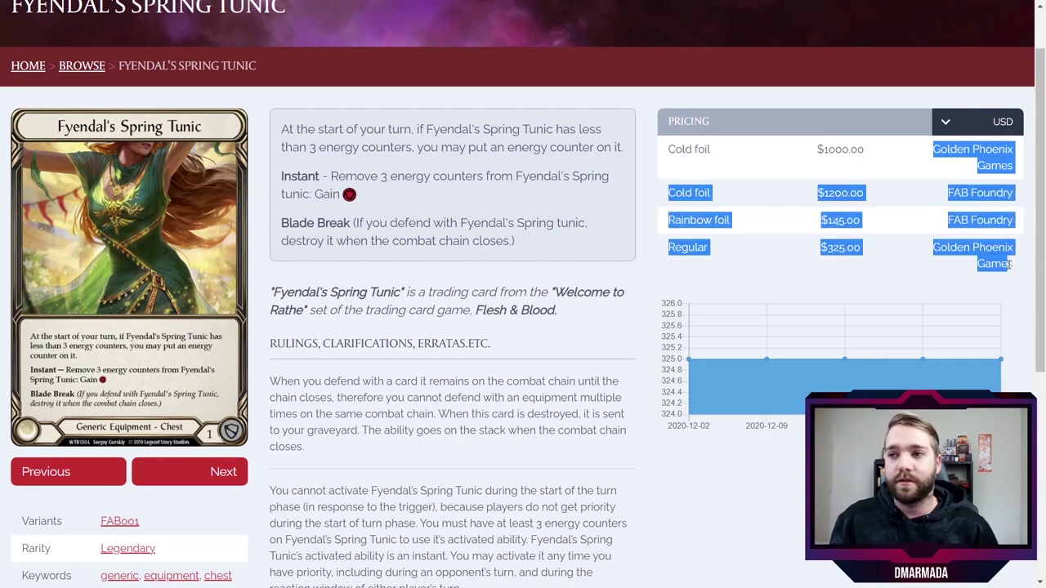
click(948, 186)
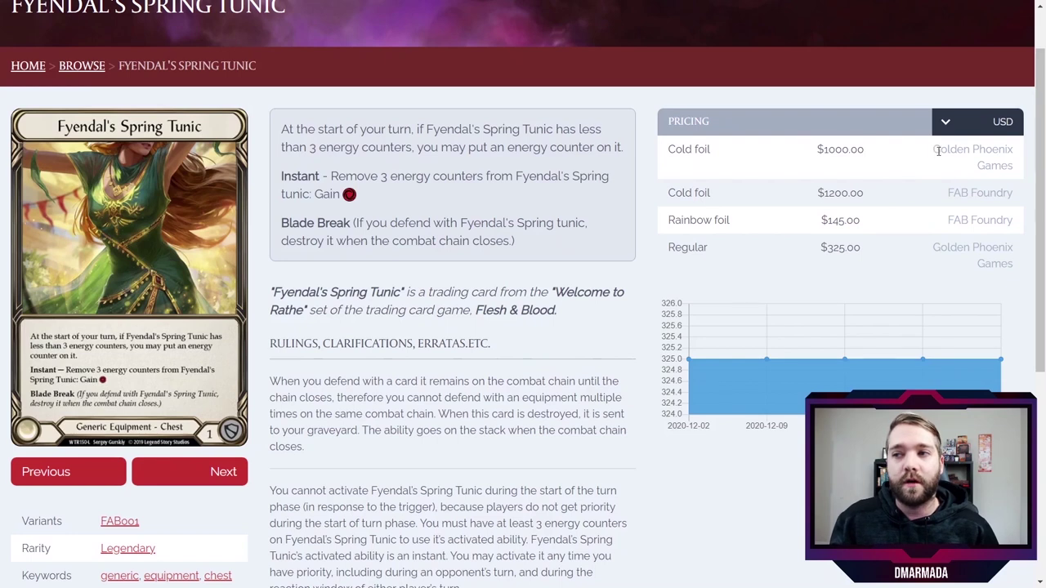
drag(935, 149, 1010, 180)
drag(947, 193, 1016, 201)
click(893, 220)
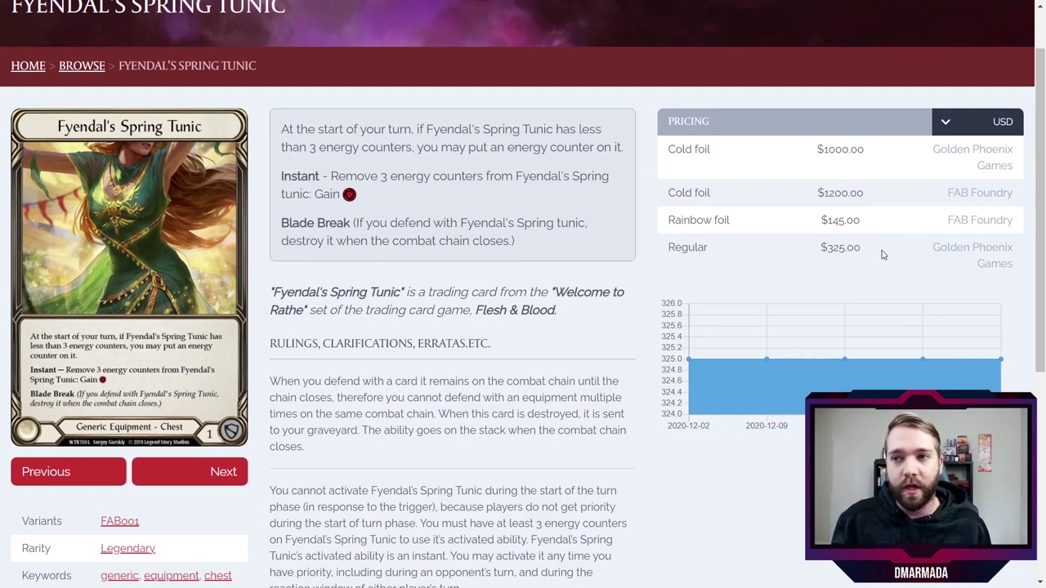
Compare the Cold foil, Rainbow foil and Regular price rows, then return to Browse Cards
drag(666, 145, 733, 196)
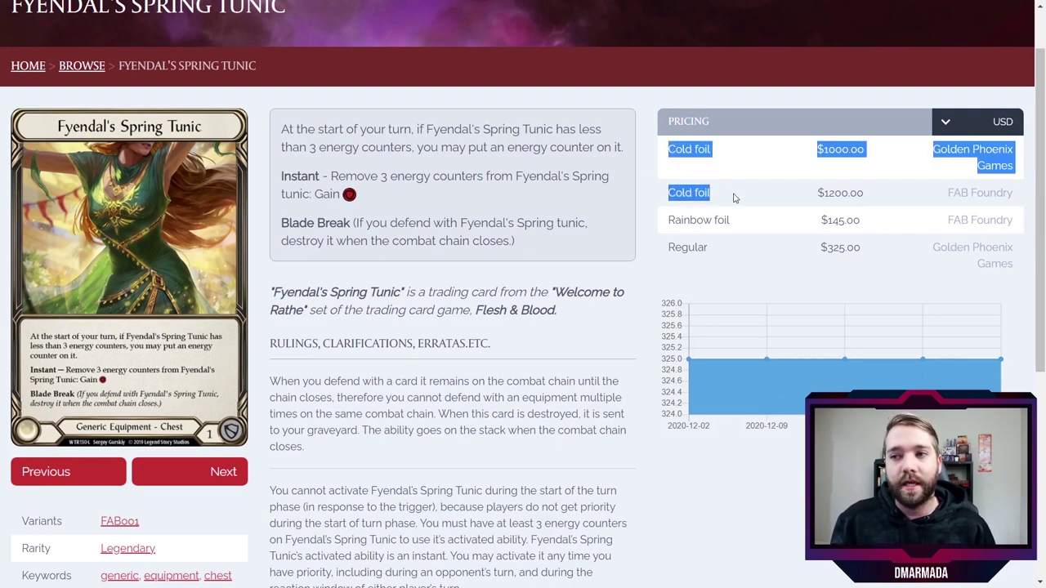
click(827, 197)
drag(818, 150, 867, 195)
click(753, 210)
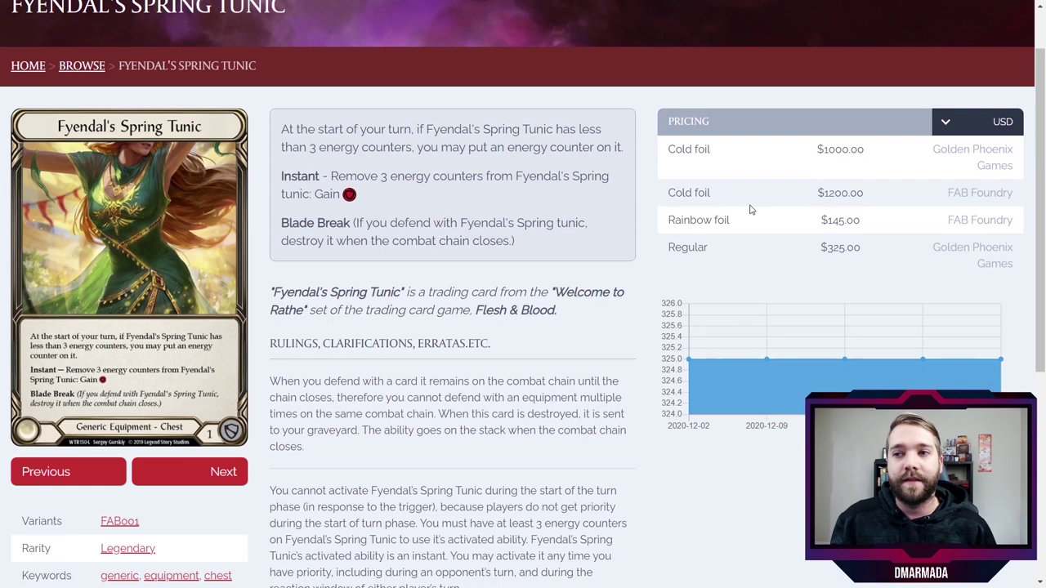
drag(669, 219, 742, 229)
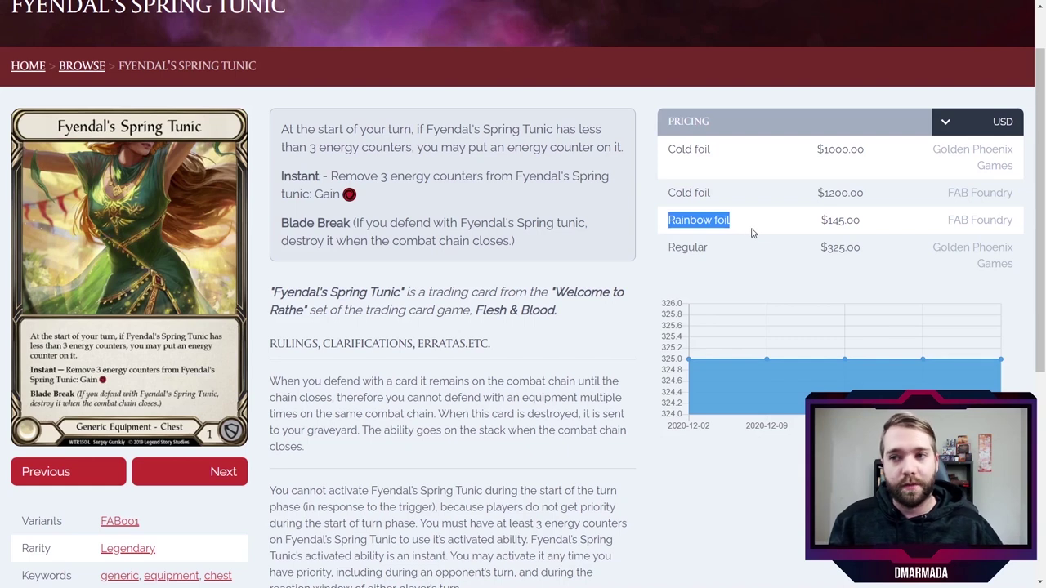
drag(668, 247, 715, 256)
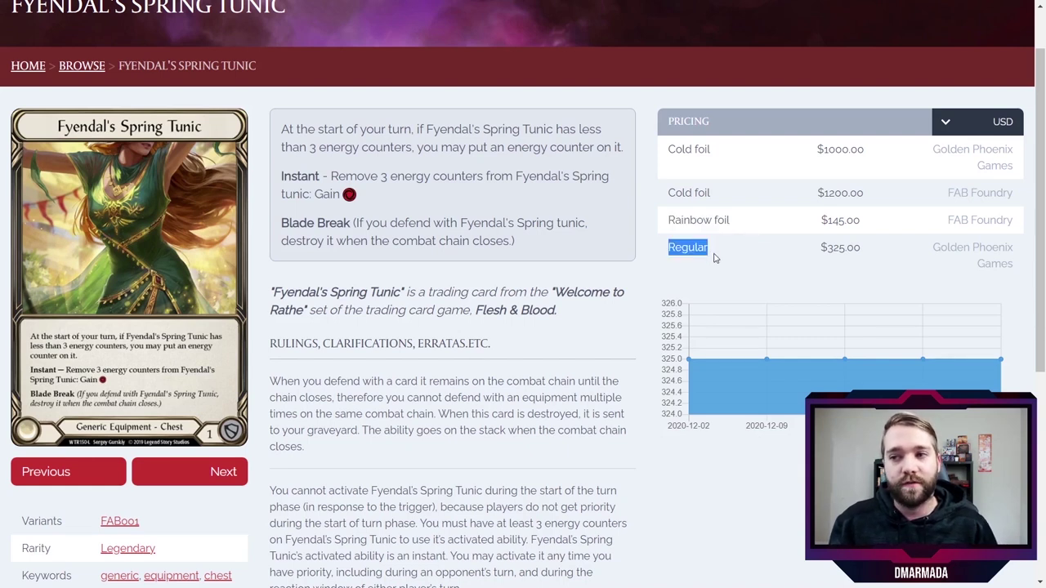
click(716, 263)
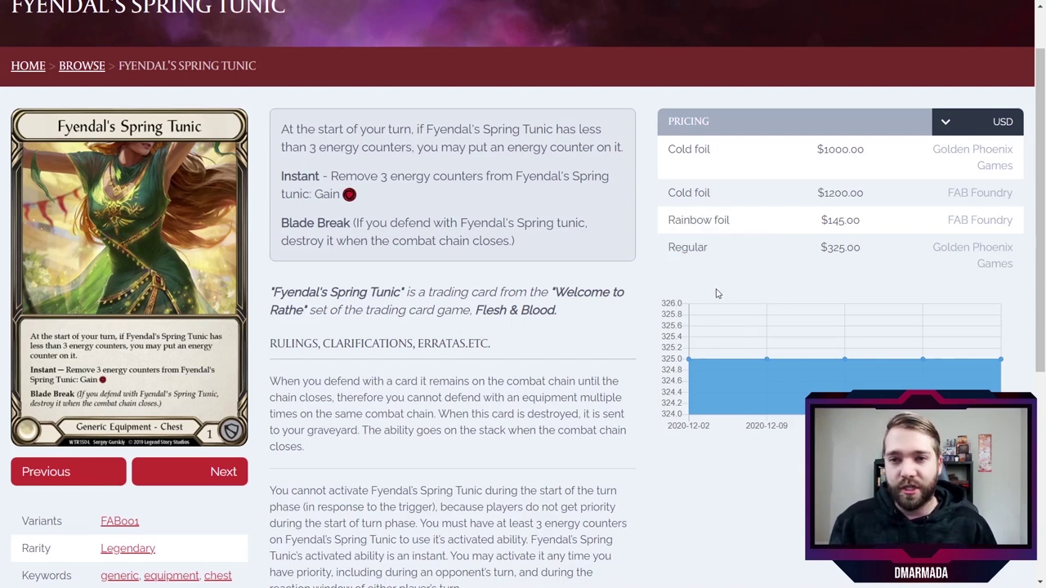
scroll(115, 191, up, 1)
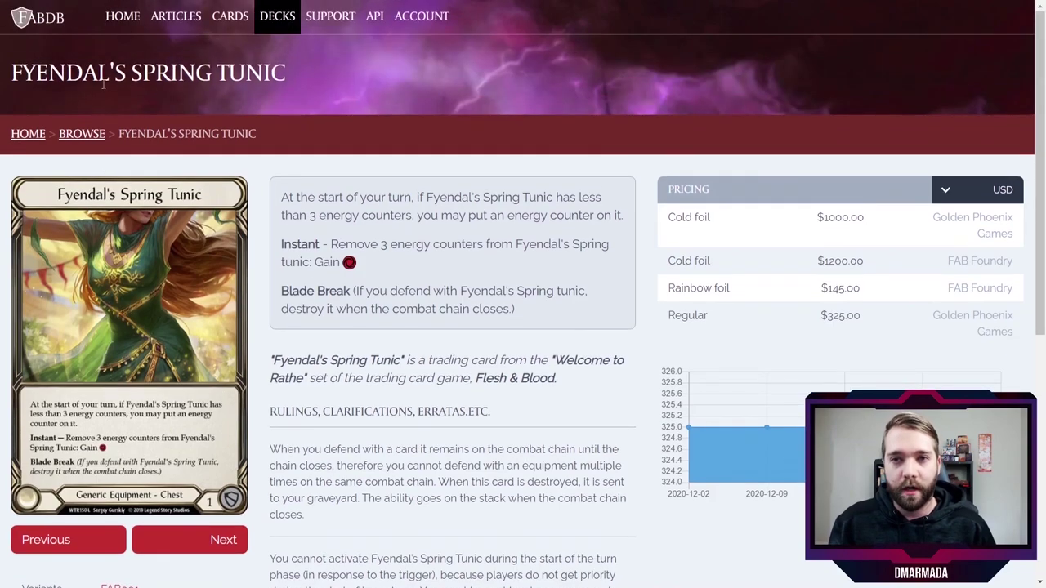
click(82, 135)
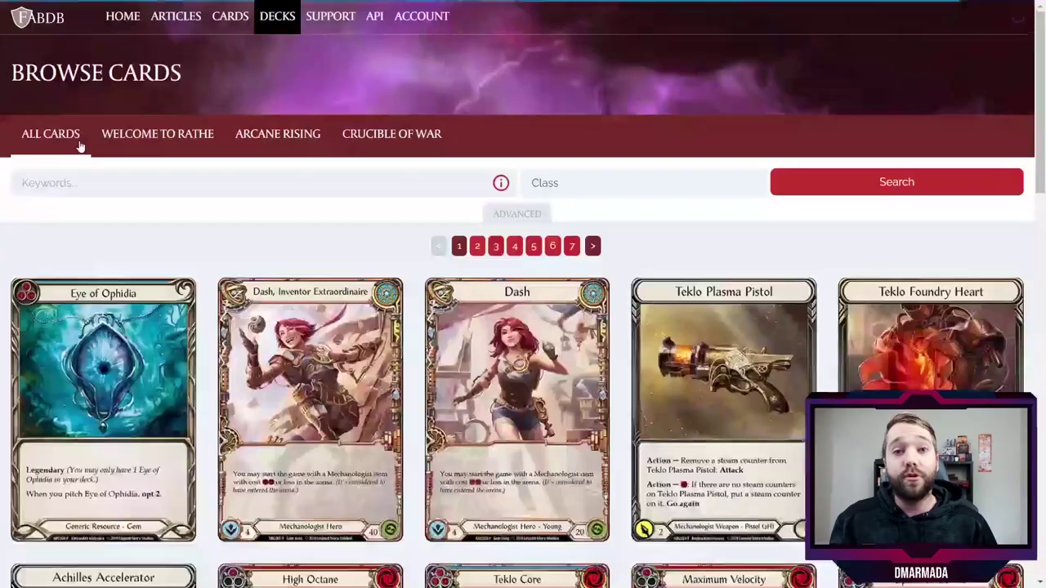
Look over the Eye of Ophidia card page, then go back to Browse Cards
click(94, 366)
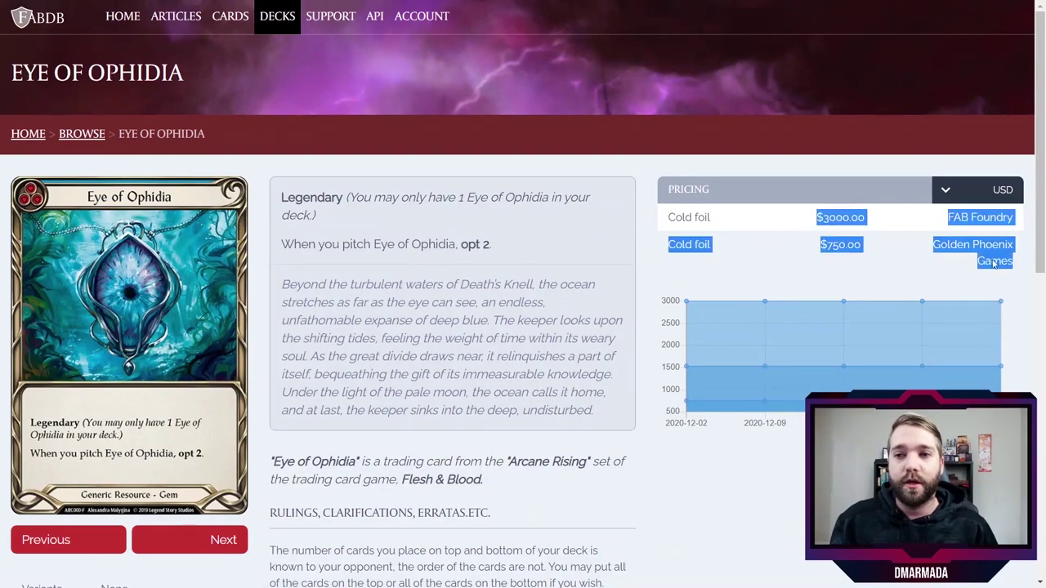
scroll(375, 74, down, 3)
scroll(368, 408, down, 3)
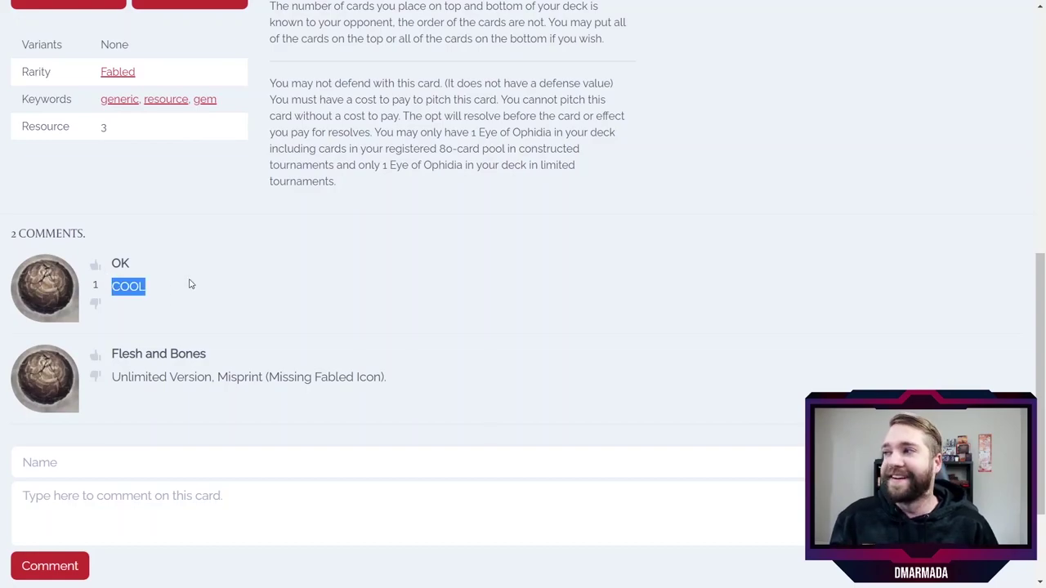
scroll(188, 284, up, 5)
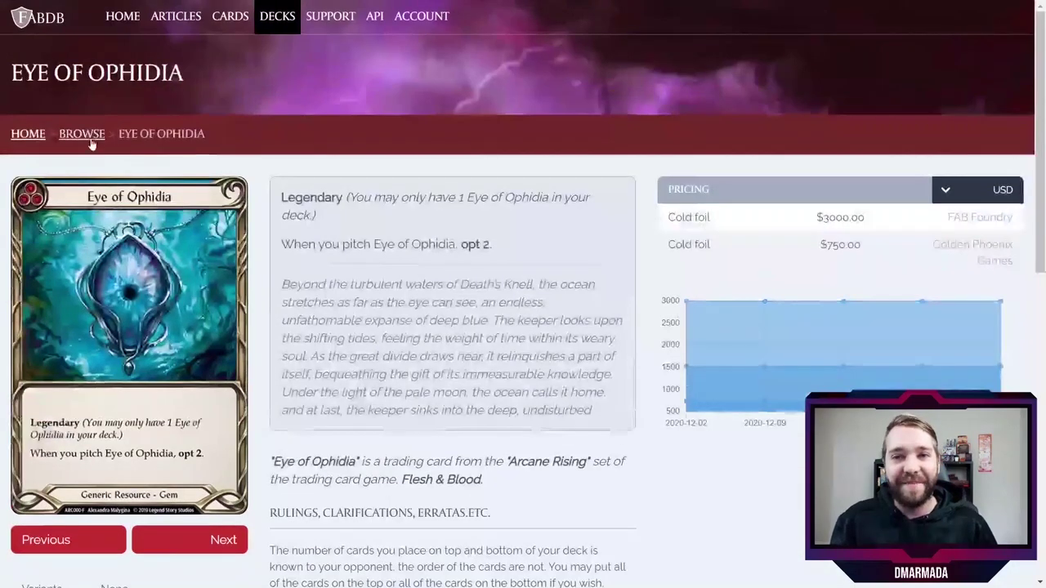
click(90, 138)
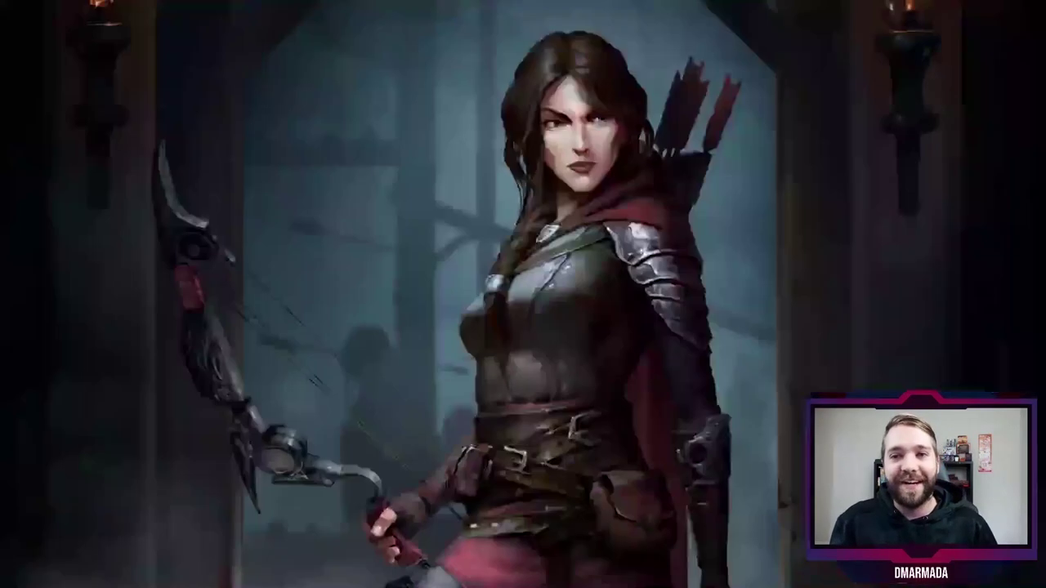
Page through to results page 3 and open the Skullbone Crosswrap card
scroll(82, 135, down, 4)
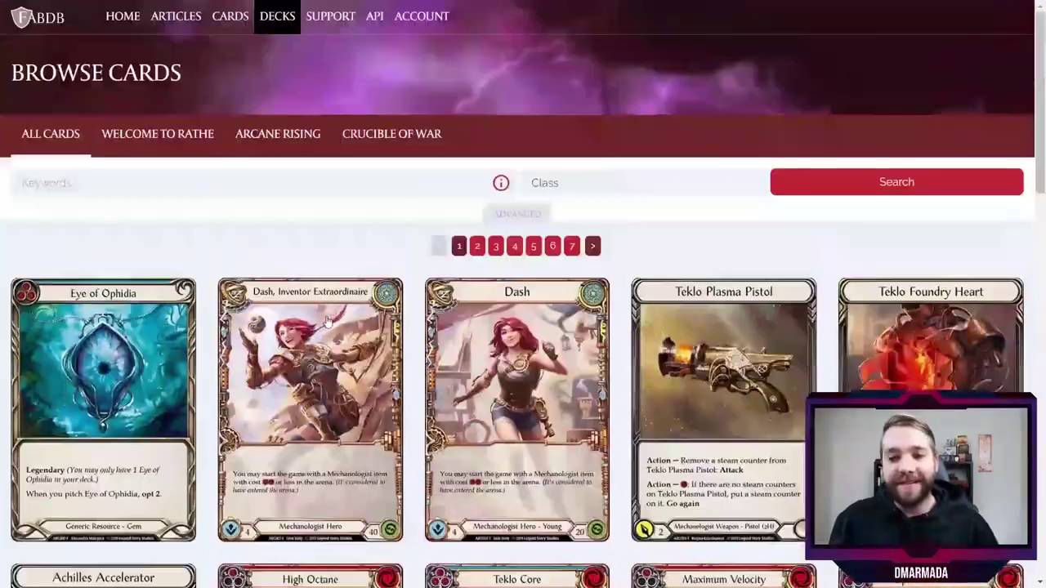
scroll(328, 318, down, 6)
scroll(328, 317, down, 10)
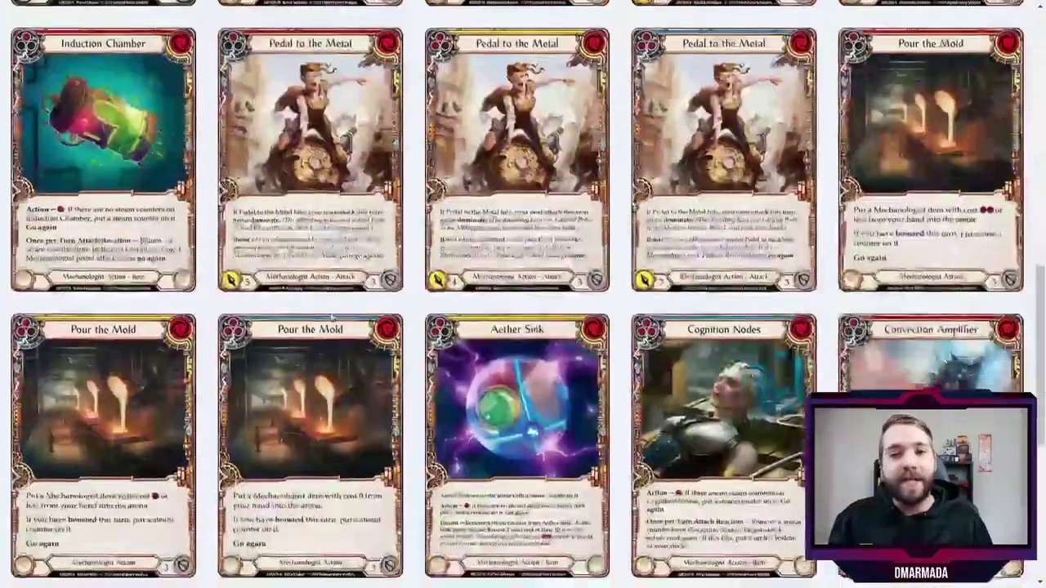
scroll(333, 323, up, 6)
scroll(333, 323, down, 5)
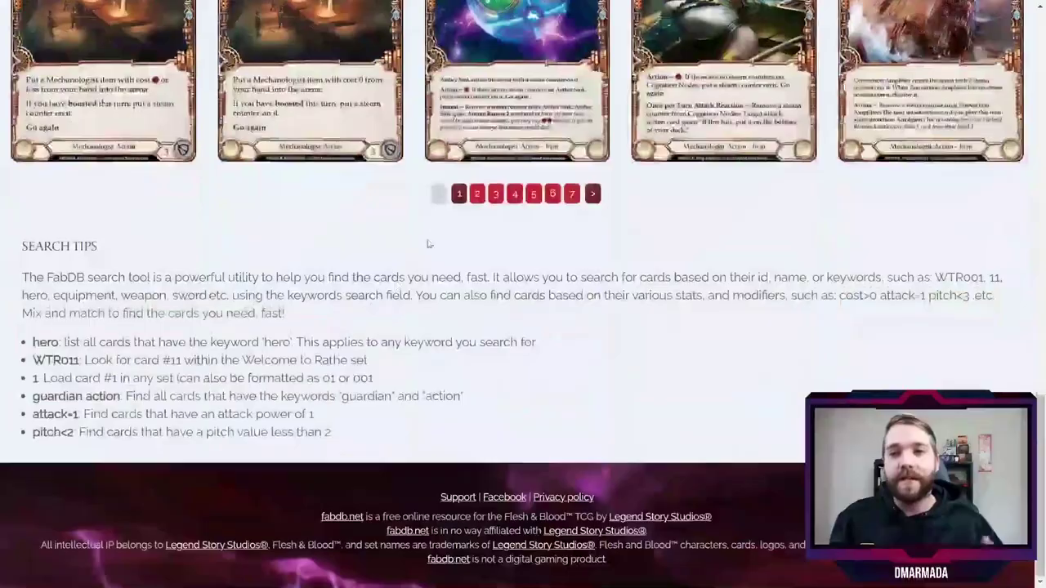
click(479, 191)
scroll(479, 245, down, 4)
scroll(494, 220, down, 10)
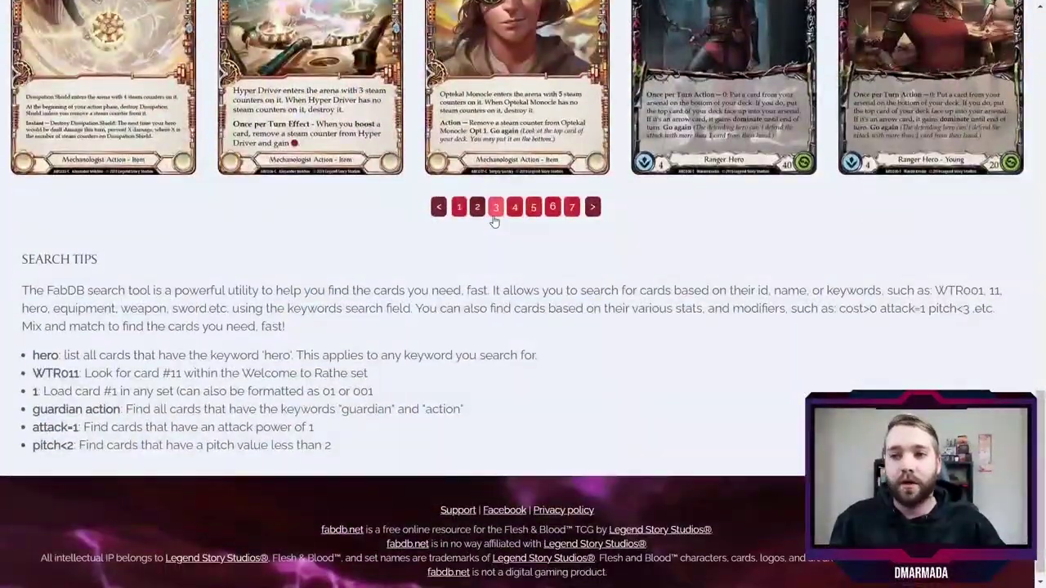
click(495, 214)
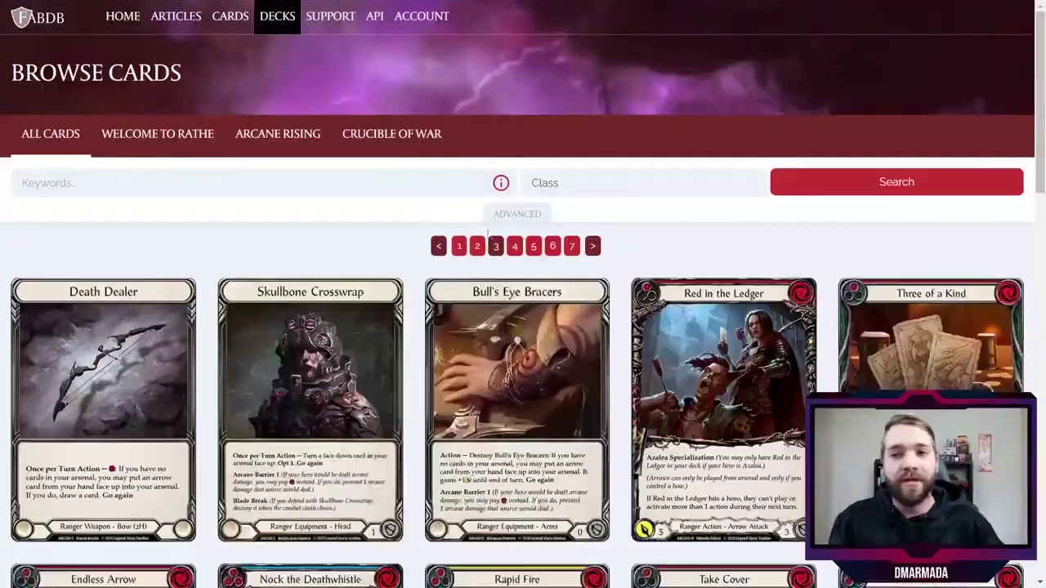
scroll(343, 245, down, 3)
click(343, 196)
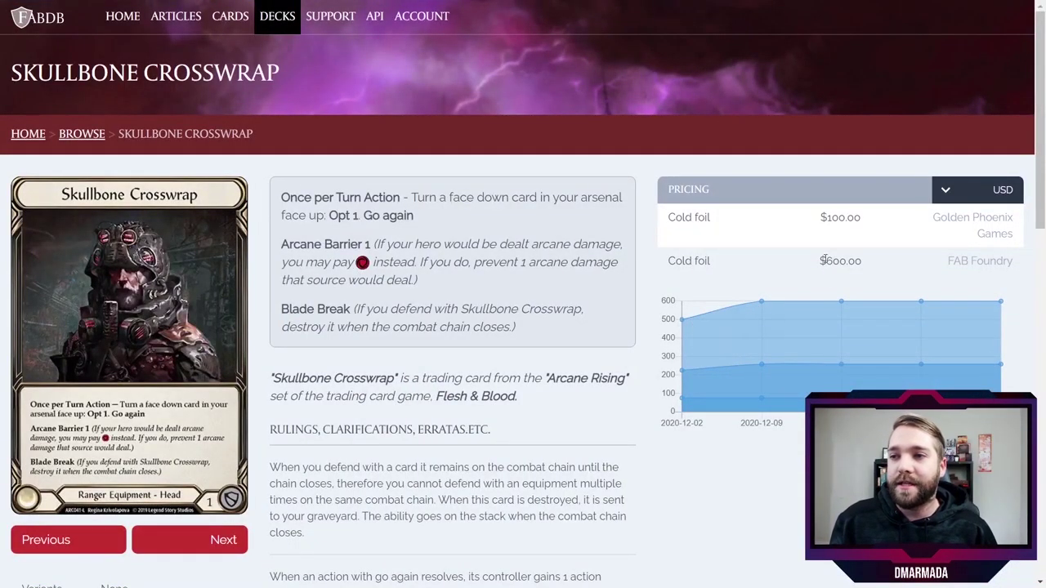
Review Skullbone Crosswrap's Cold foil prices and its rulings text
drag(871, 261, 793, 238)
click(785, 230)
scroll(784, 230, down, 4)
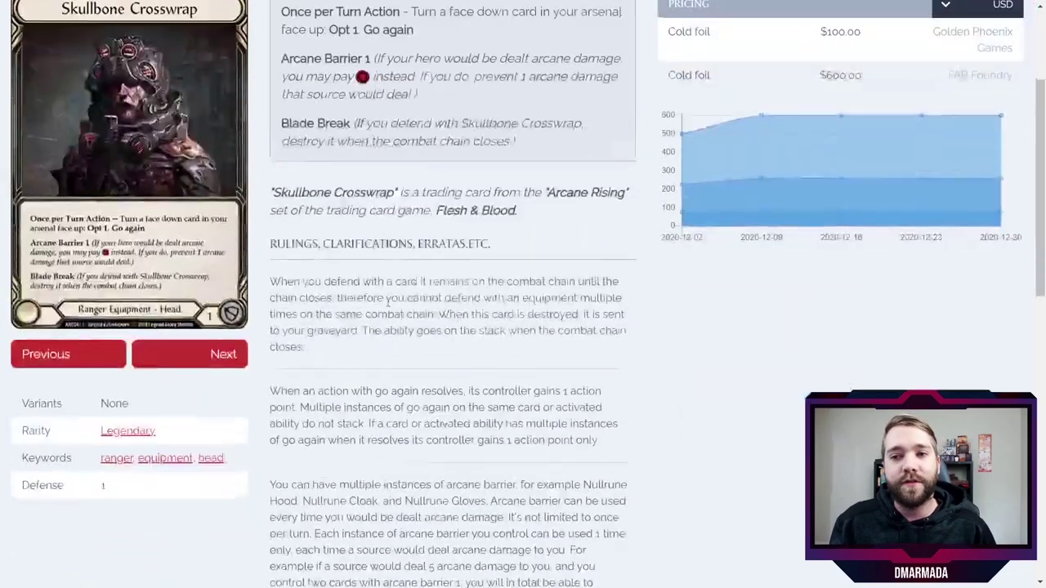
drag(269, 126, 441, 323)
scroll(442, 324, up, 12)
click(225, 242)
Back on Browse Cards, jump to results page 7 and open Aether Spindle
click(82, 133)
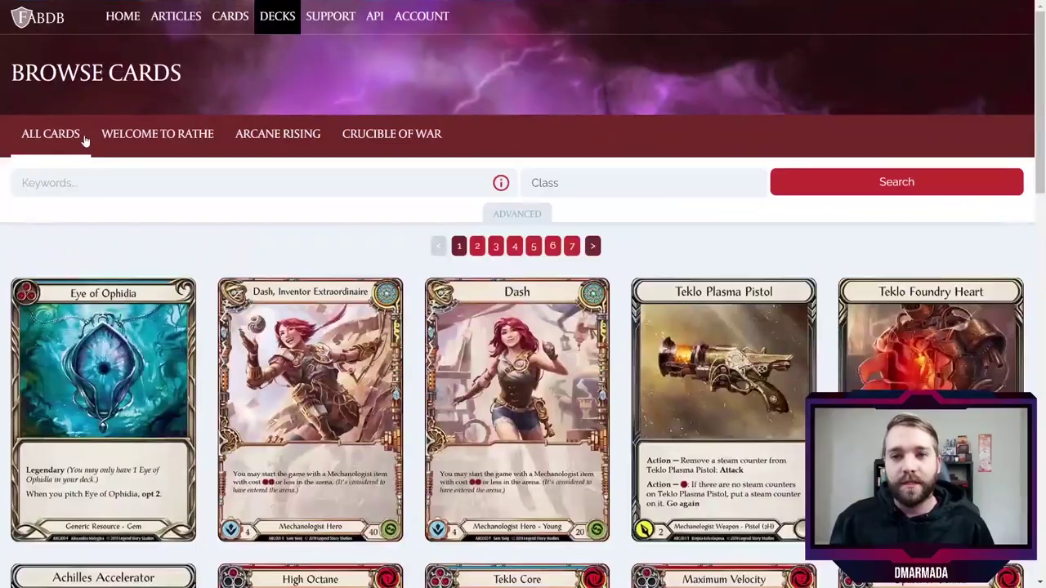
scroll(480, 272, down, 15)
scroll(479, 272, down, 4)
scroll(531, 327, up, 2)
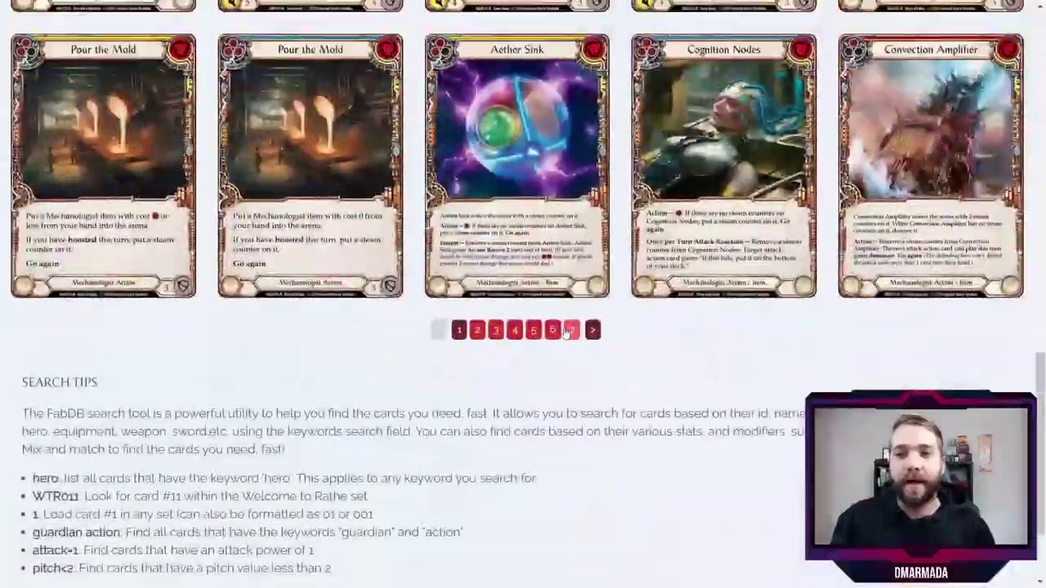
click(570, 330)
scroll(466, 347, down, 2)
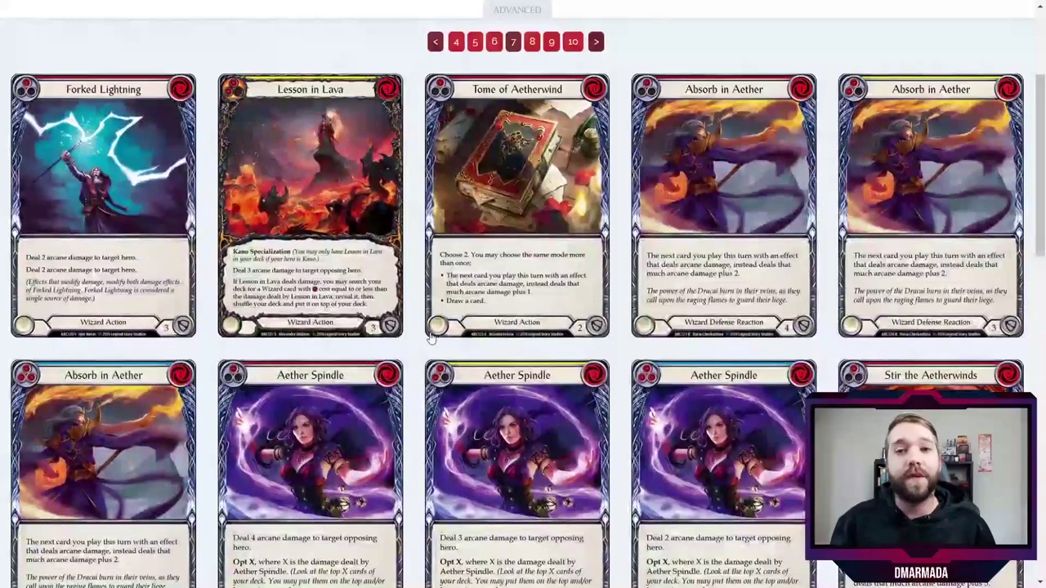
scroll(427, 342, down, 3)
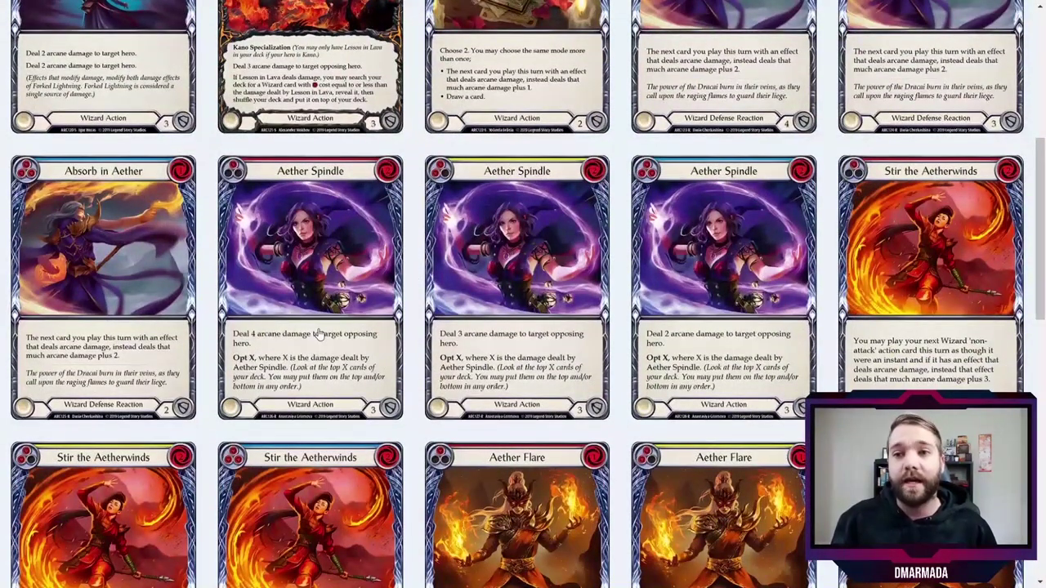
click(320, 331)
Read Aether Spindle's rules text and the ruling about not using Opt
scroll(300, 357, down, 1)
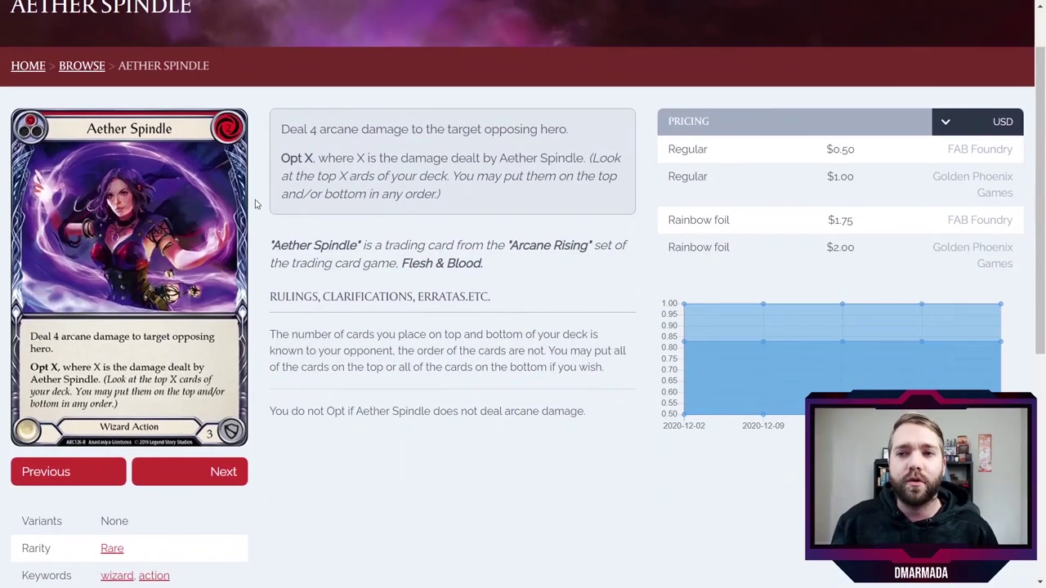
drag(278, 131, 463, 200)
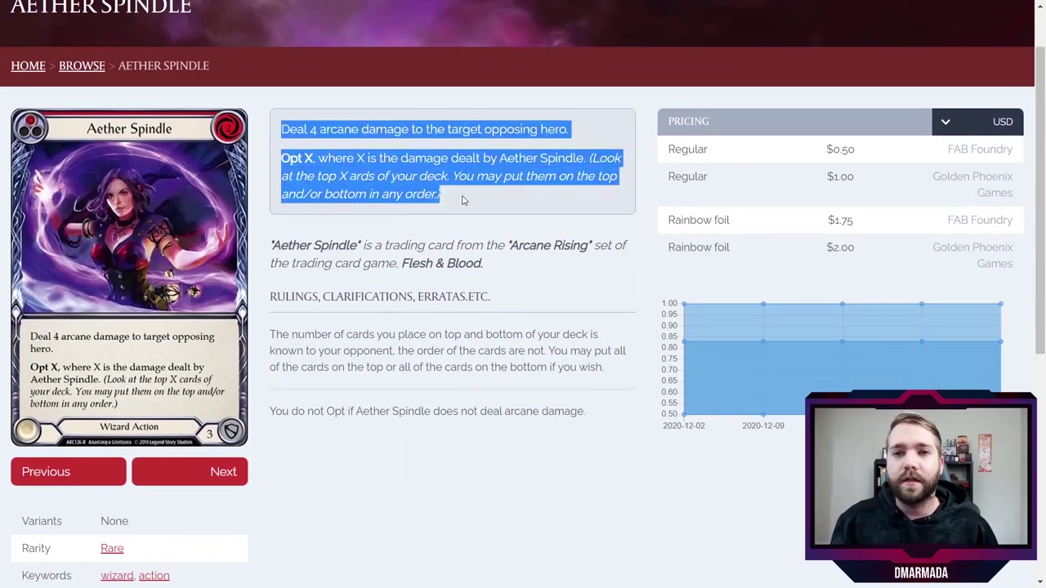
click(322, 313)
scroll(319, 314, down, 2)
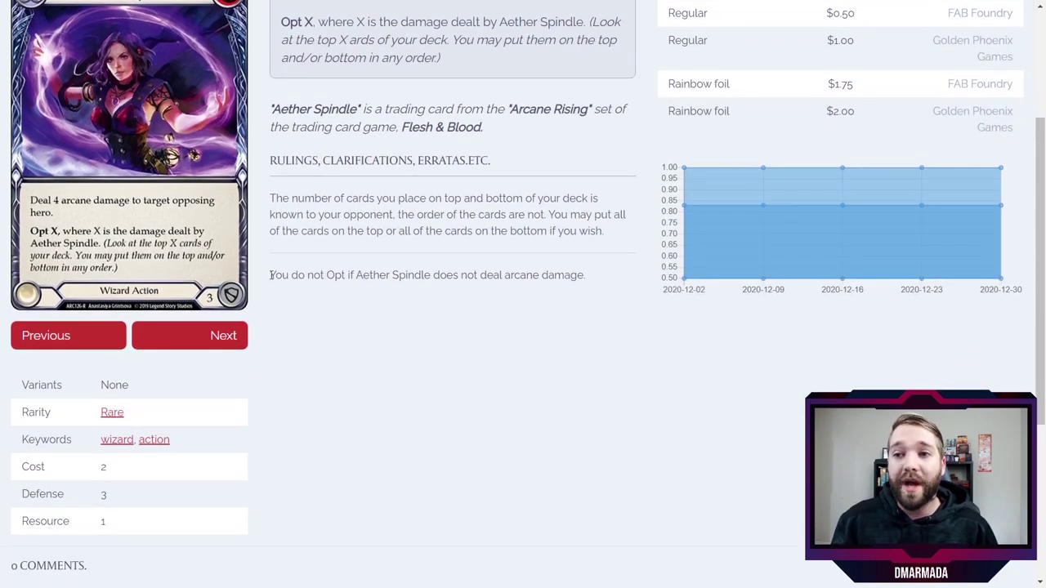
drag(272, 275, 595, 291)
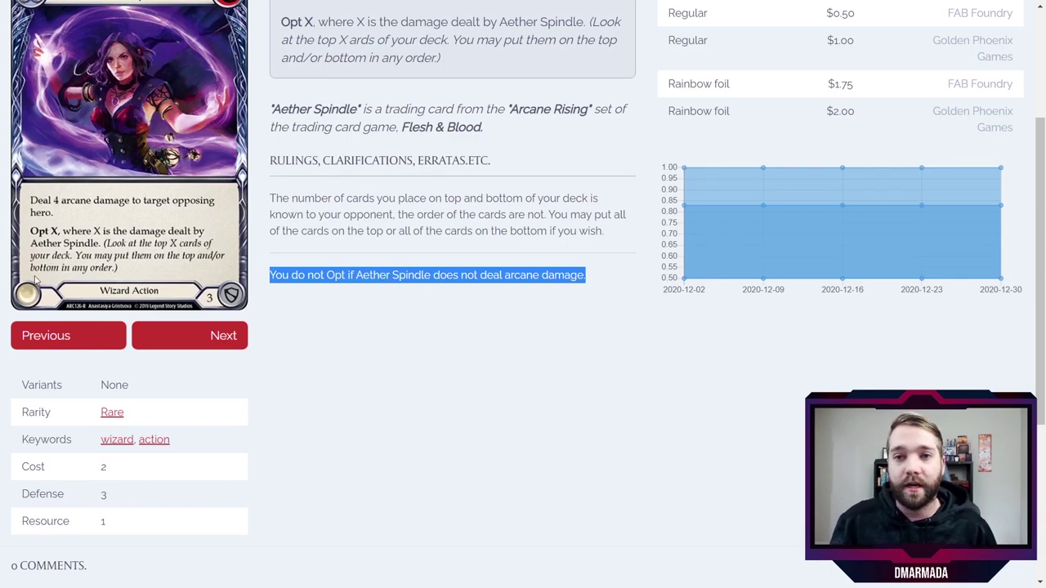
scroll(493, 377, down, 3)
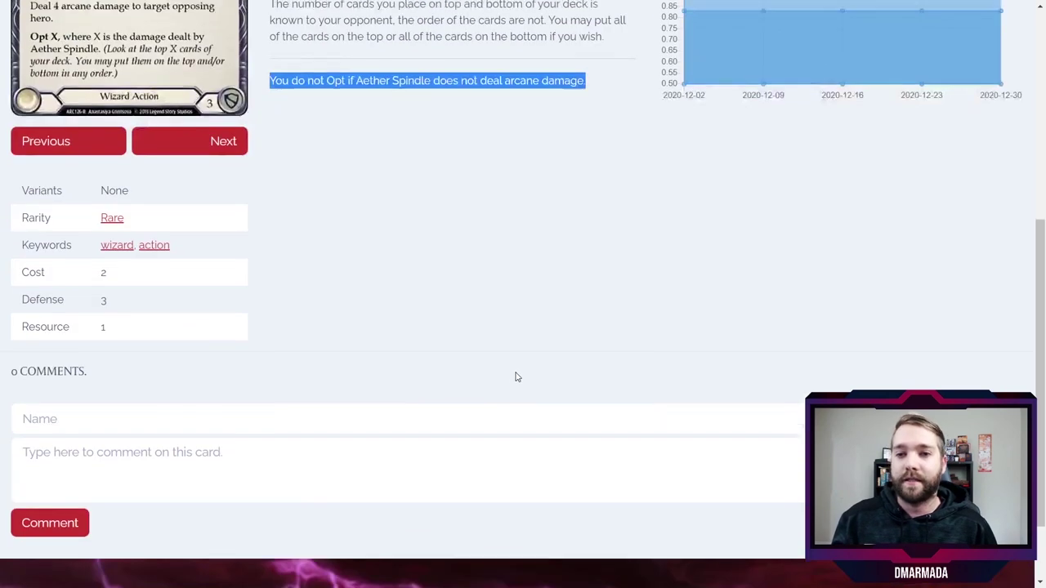
scroll(516, 375, up, 5)
Check the price rows: Golden Phoenix Games at $1.00 and FAB Foundry at $0.50
drag(879, 320, 787, 224)
click(591, 309)
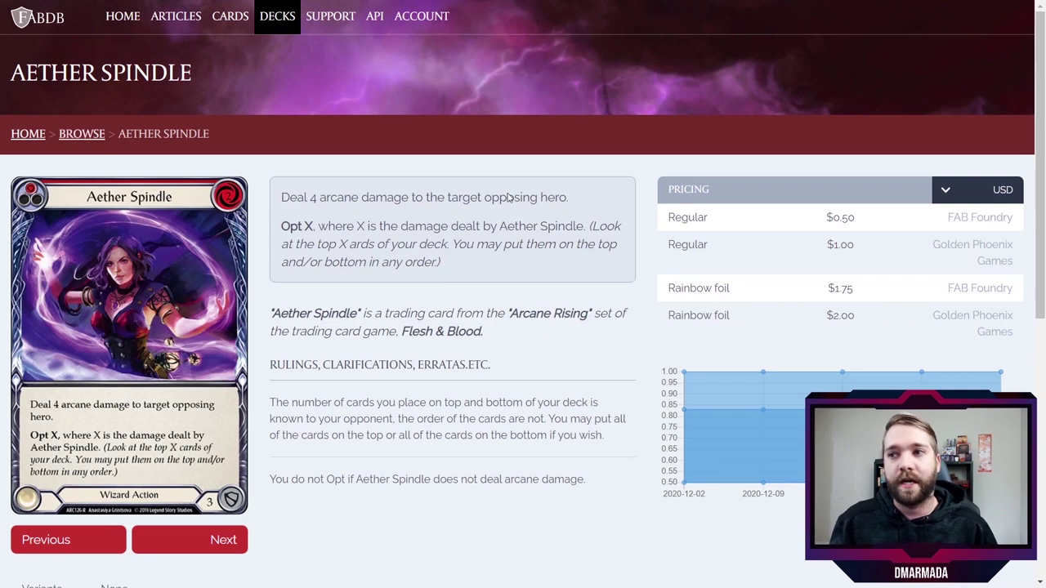
drag(942, 231, 947, 301)
click(983, 321)
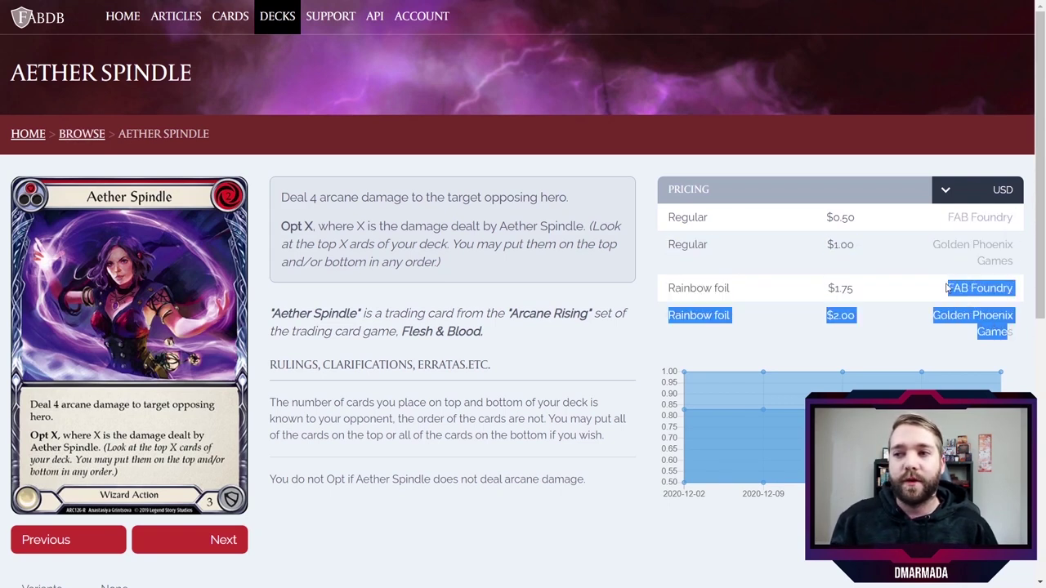
click(938, 245)
drag(1017, 266, 934, 246)
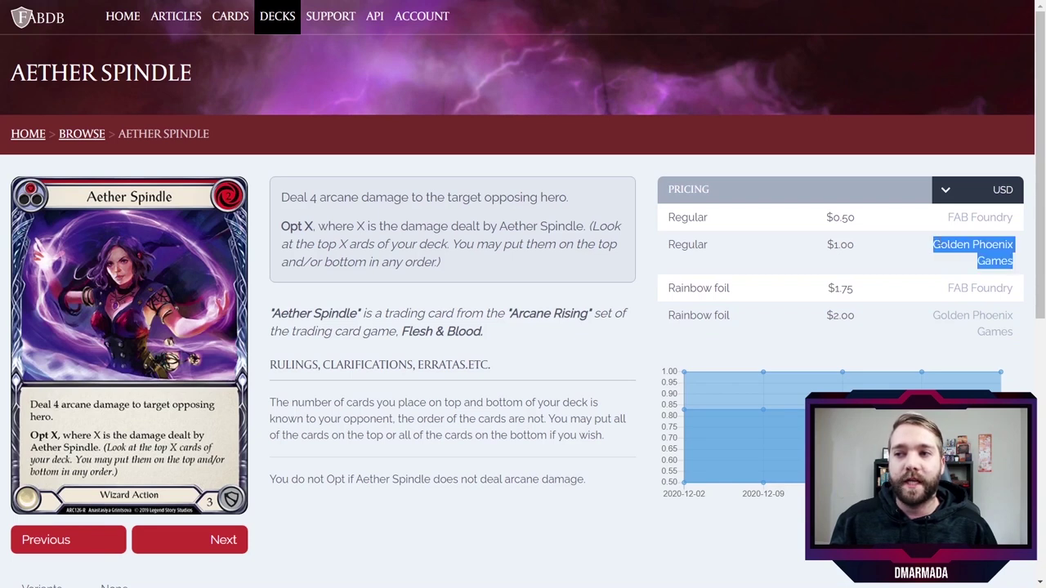
drag(1014, 221, 925, 242)
click(971, 266)
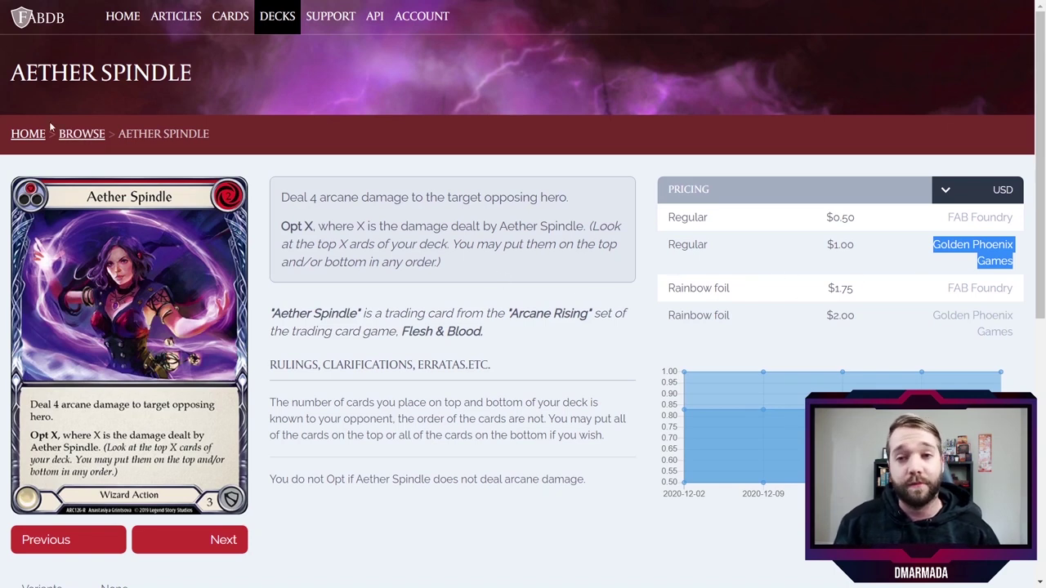
Go back to the Browse Cards listing and scroll through its results
click(75, 135)
scroll(497, 265, down, 5)
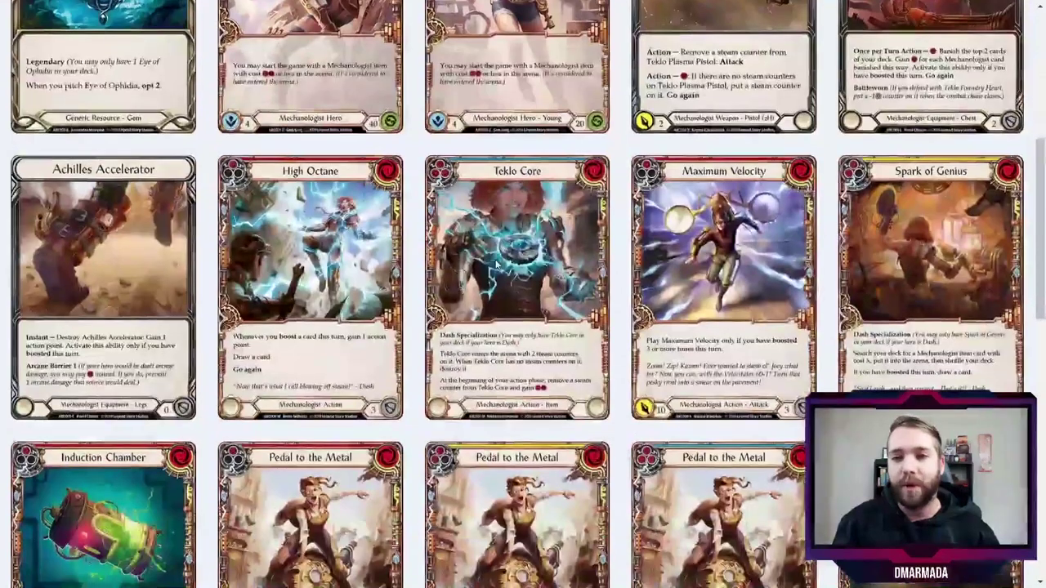
scroll(496, 264, down, 8)
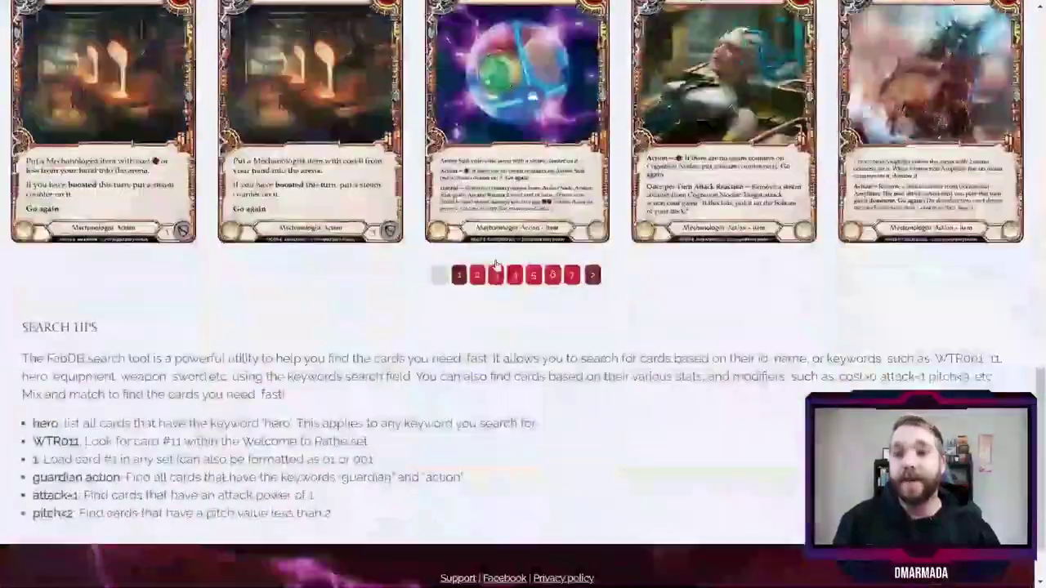
scroll(495, 263, up, 15)
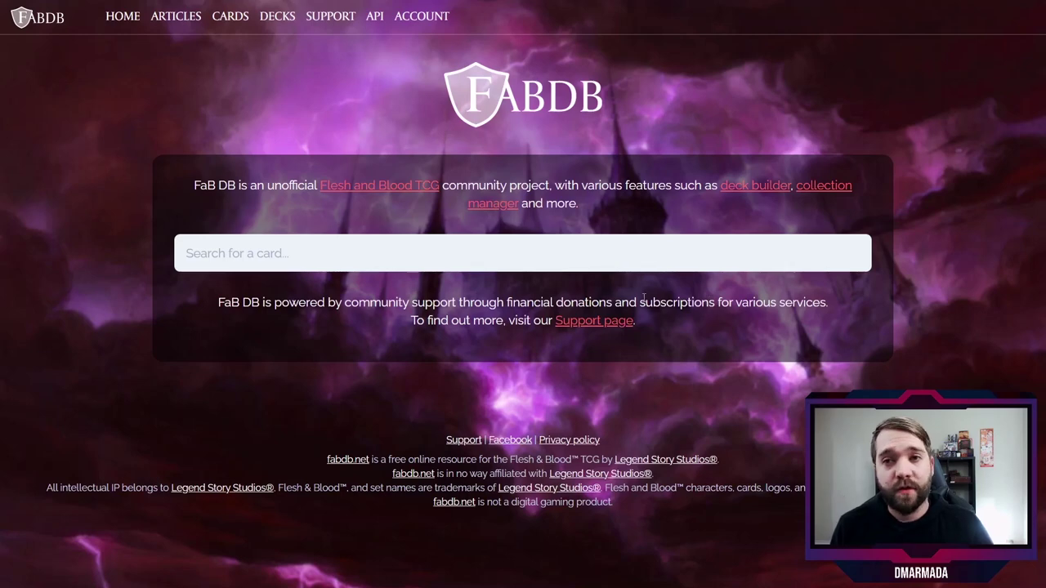
Go to the My Collection page from the Cards menu
click(240, 23)
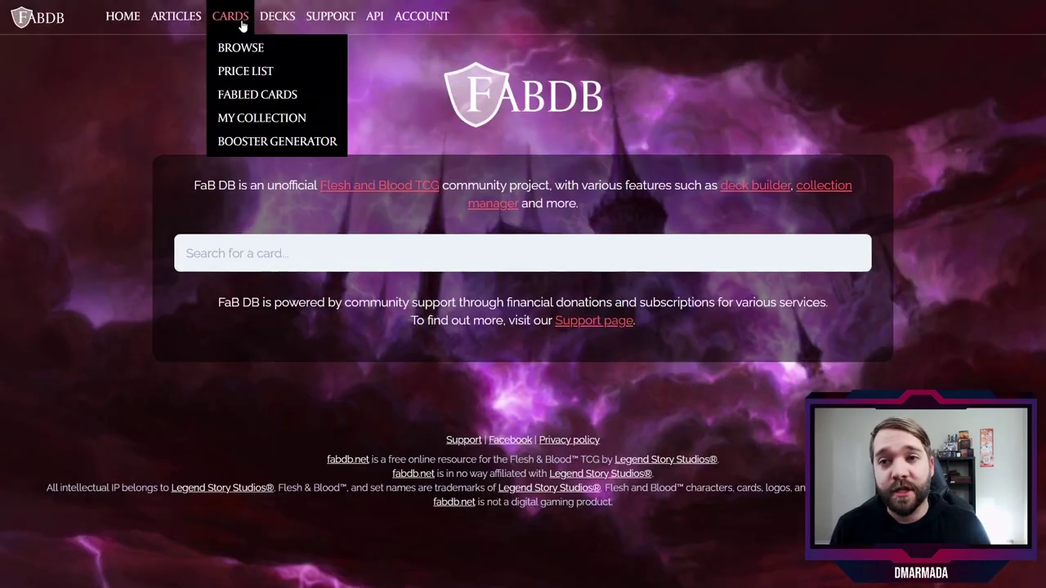
click(275, 119)
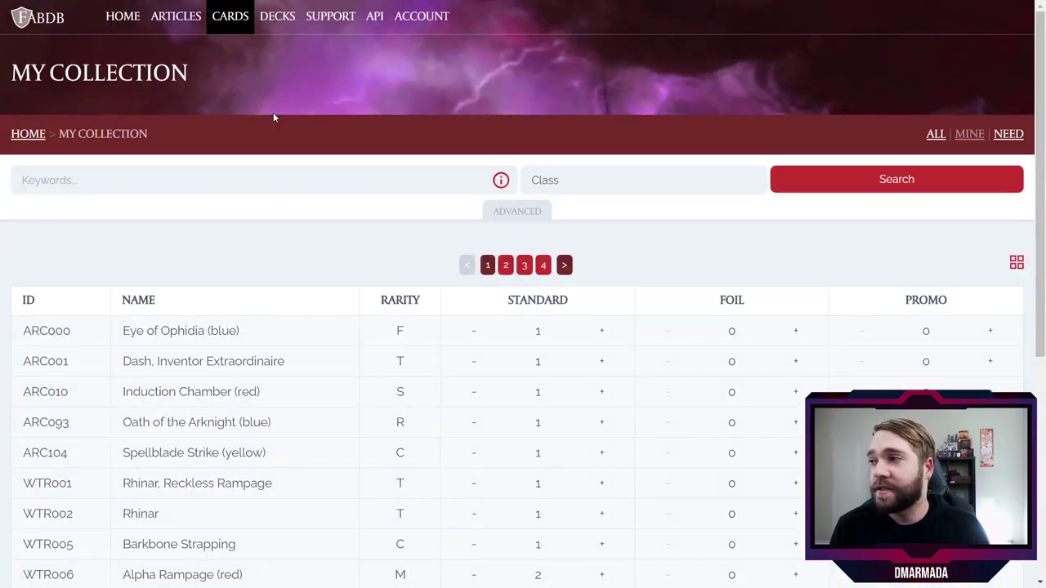
click(236, 19)
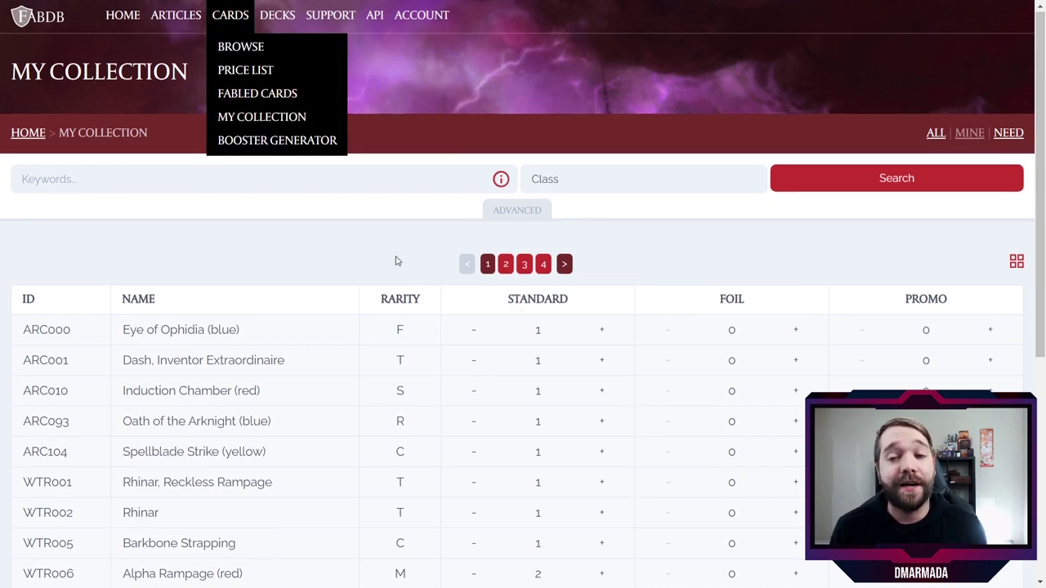
scroll(395, 261, down, 5)
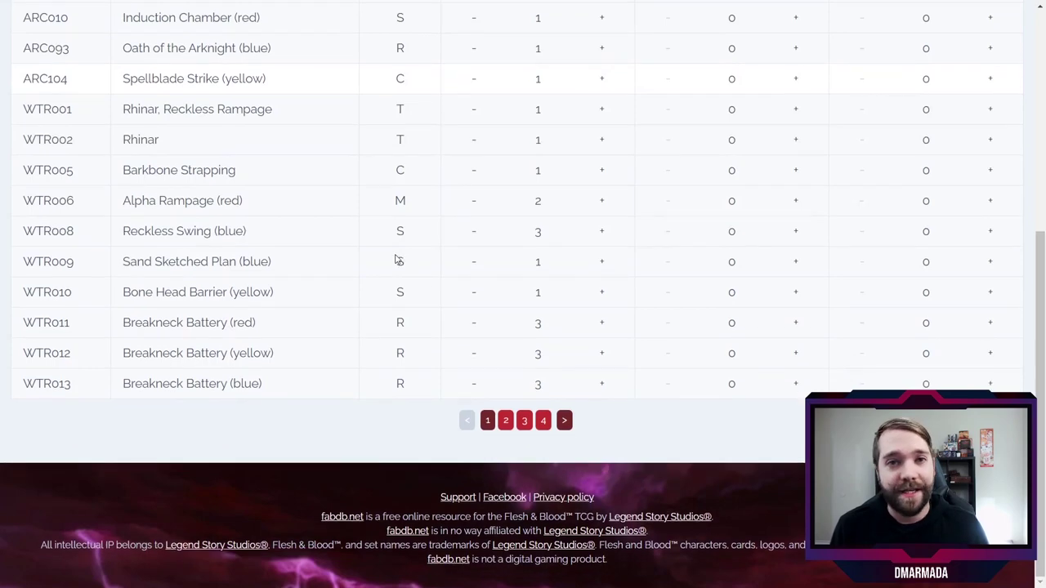
scroll(396, 260, up, 3)
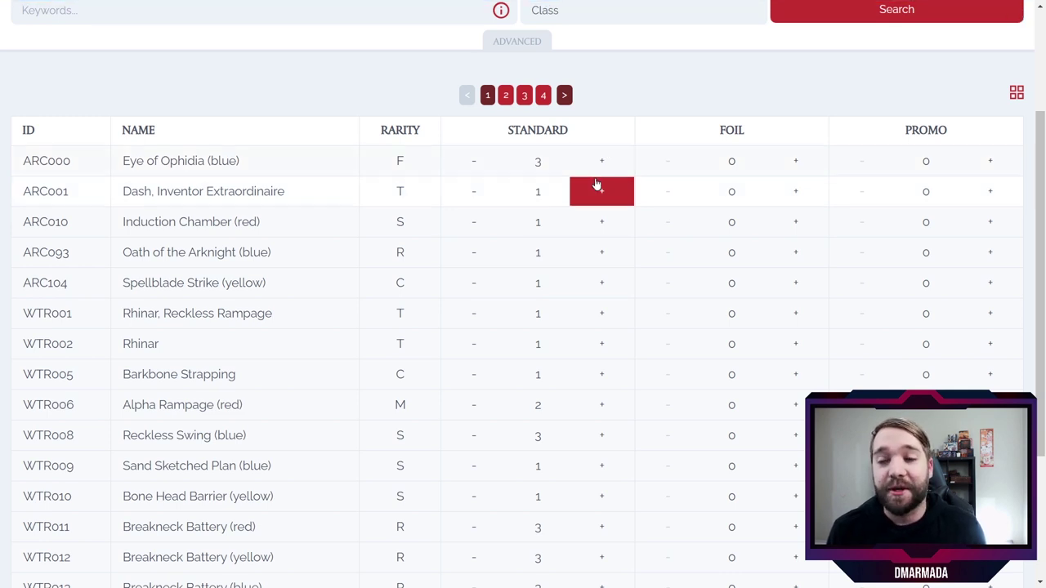
Add a foil copy of Eye of Ophidia (blue), then view collection page 4
click(789, 166)
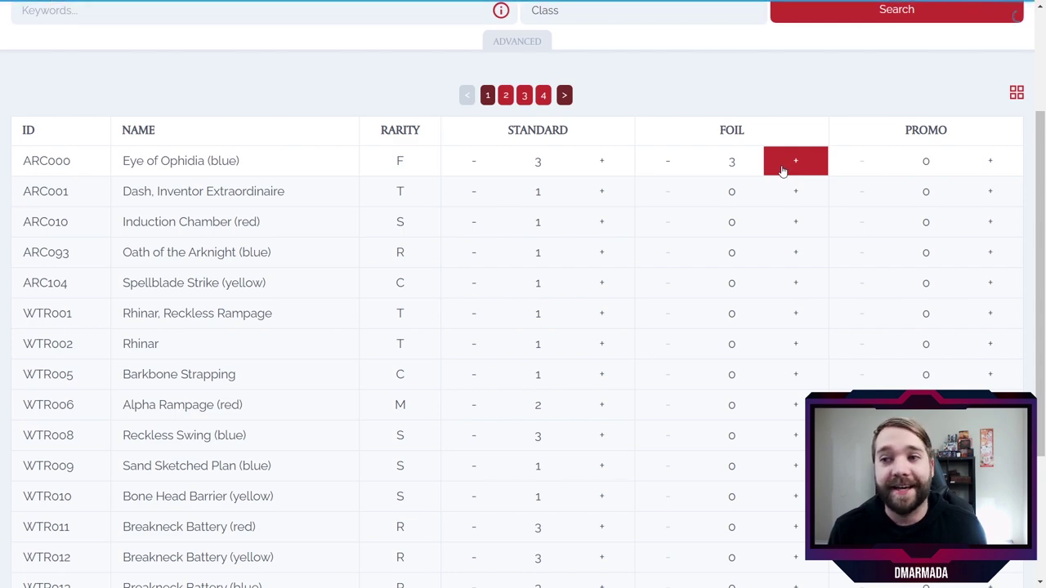
scroll(785, 182, down, 3)
click(543, 420)
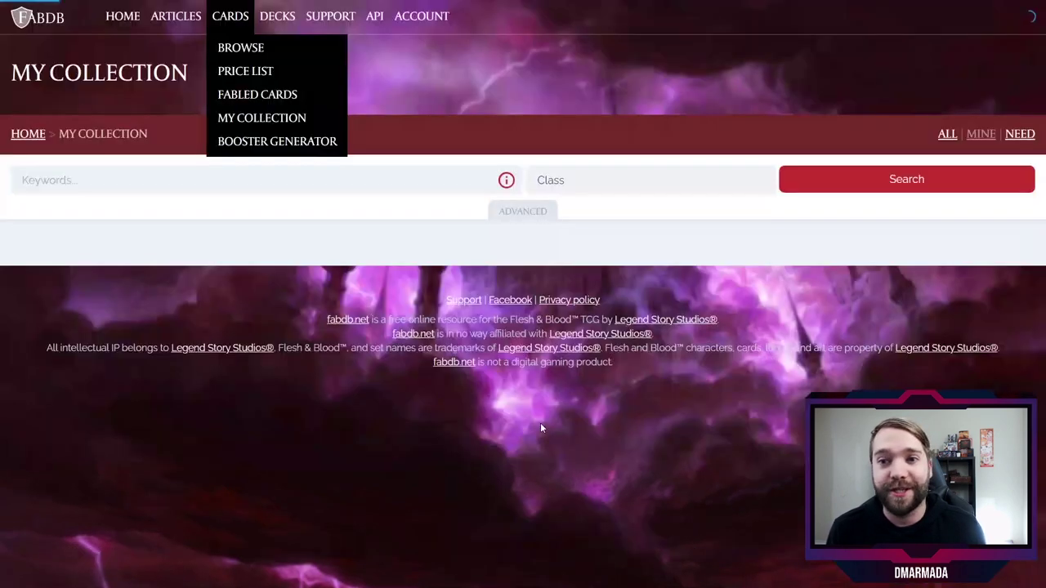
scroll(550, 395, down, 1)
scroll(550, 395, down, 2)
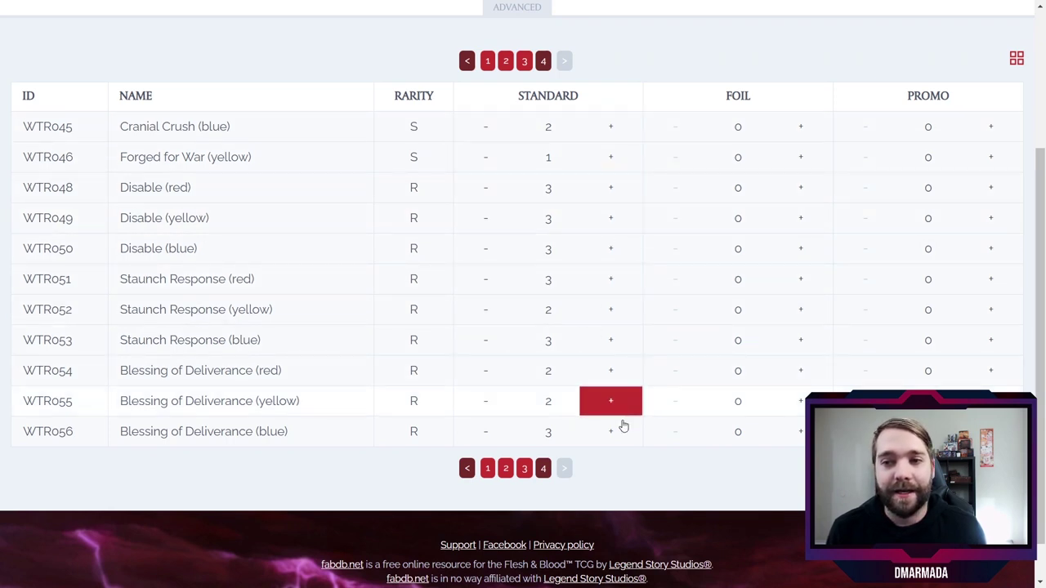
scroll(768, 454, up, 2)
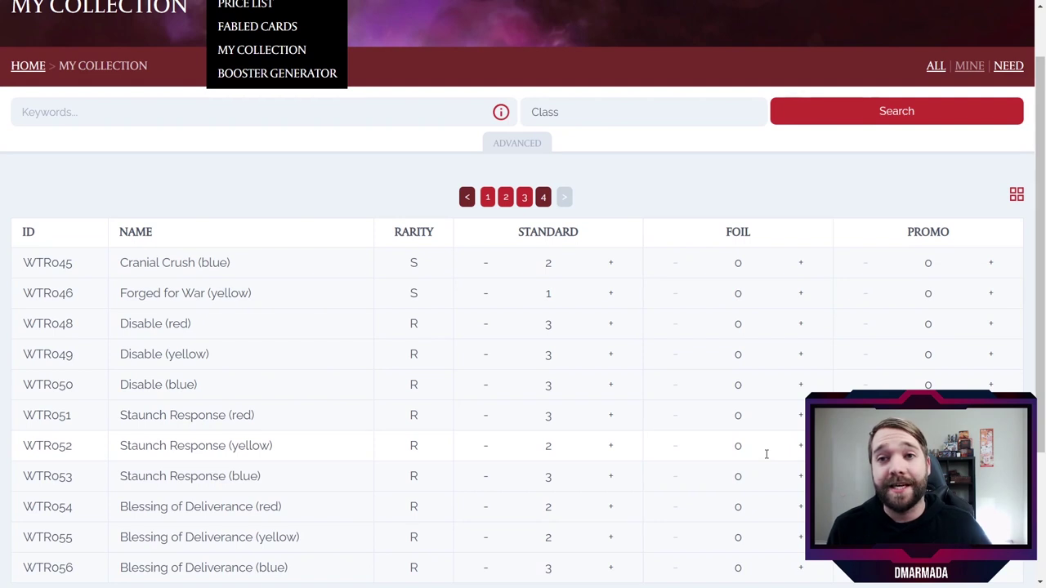
scroll(766, 453, up, 1)
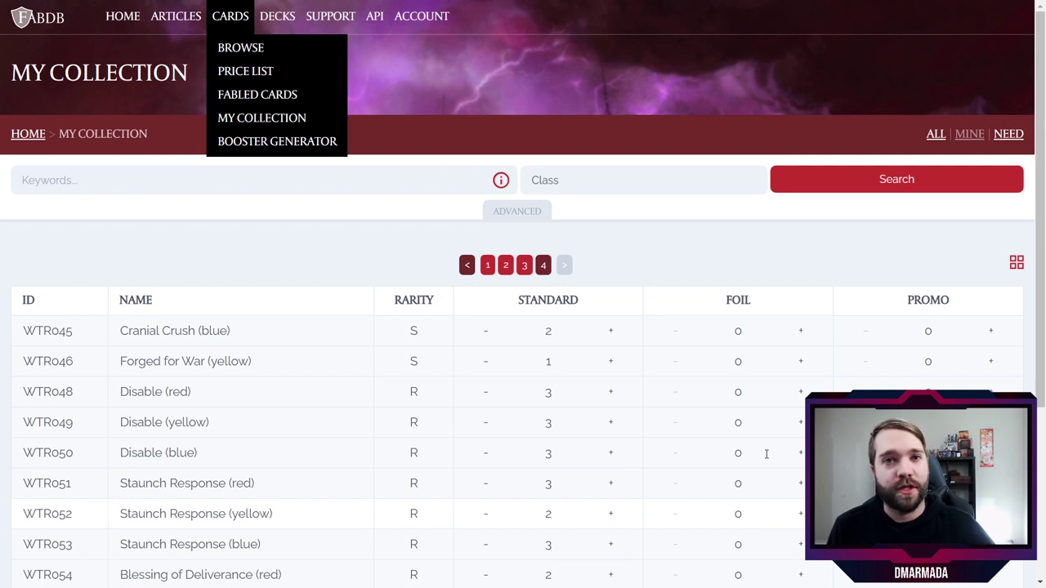
Show all cards, go to page 10, reveal advanced filters, and add foil Index (red)
click(935, 134)
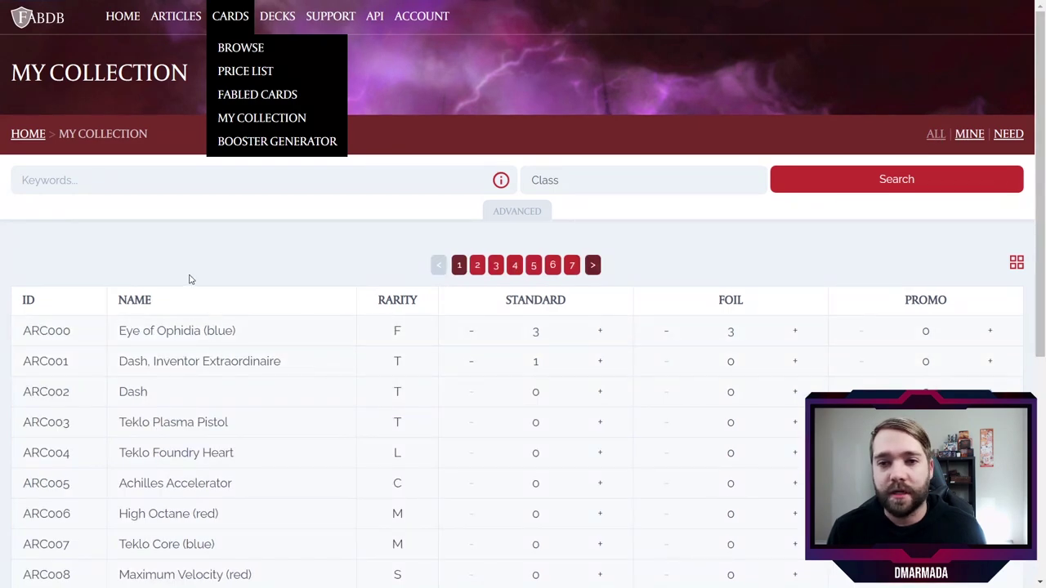
scroll(191, 275, down, 5)
click(571, 420)
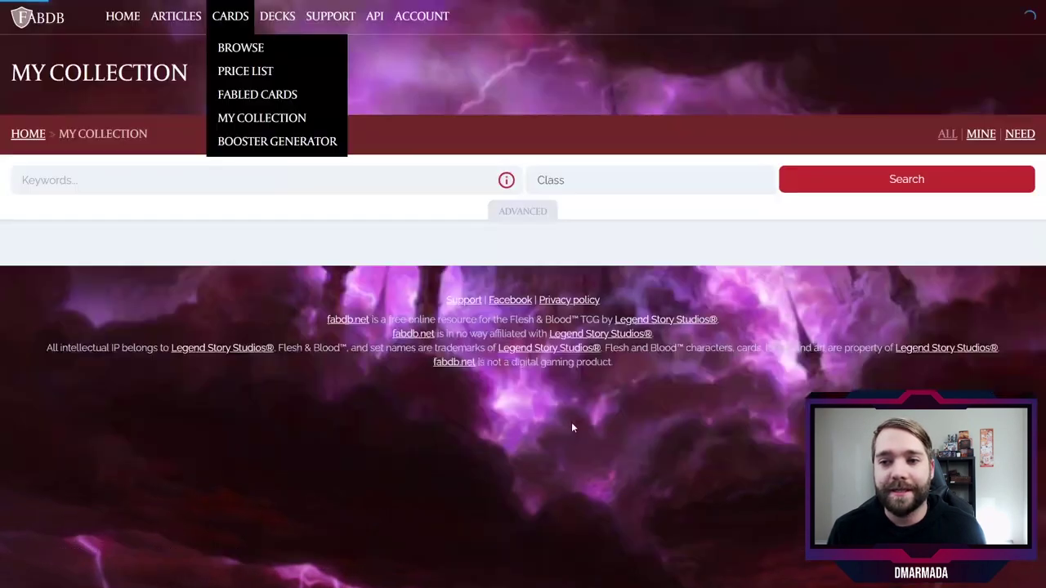
scroll(571, 421, down, 5)
click(571, 420)
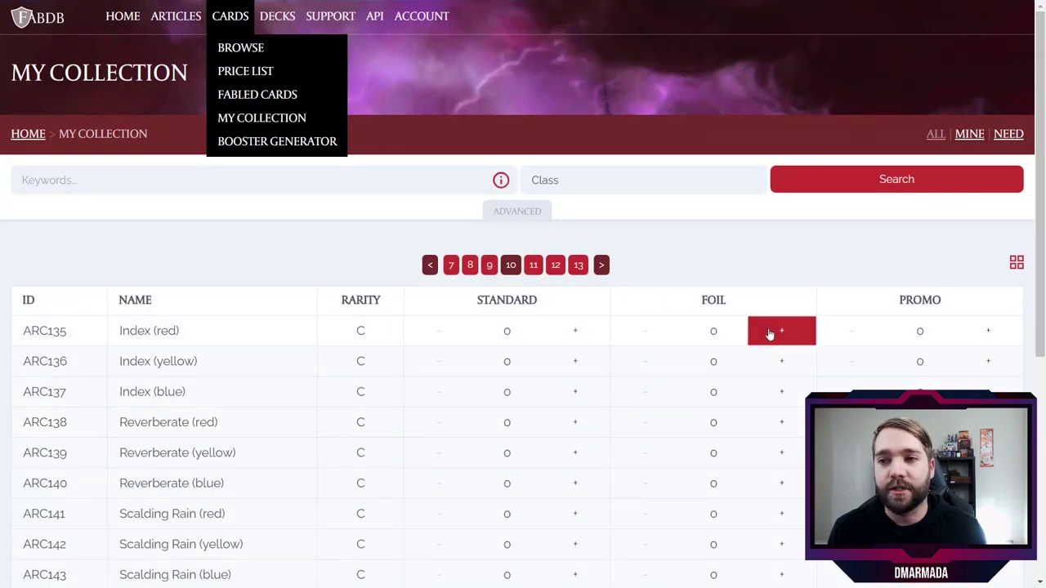
click(542, 215)
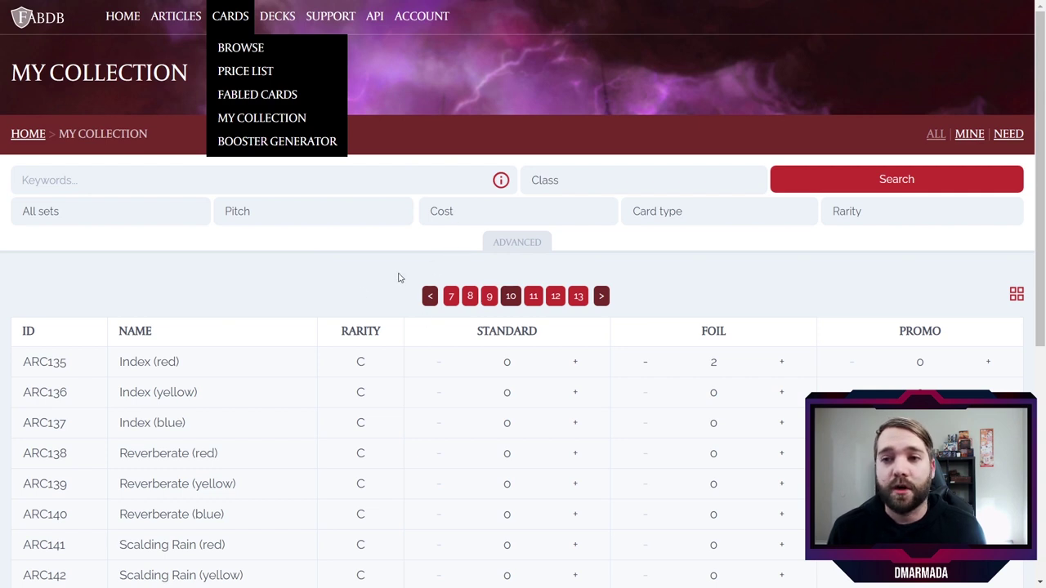
click(672, 373)
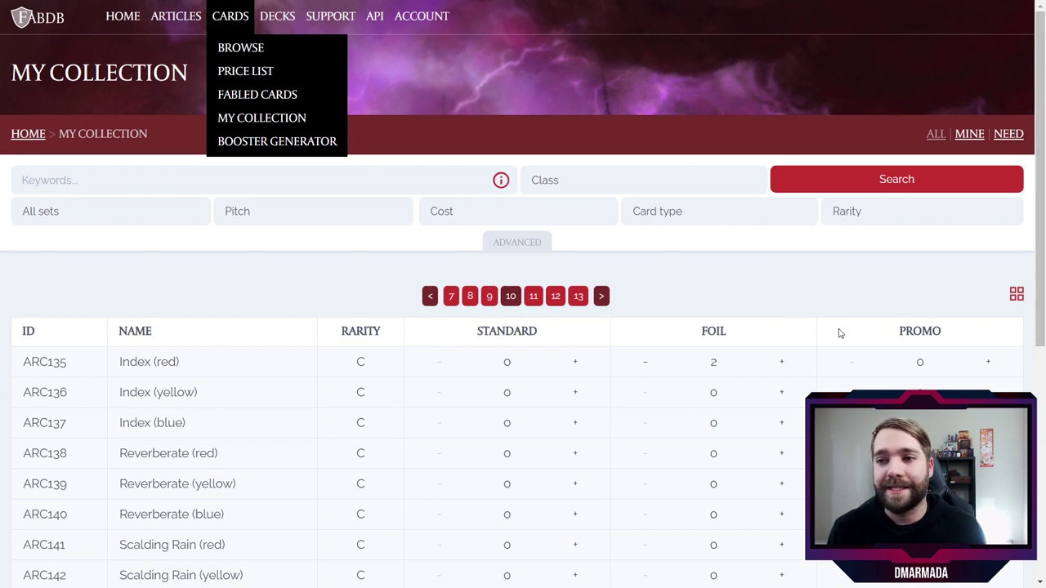
Filter the collection to Token rarity and view both pages of token cards
click(837, 191)
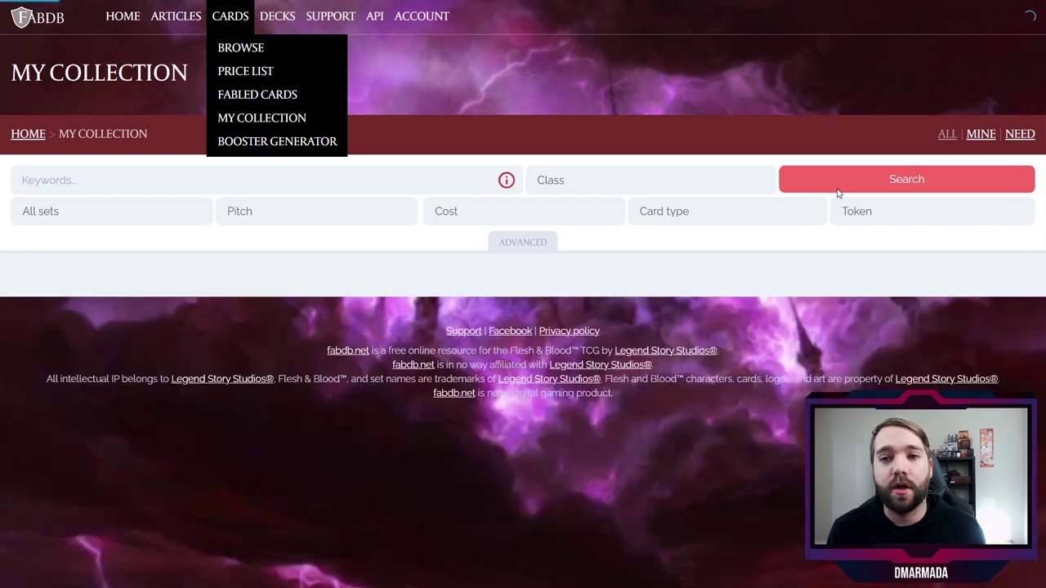
scroll(327, 355, down, 2)
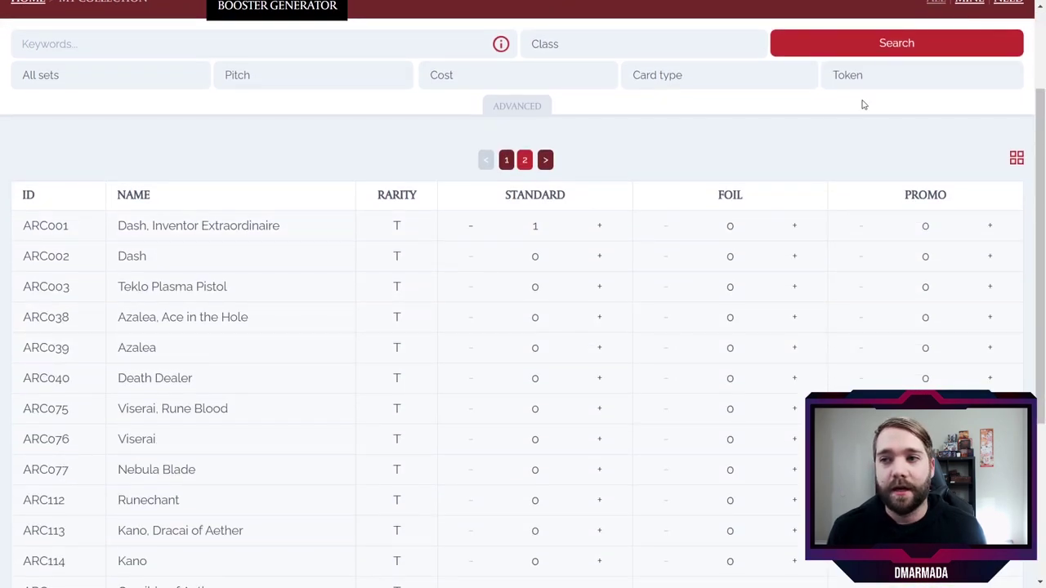
scroll(320, 322, down, 4)
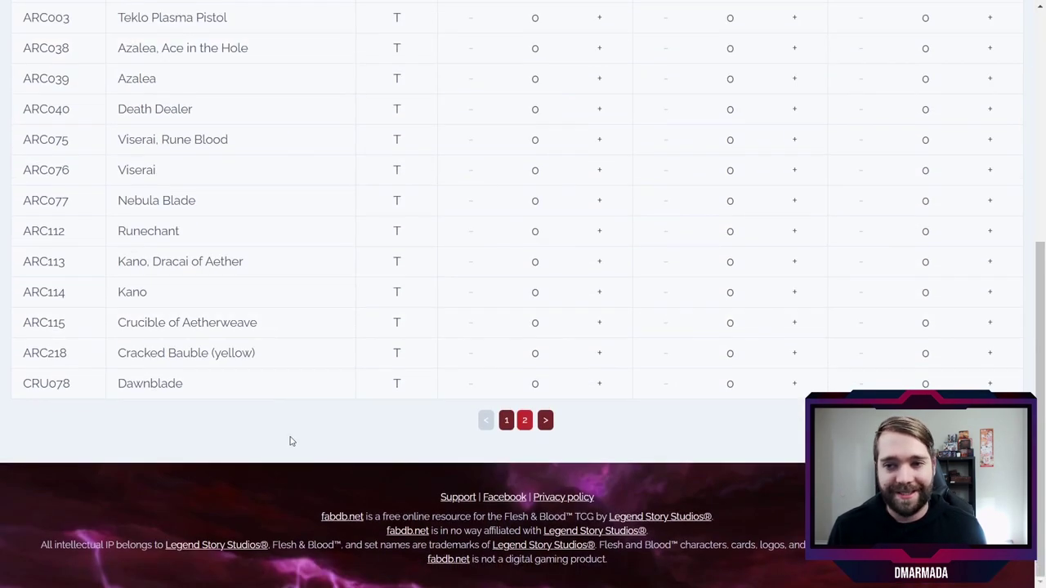
click(525, 421)
scroll(237, 327, down, 4)
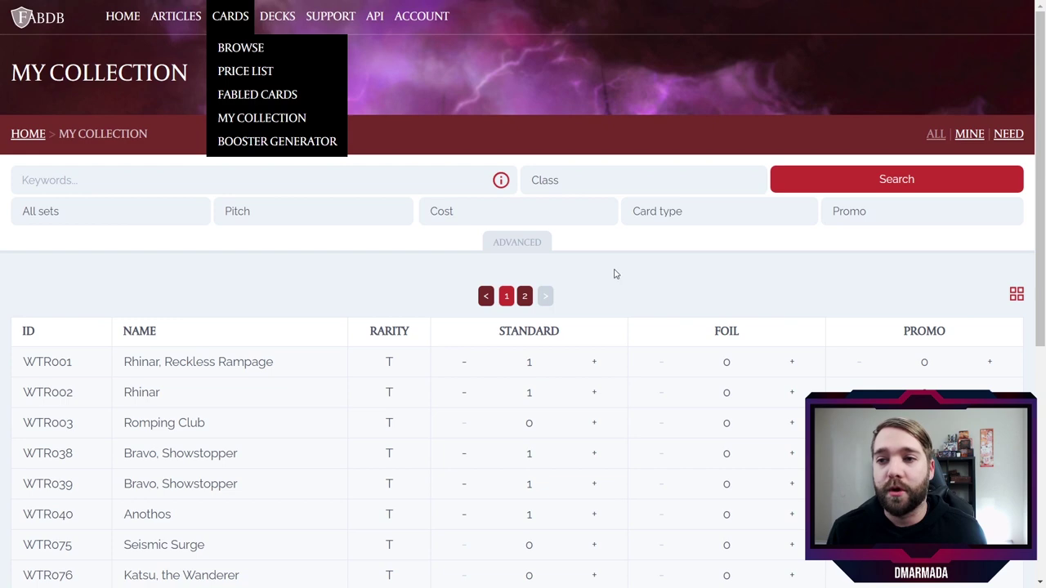
Switch the rarity filter to Promo and scroll through the promo cards
click(822, 178)
scroll(233, 332, down, 3)
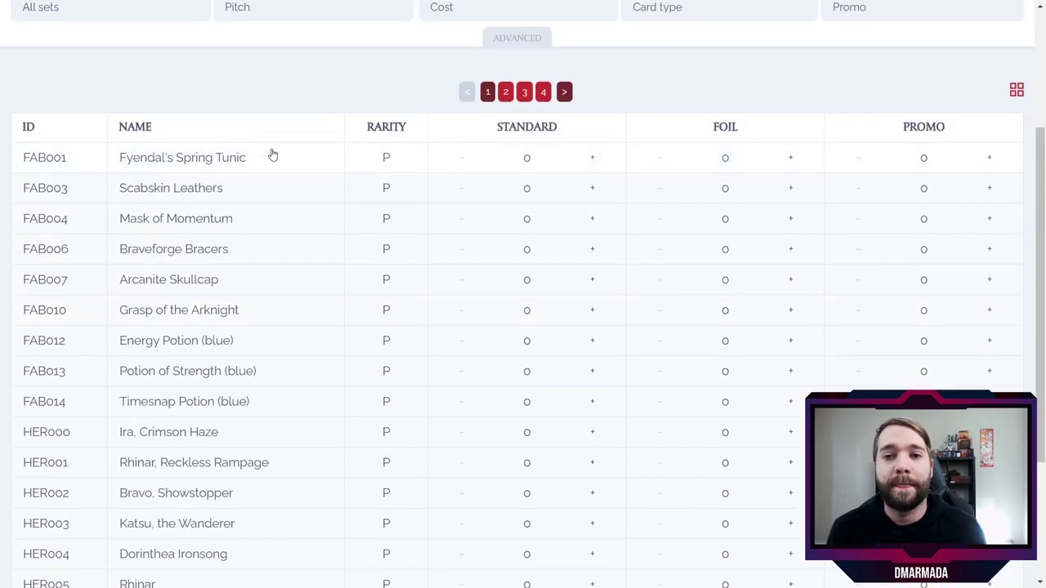
scroll(948, 262, down, 3)
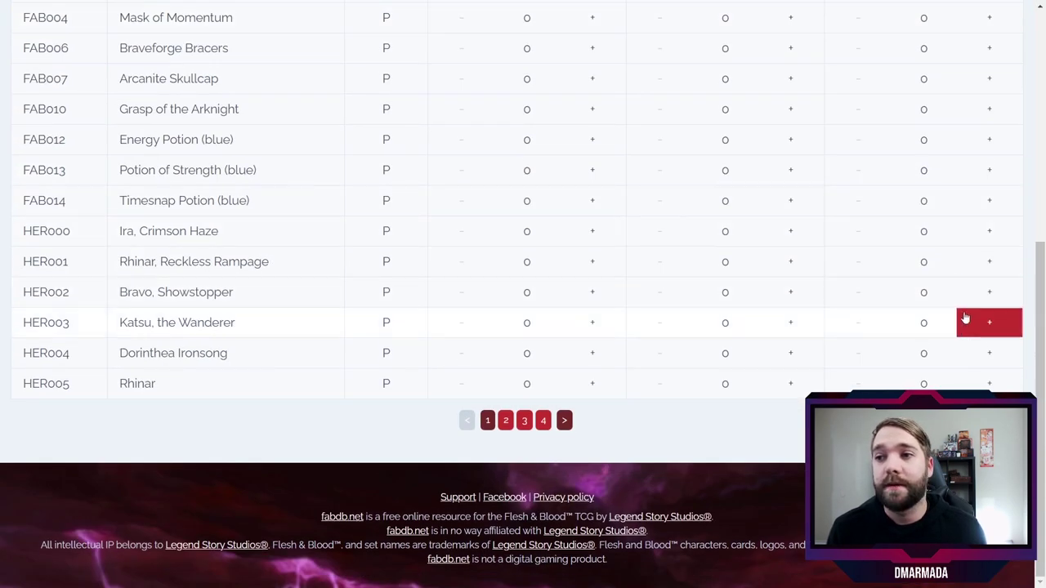
scroll(817, 270, up, 6)
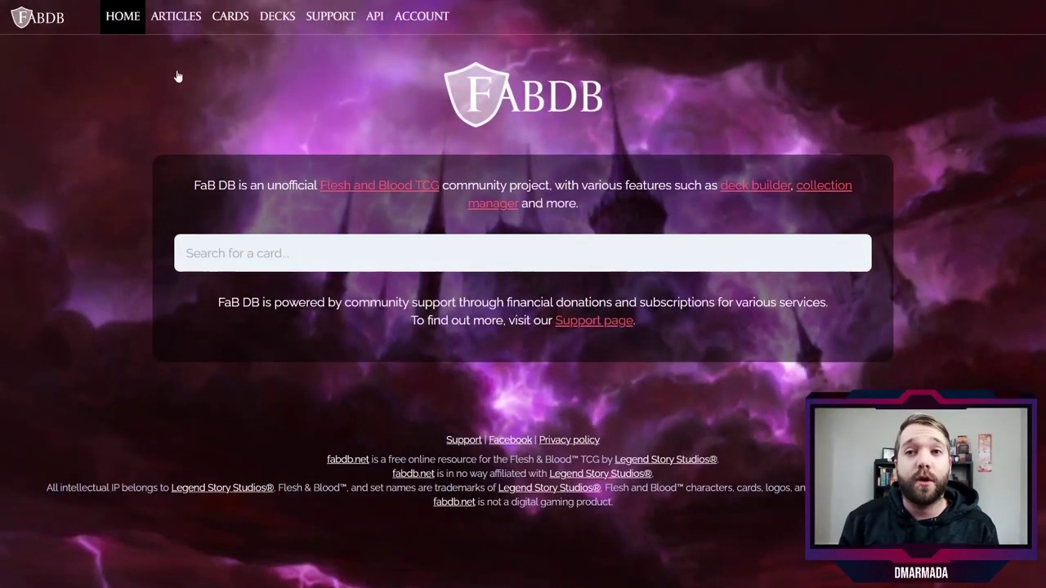
Open Articles > Latest News and scroll through the article list
click(176, 16)
click(181, 48)
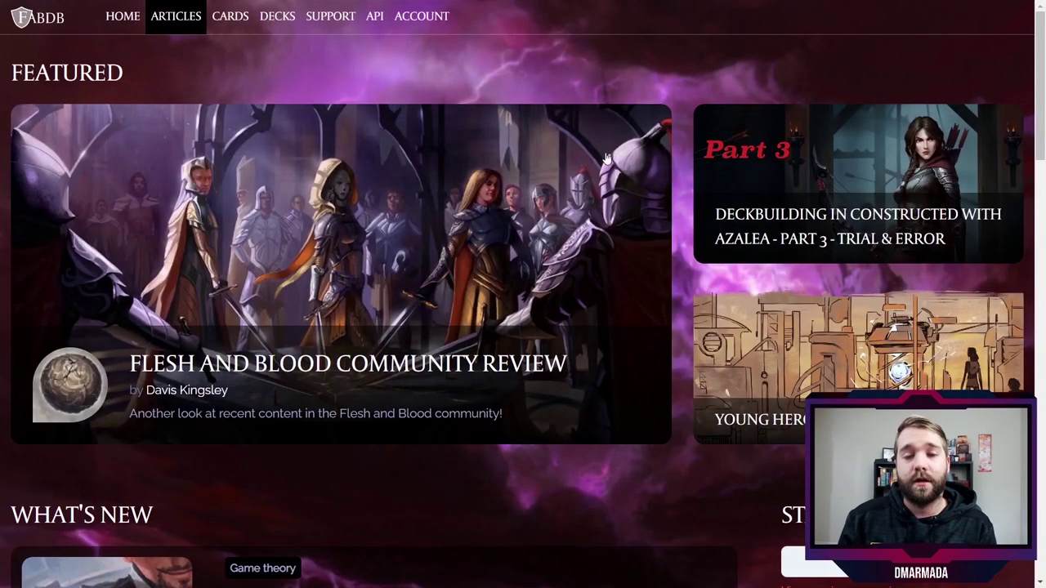
scroll(605, 161, down, 3)
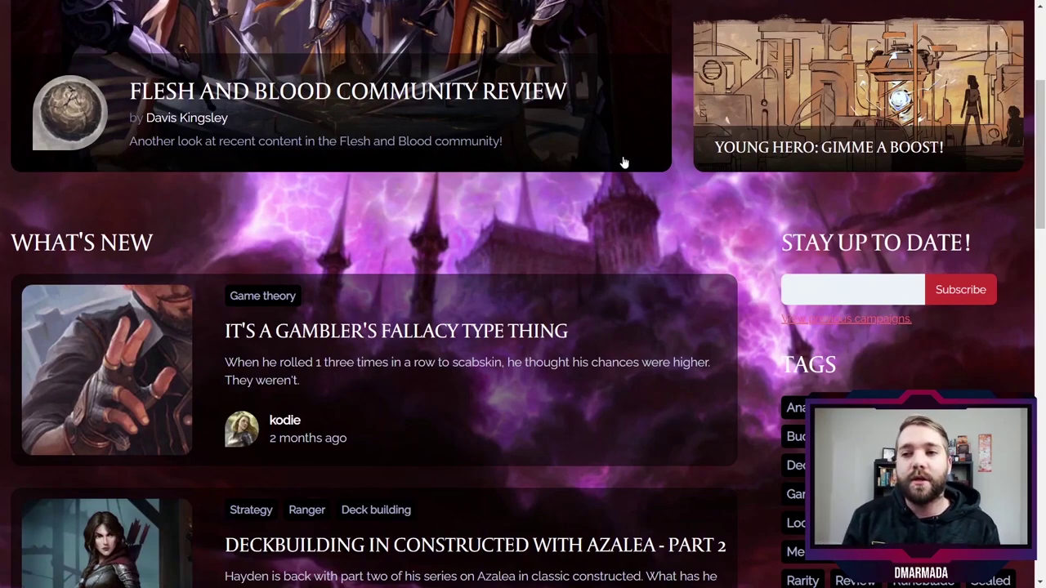
scroll(624, 164, down, 4)
scroll(623, 164, down, 5)
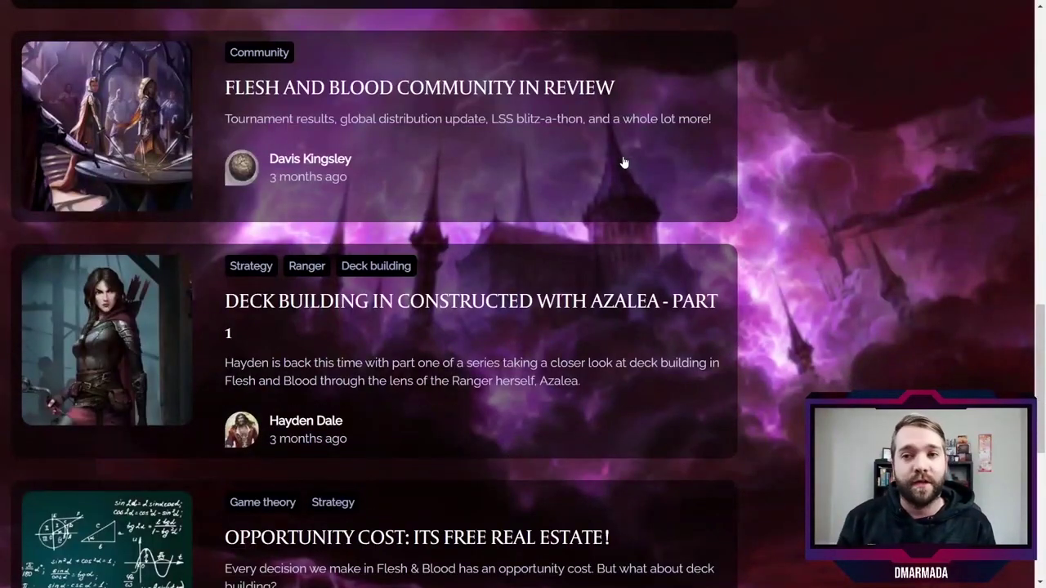
scroll(622, 162, down, 2)
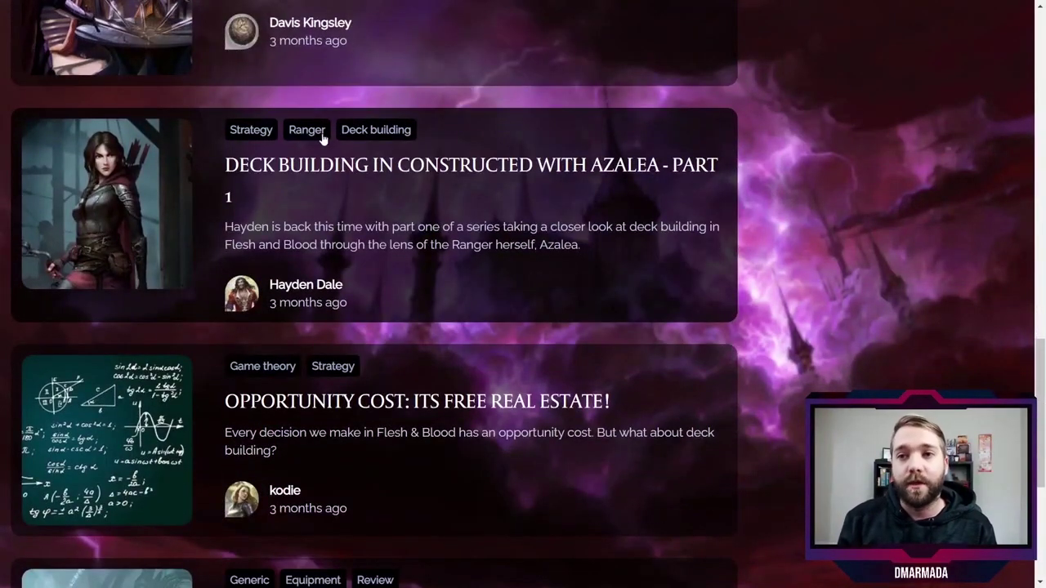
scroll(278, 425, up, 1)
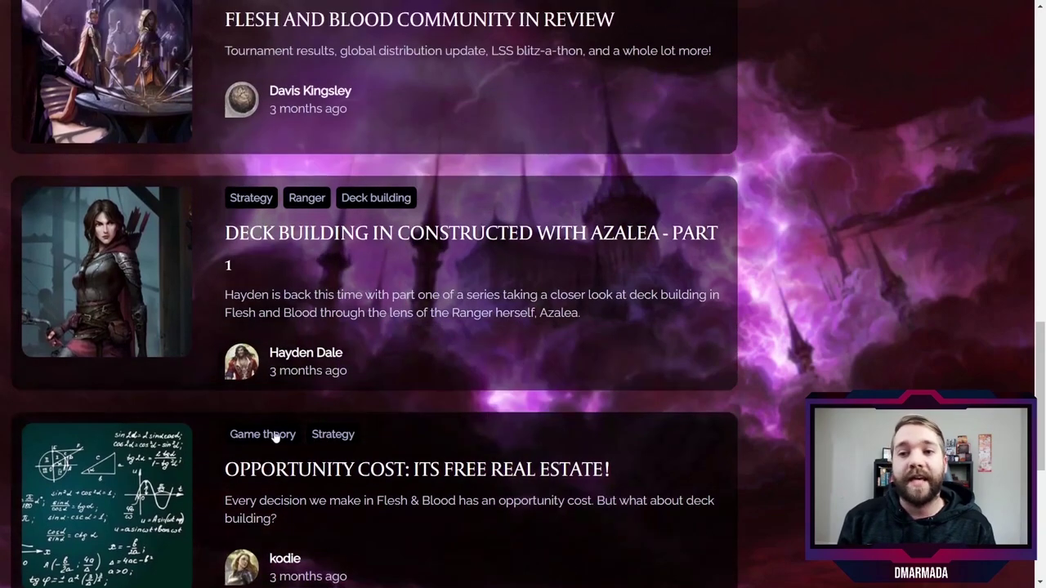
scroll(277, 425, up, 5)
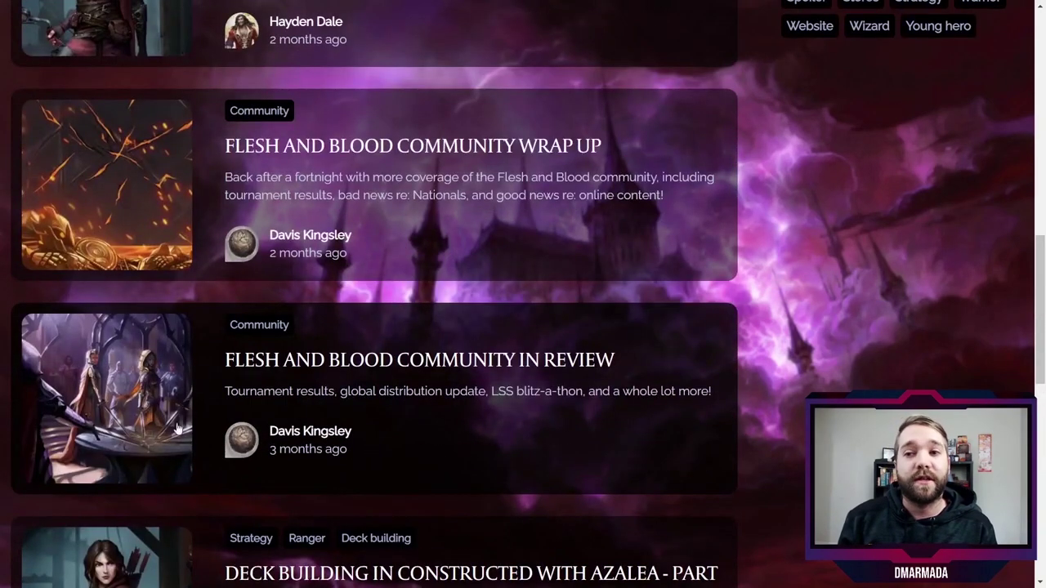
scroll(507, 371, down, 10)
Move to page 3 of the articles and scroll through its entries
click(387, 431)
scroll(389, 436, down, 3)
scroll(388, 435, down, 4)
scroll(389, 435, down, 6)
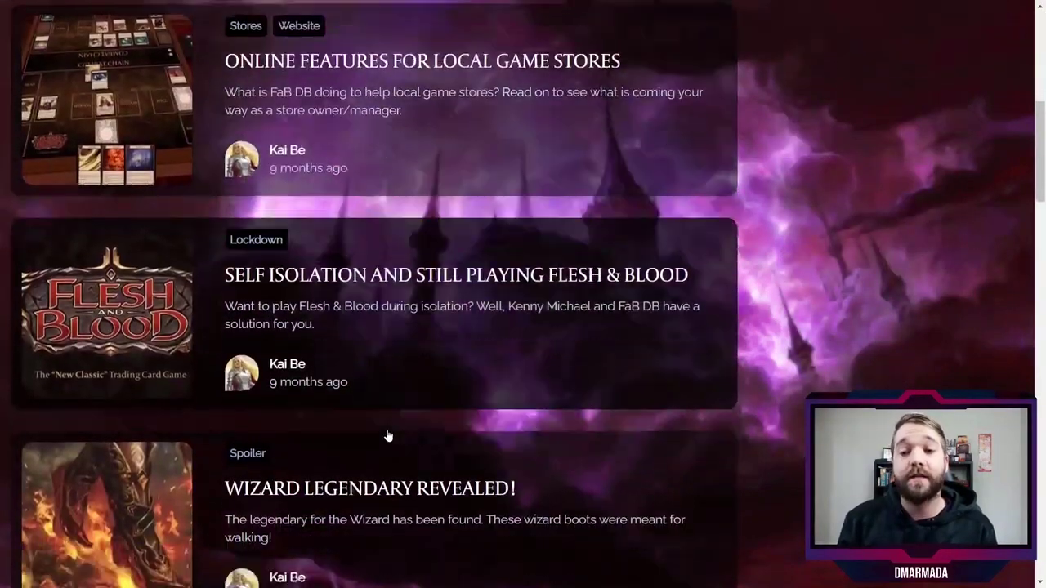
scroll(387, 434, down, 3)
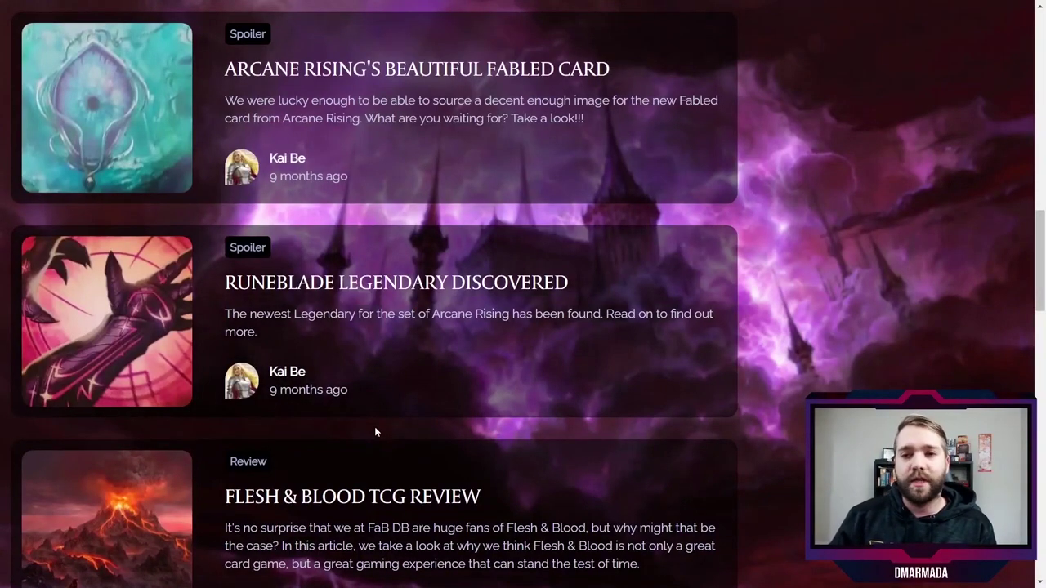
scroll(376, 427, down, 7)
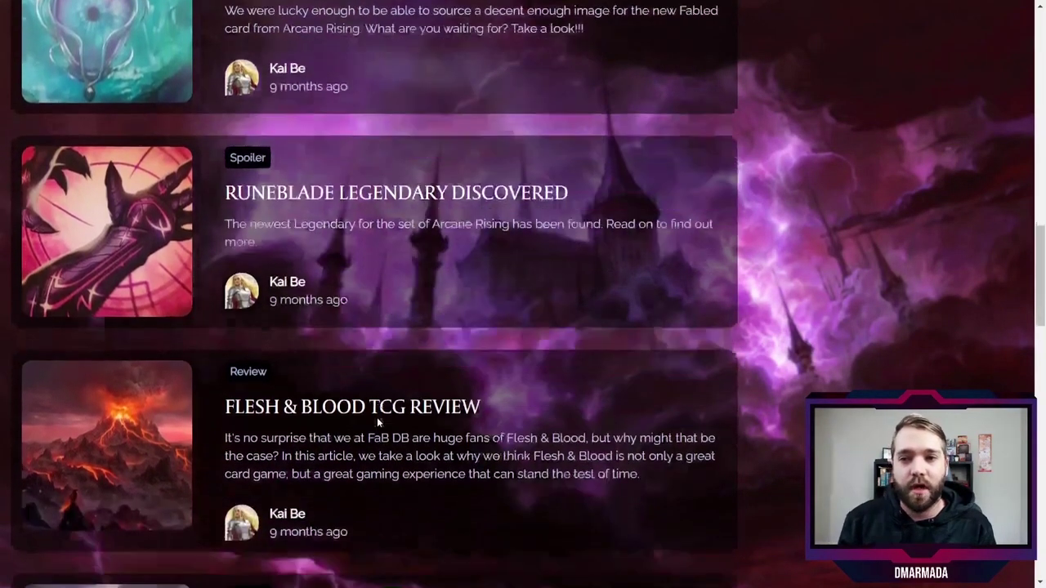
scroll(378, 424, down, 15)
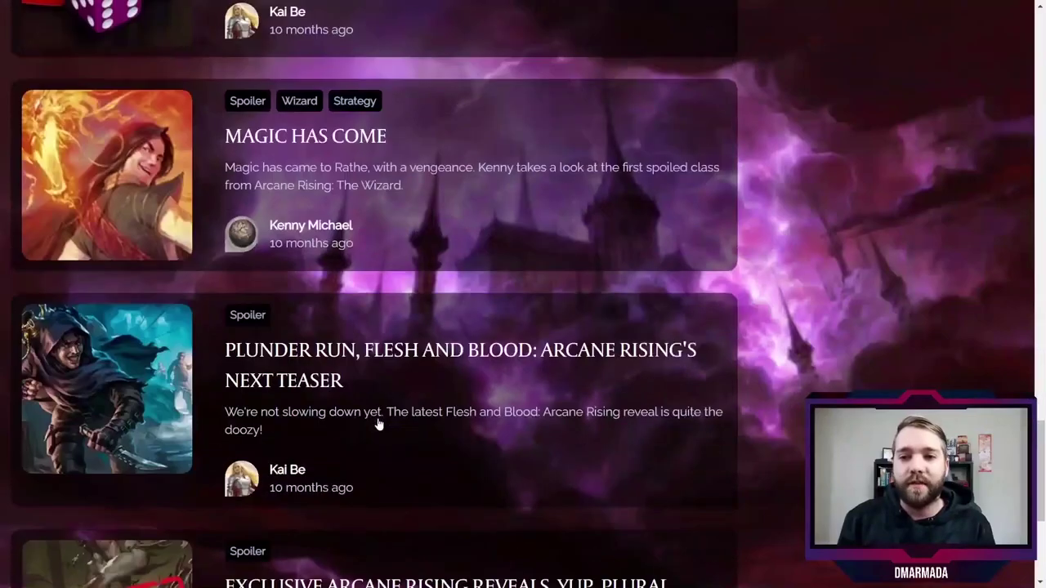
scroll(745, 262, up, 20)
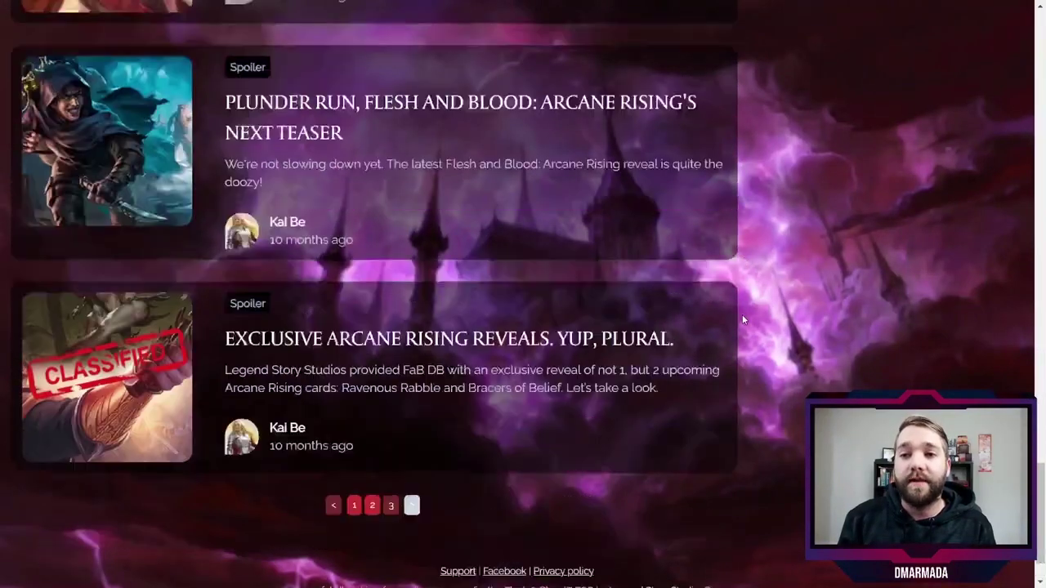
scroll(415, 350, up, 12)
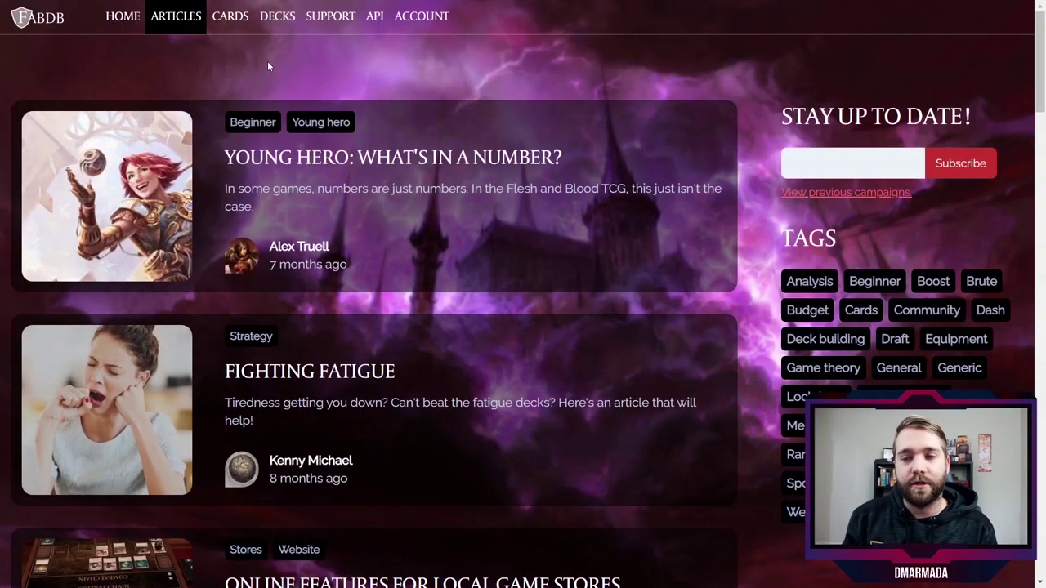
Show the DECKS dropdown with its browse and build deck options
mouse_move(269, 25)
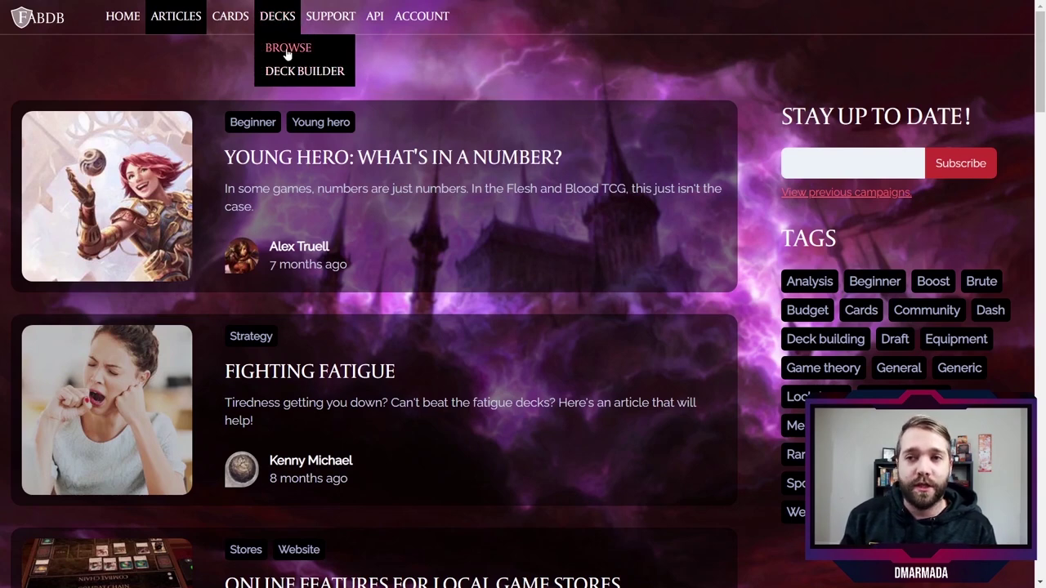
Open the public Browse Decks list and look through page 2 of the decks
click(281, 49)
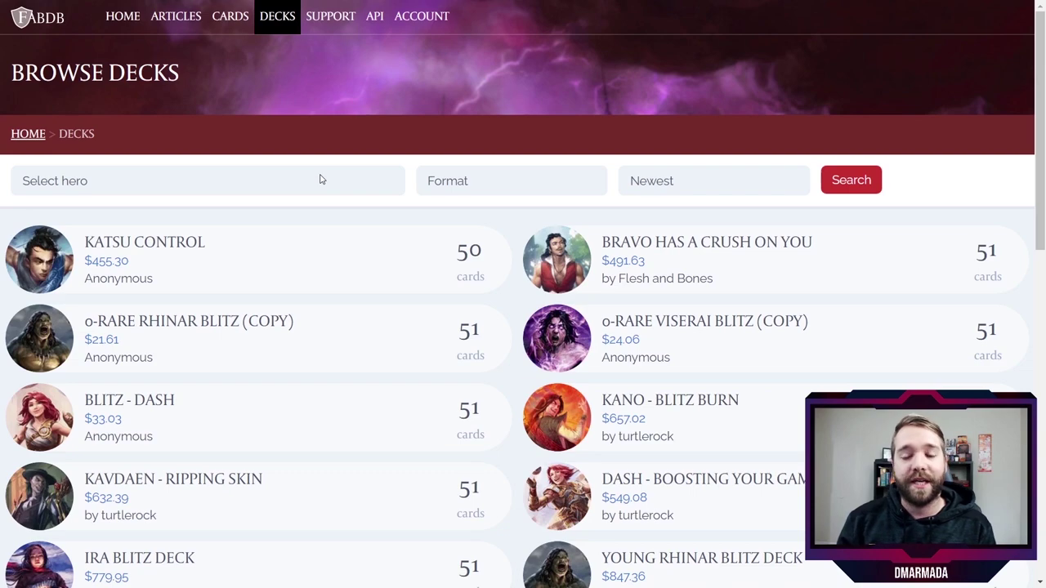
scroll(636, 225, down, 10)
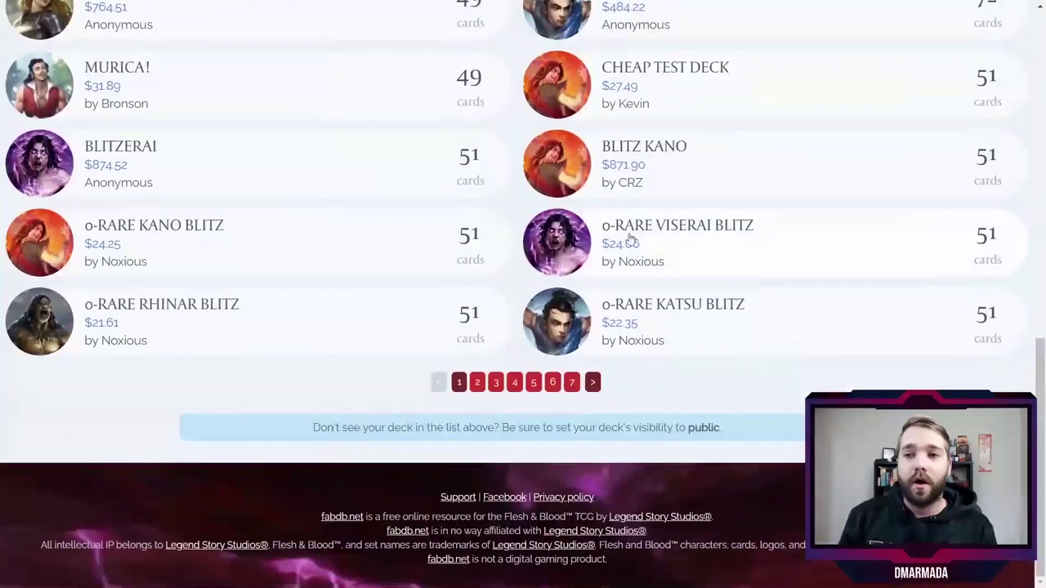
click(477, 381)
scroll(474, 365, up, 2)
scroll(474, 365, up, 10)
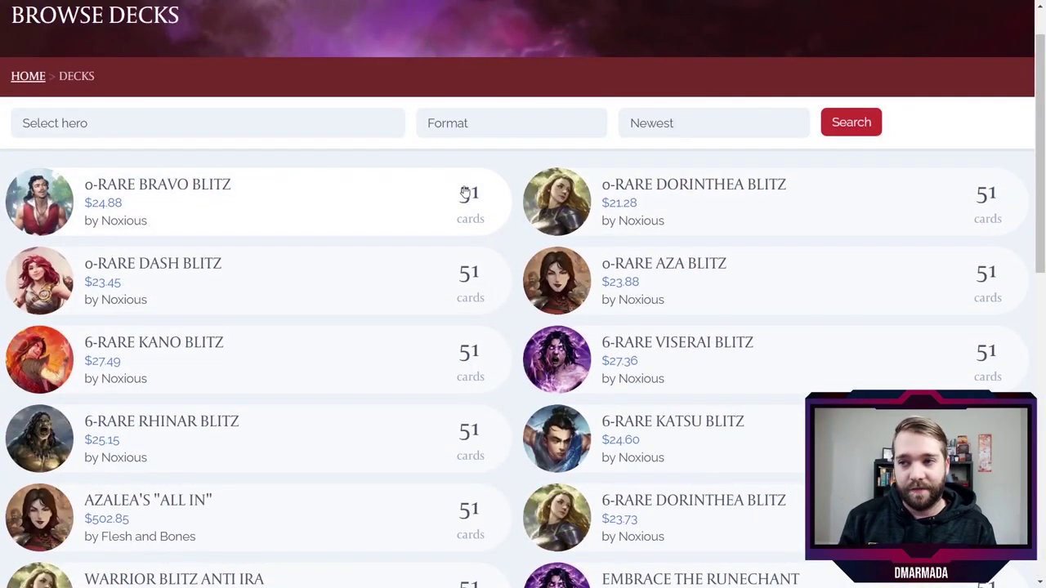
scroll(470, 208, down, 3)
scroll(478, 285, down, 2)
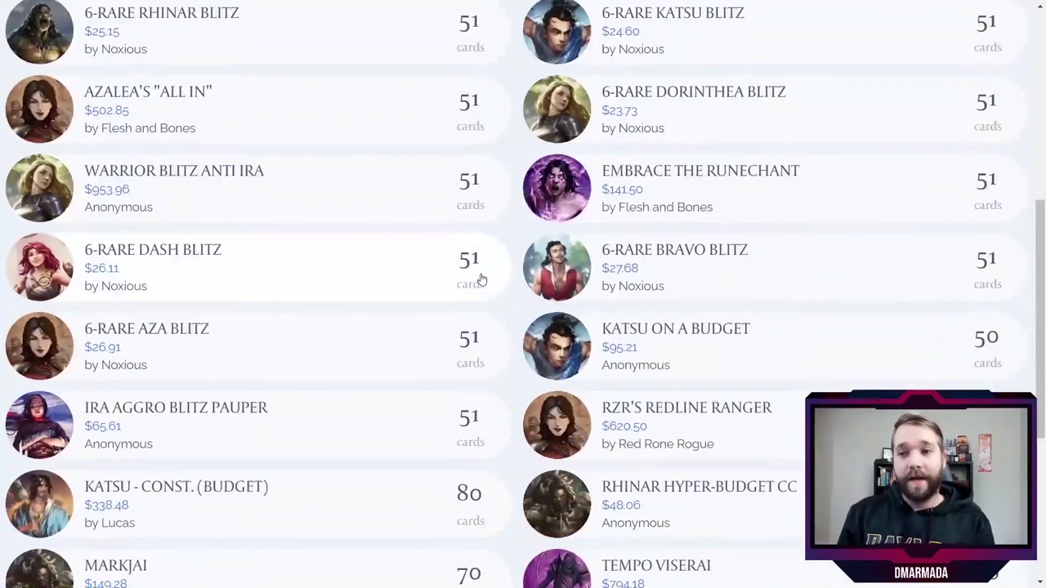
scroll(478, 283, down, 2)
scroll(476, 281, down, 3)
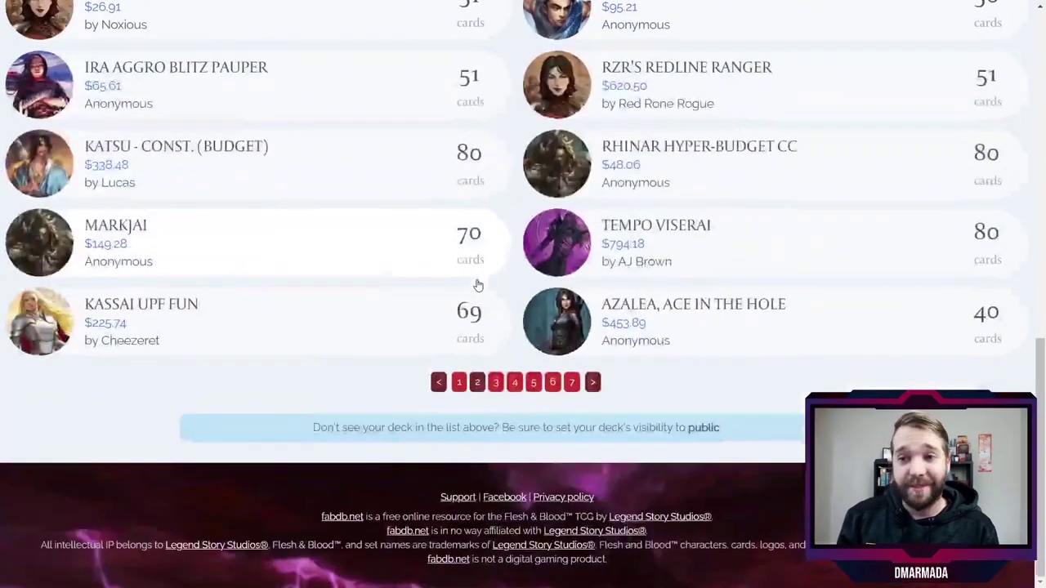
scroll(491, 332, up, 10)
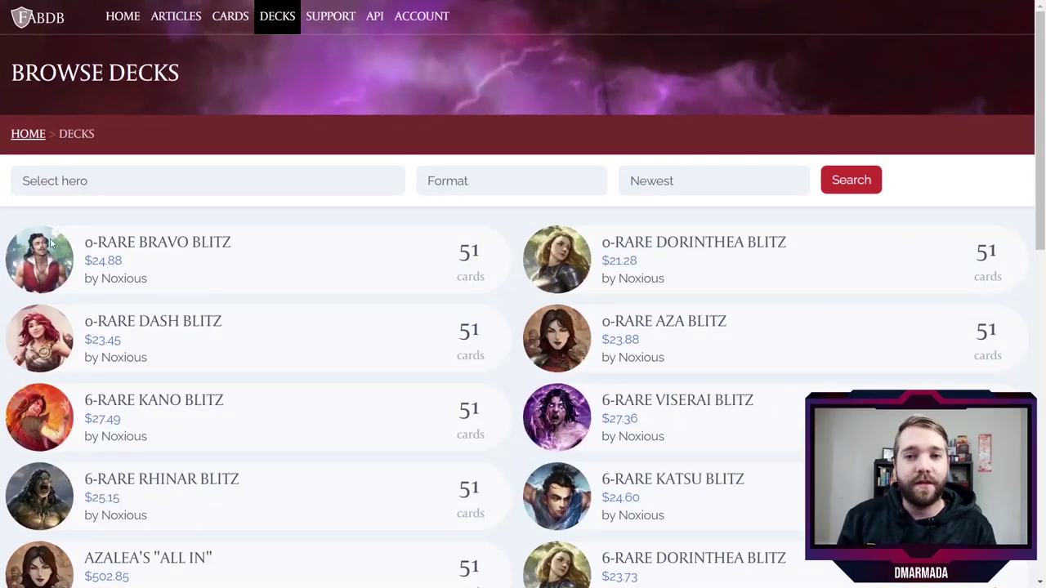
text(Azalea)
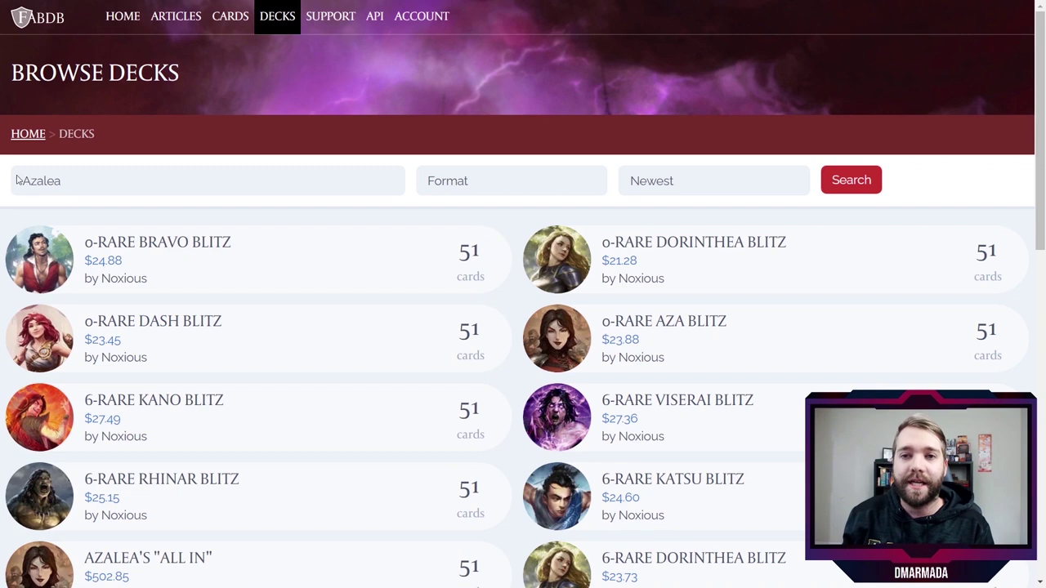
click(851, 180)
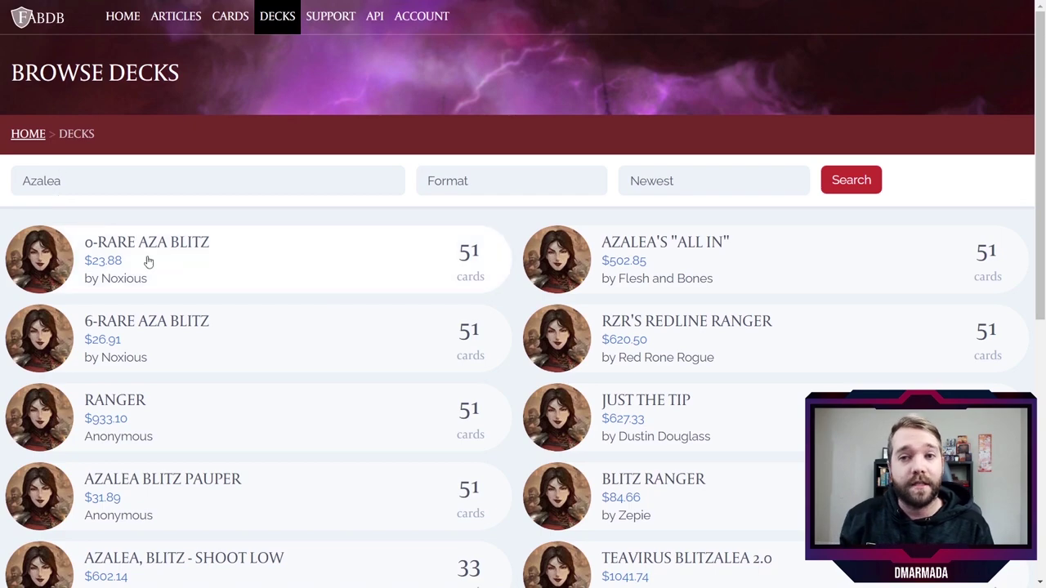
scroll(362, 264, down, 2)
scroll(441, 188, down, 3)
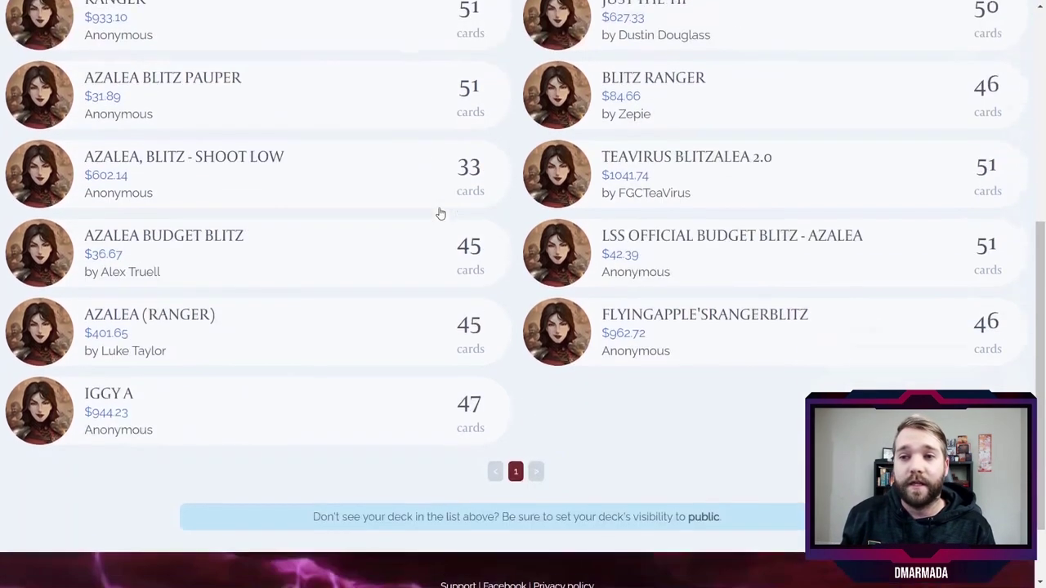
scroll(572, 400, up, 5)
scroll(431, 270, down, 5)
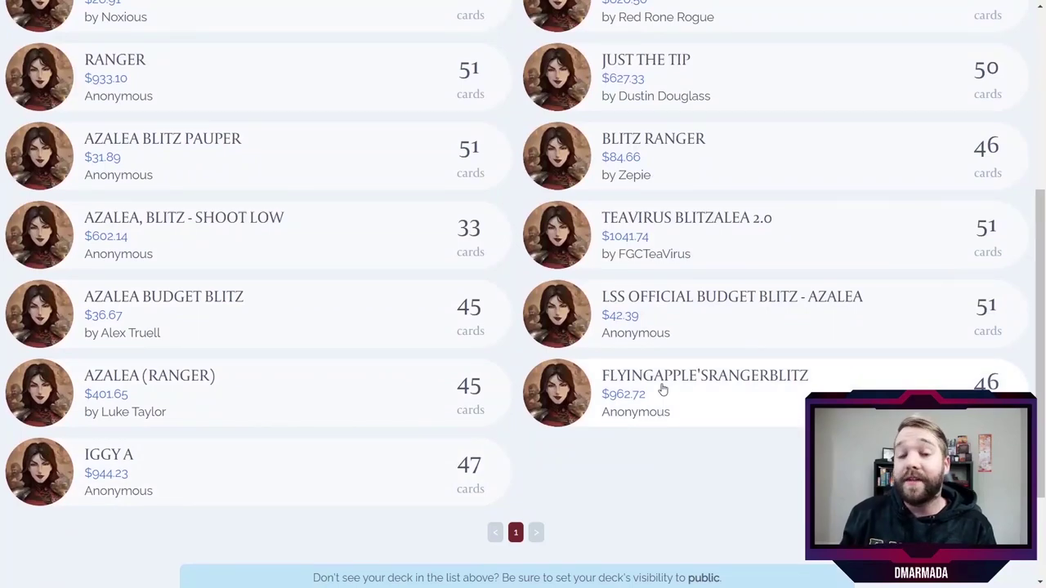
scroll(663, 390, up, 5)
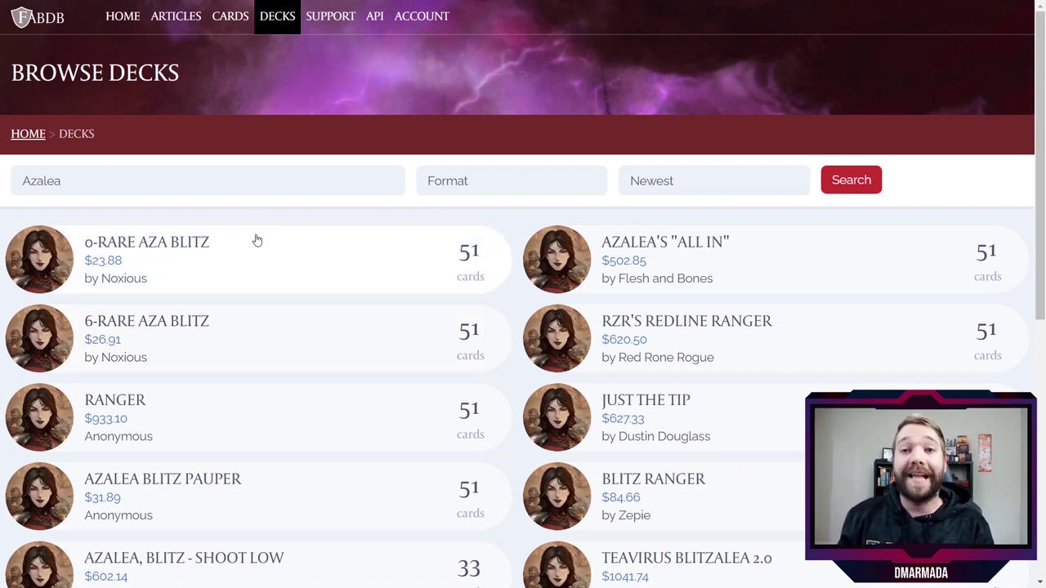
Open the 0-RARE AZA BLITZ Azalea deck and review its 52 cards and deck stats
click(164, 248)
scroll(494, 325, down, 2)
scroll(482, 331, up, 2)
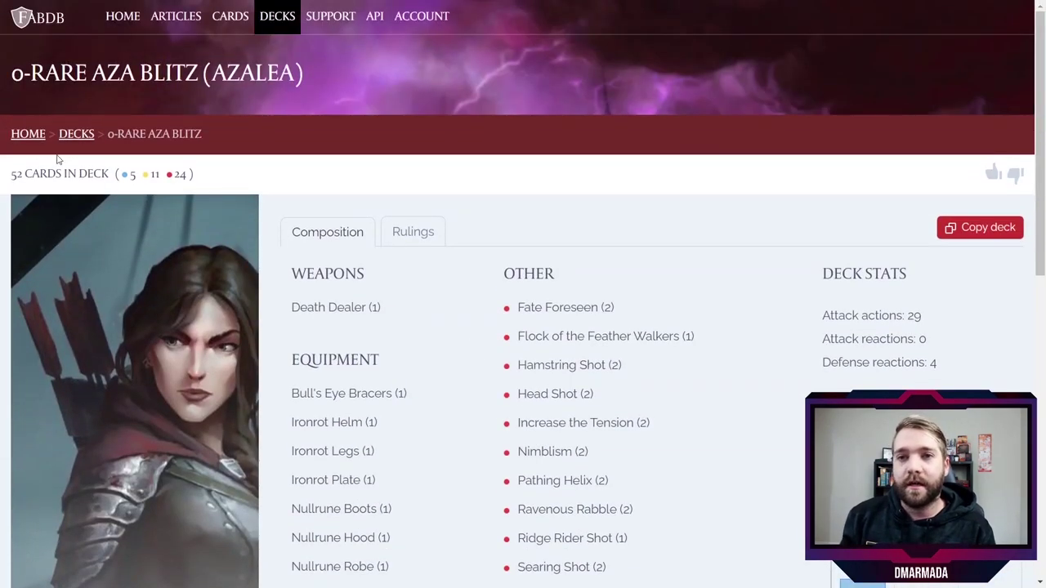
scroll(532, 303, down, 3)
mouse_move(545, 137)
scroll(552, 261, down, 4)
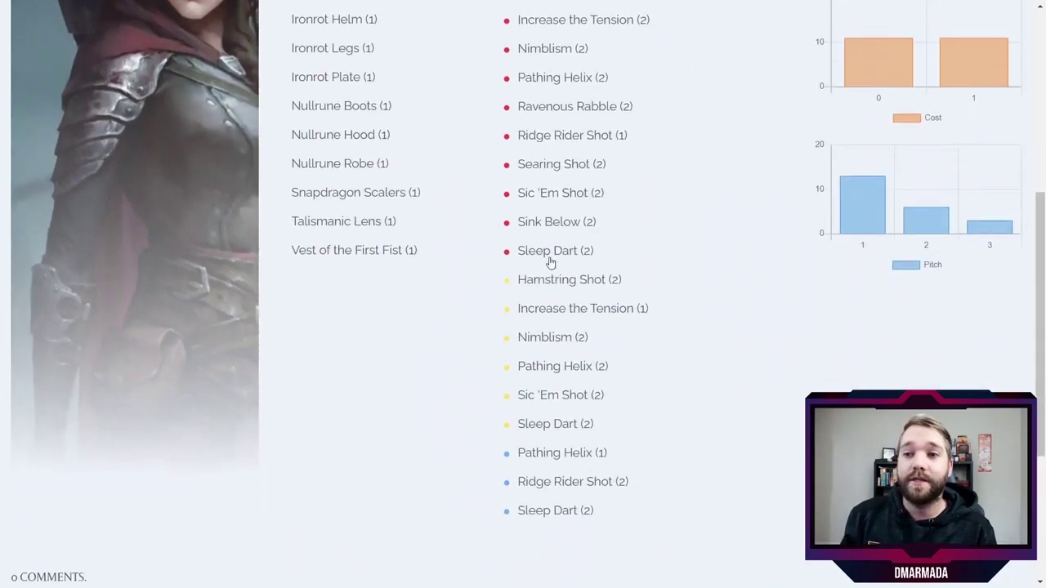
scroll(477, 390, up, 6)
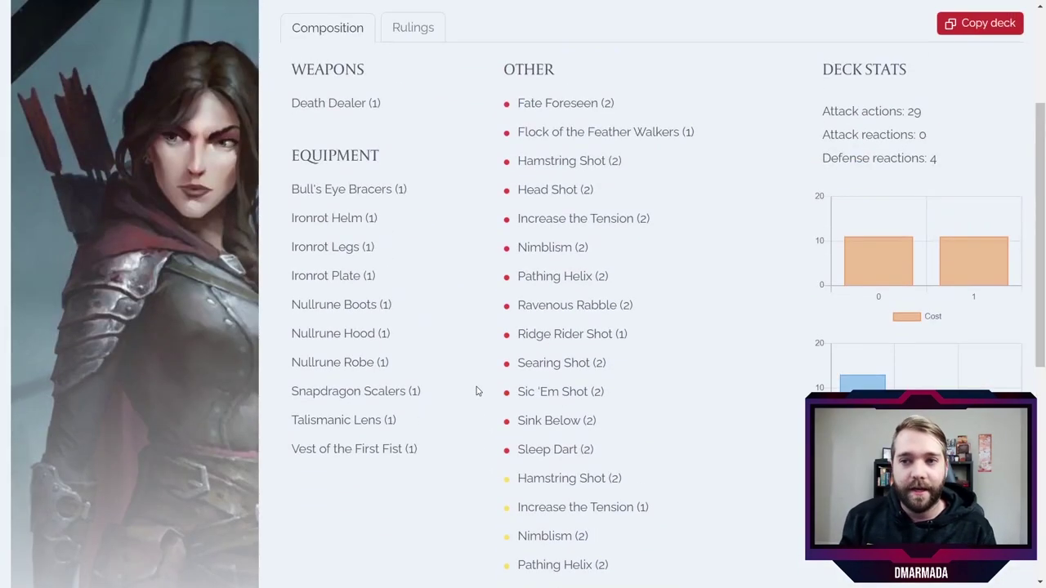
scroll(478, 395, up, 1)
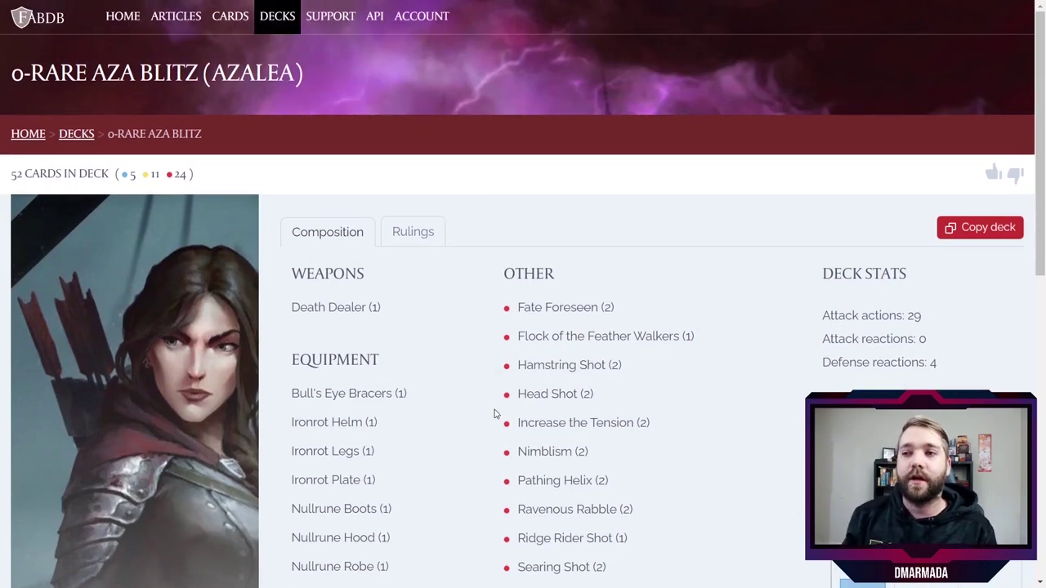
Copy the deck to create 0-RARE AZA BLITZ (COPY) and look over it
click(948, 233)
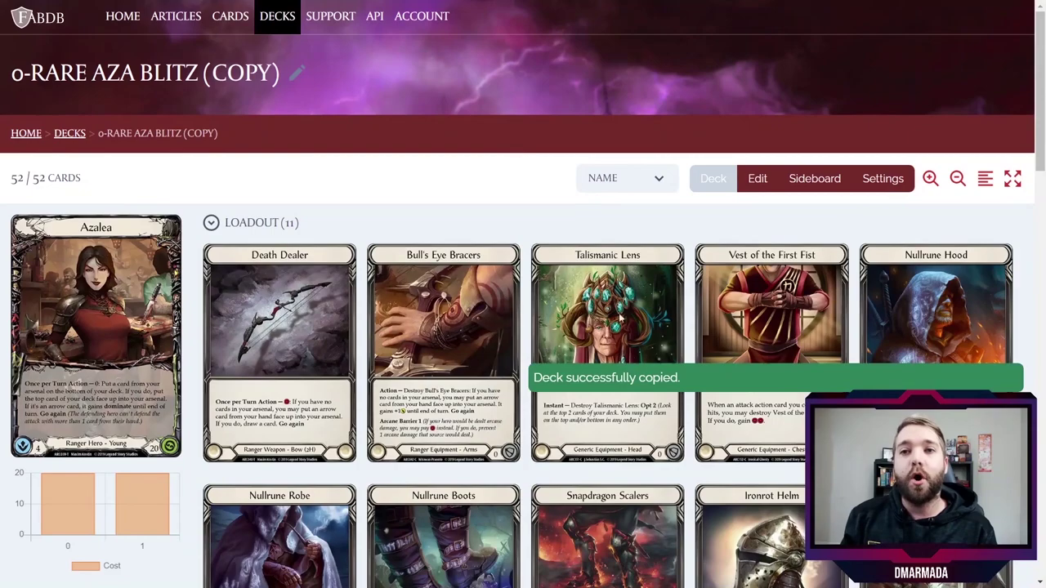
scroll(422, 177, down, 4)
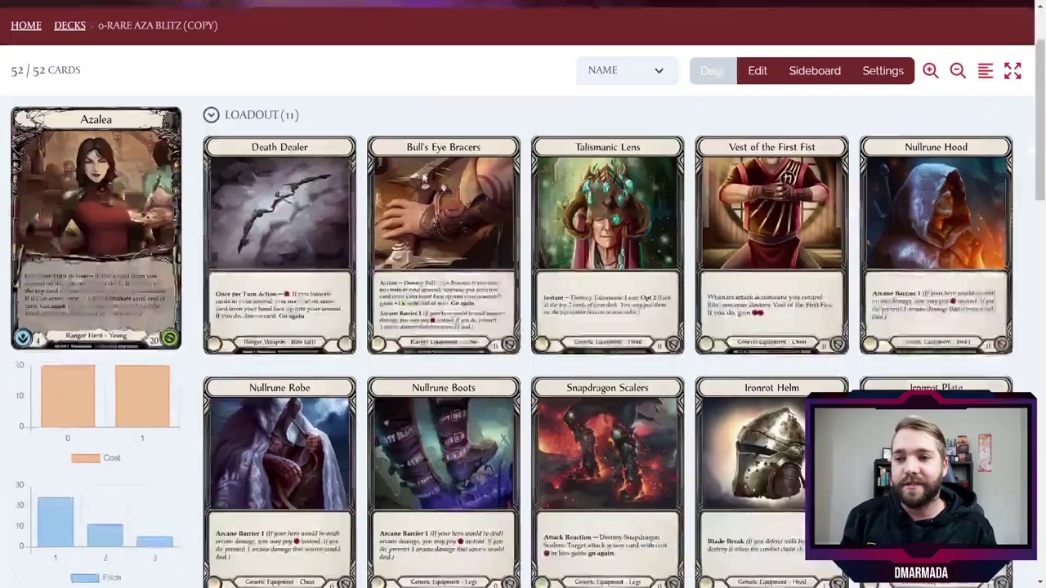
scroll(414, 179, up, 3)
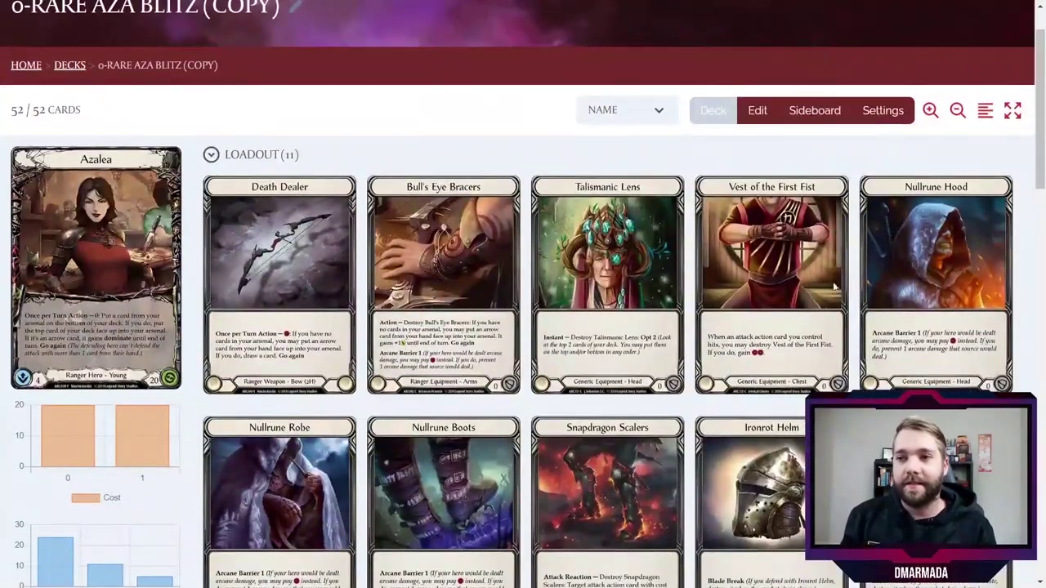
scroll(692, 411, down, 3)
scroll(244, 327, up, 4)
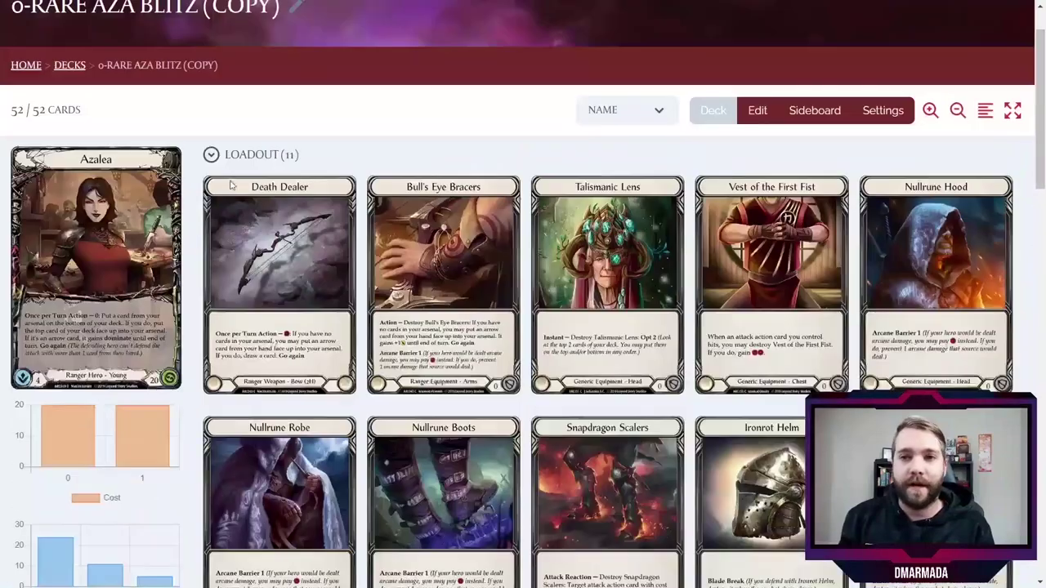
Collapse the copy's 11-card LOADOUT section and review the remaining 40 cards
click(211, 154)
scroll(730, 482, down, 2)
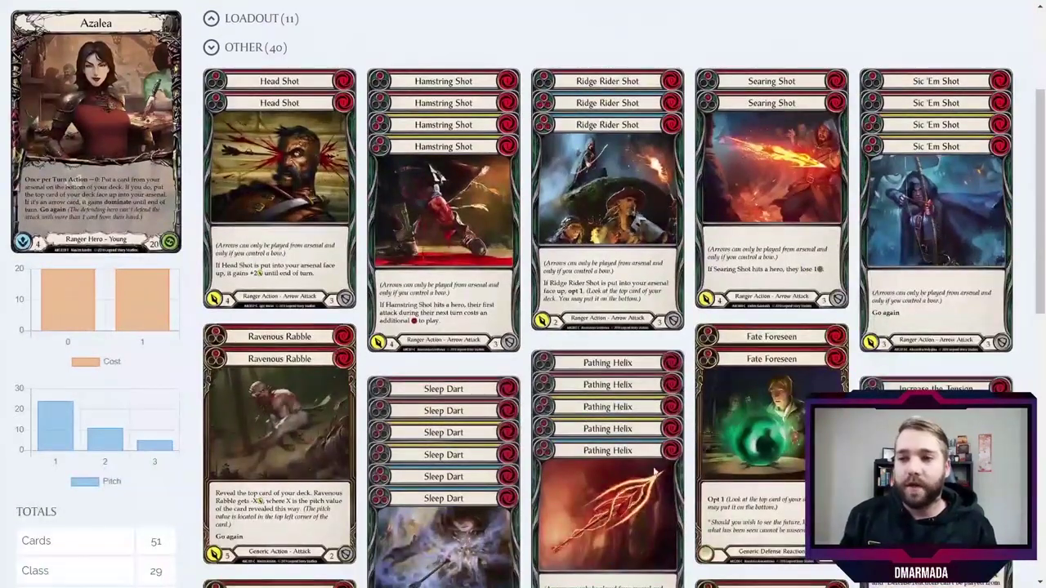
scroll(787, 346, down, 3)
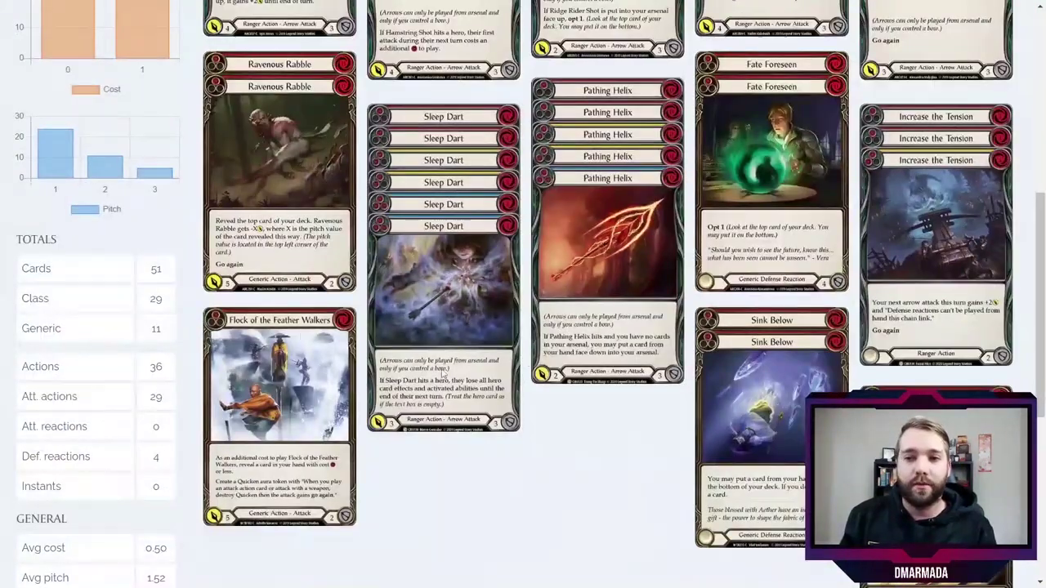
scroll(380, 396, up, 1)
scroll(379, 395, up, 1)
scroll(379, 396, up, 4)
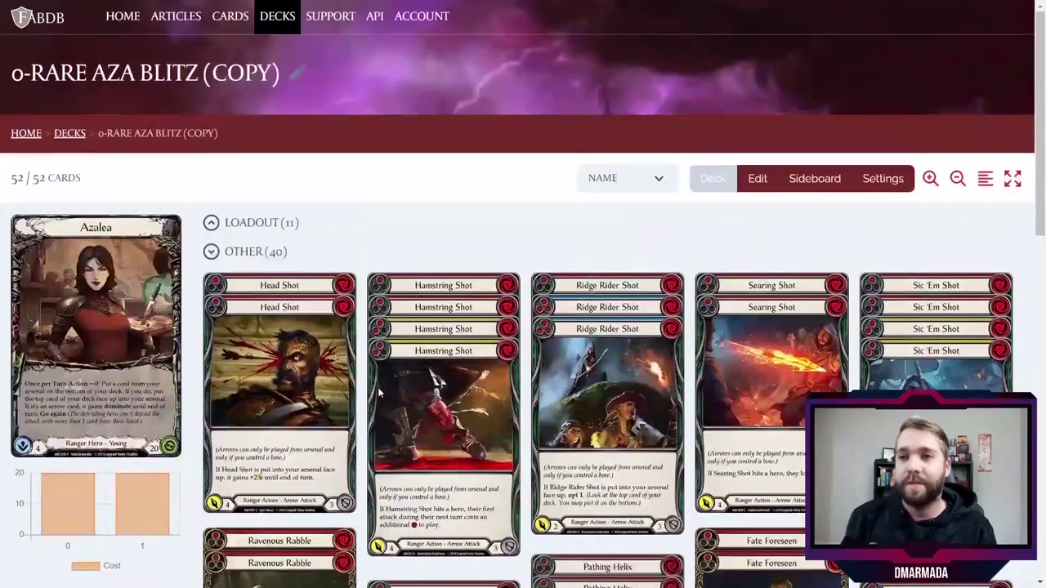
Switch the copied deck to list view showing Hero, Weapons, Equipment and action counts
click(986, 183)
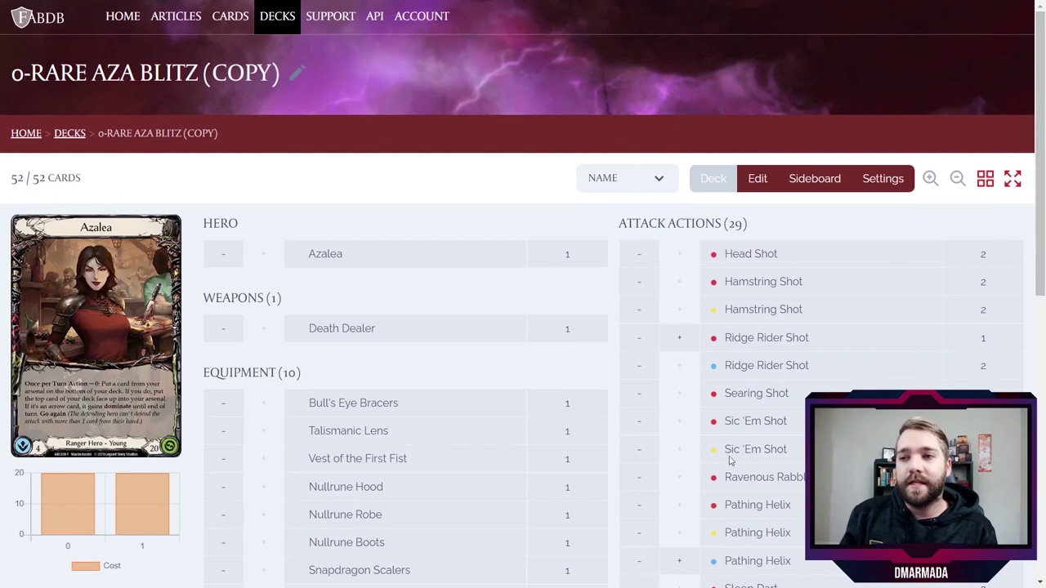
scroll(564, 363, down, 3)
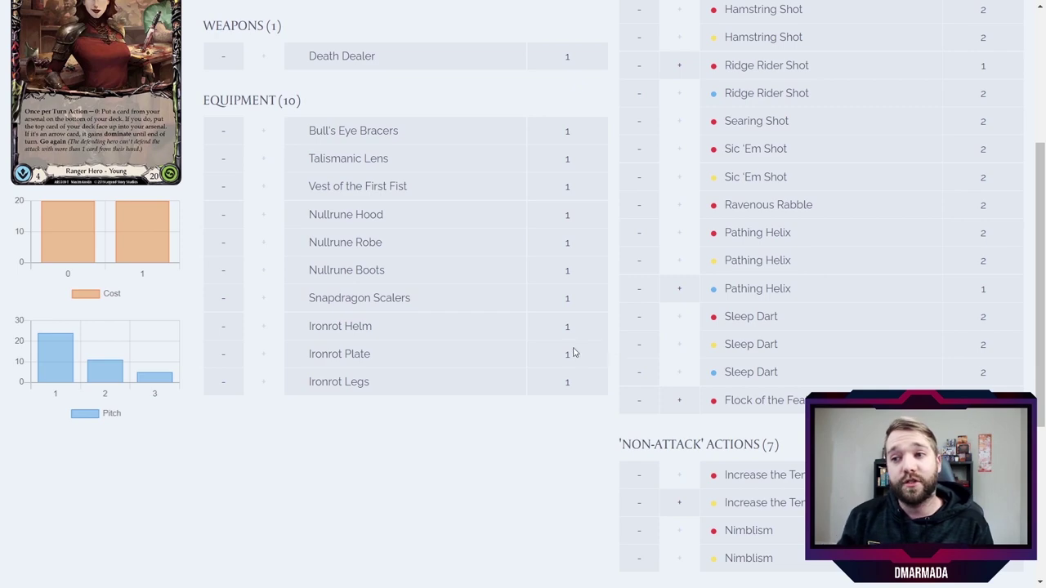
scroll(596, 362, down, 4)
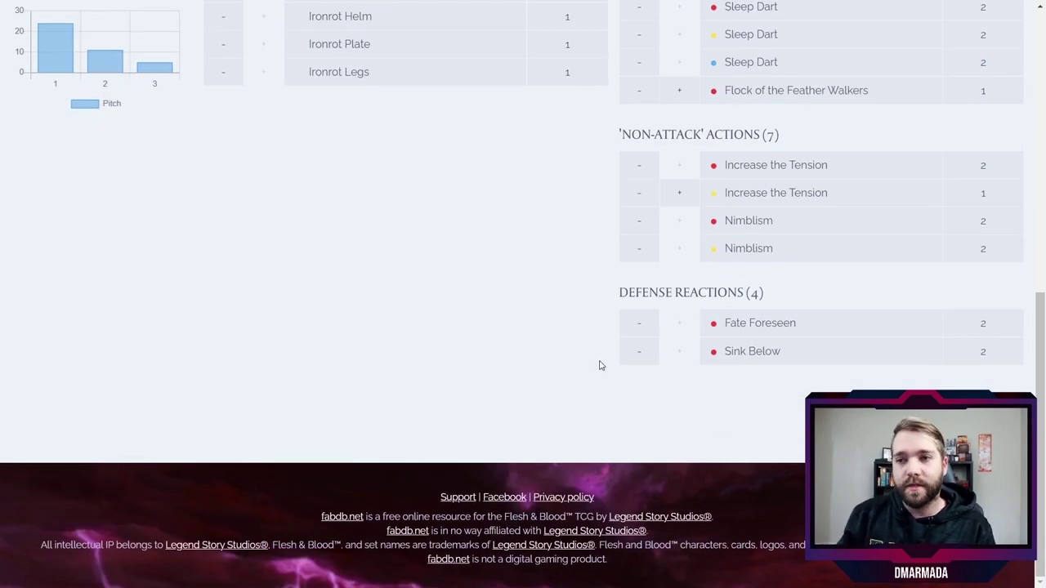
scroll(607, 343, up, 7)
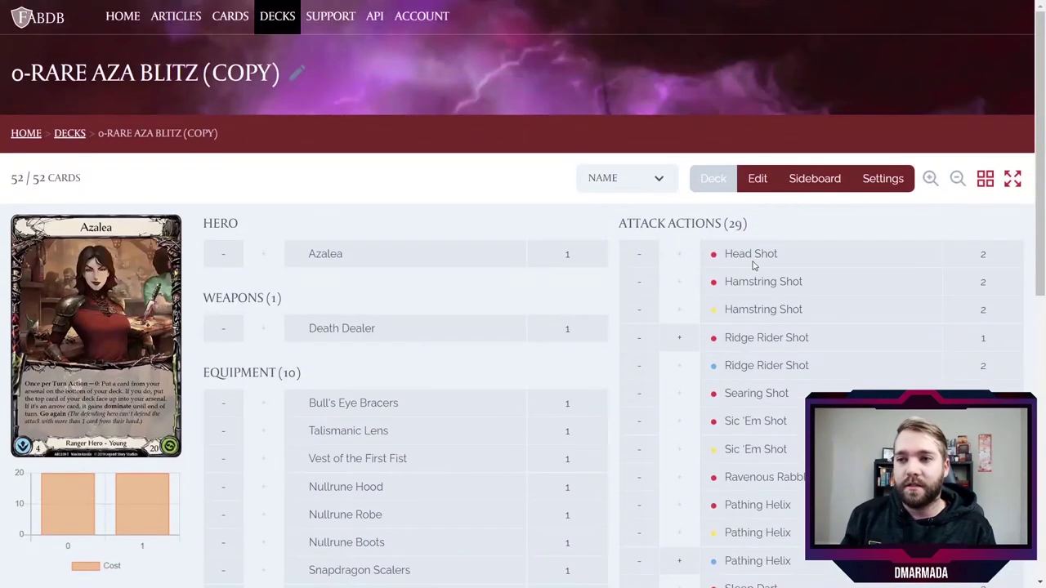
mouse_move(745, 258)
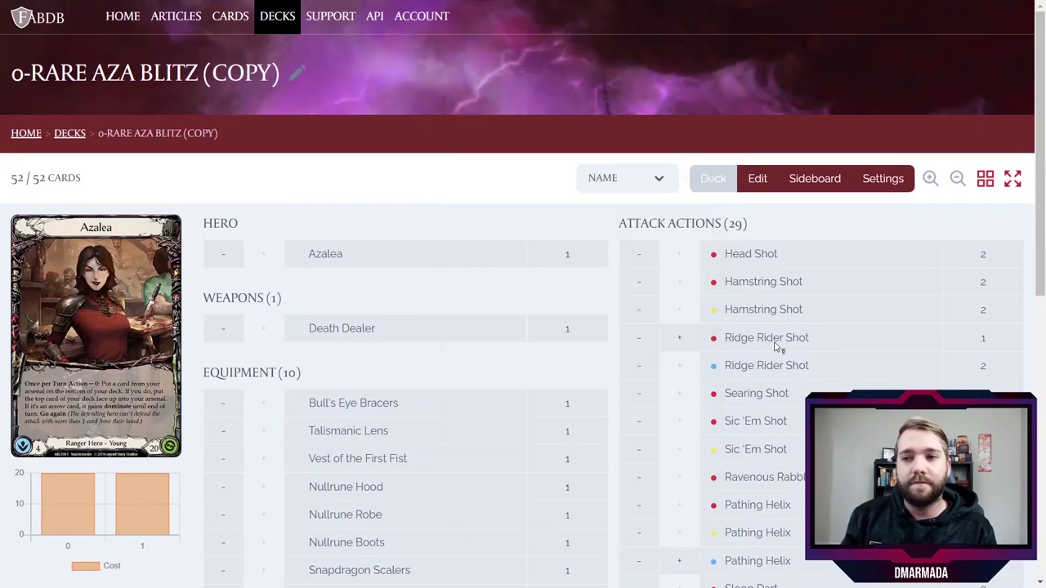
mouse_move(776, 346)
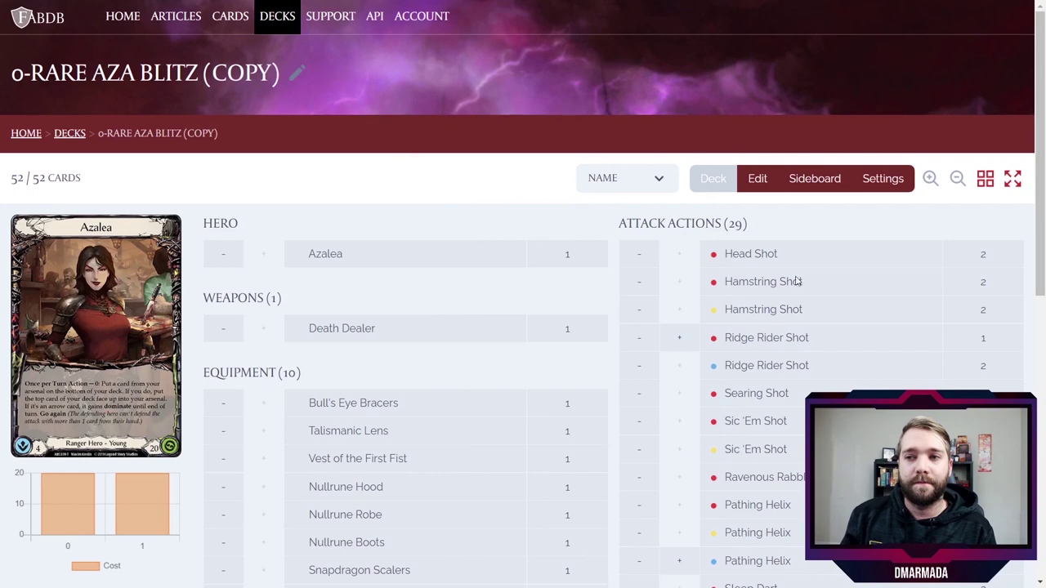
scroll(827, 331, down, 2)
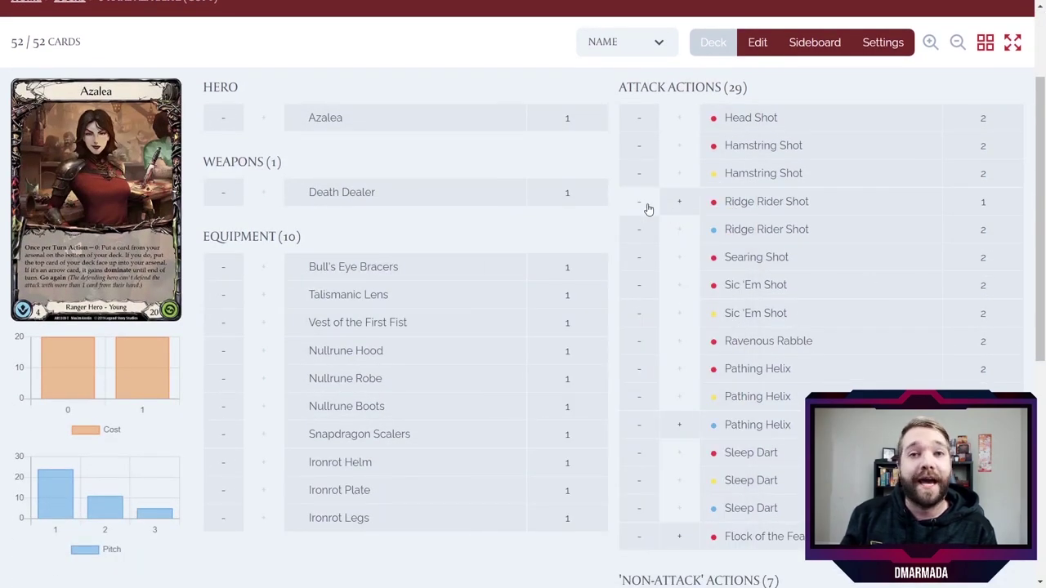
mouse_move(346, 275)
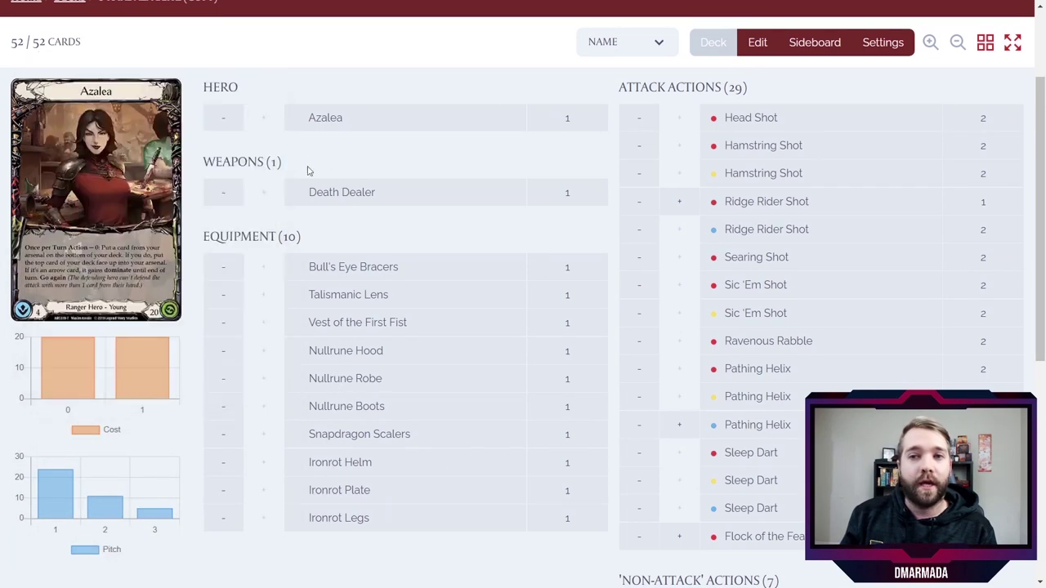
scroll(638, 200, up, 2)
Start editing the copied deck and look over the available card pool
click(765, 187)
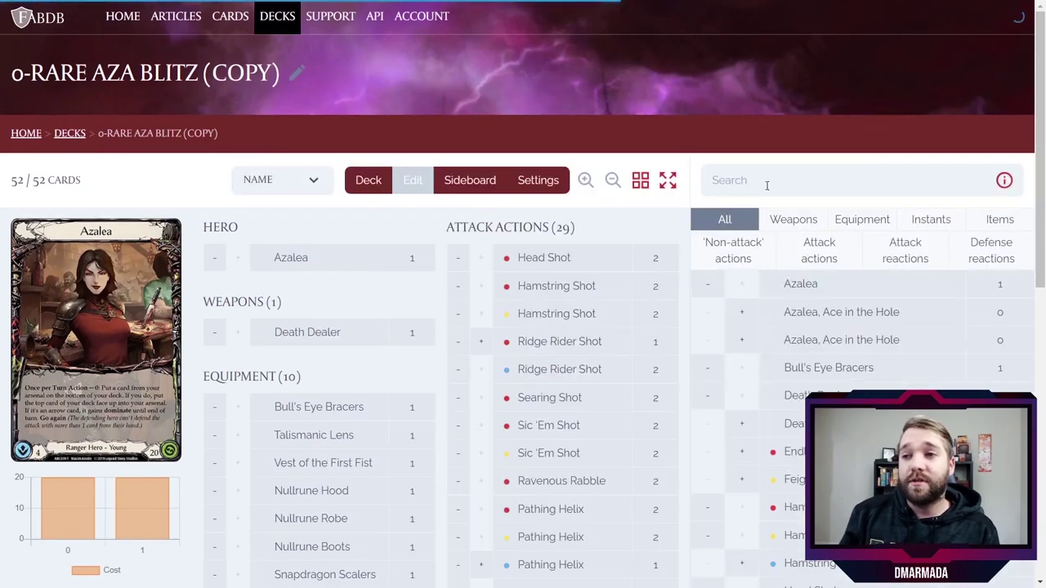
scroll(539, 327, down, 4)
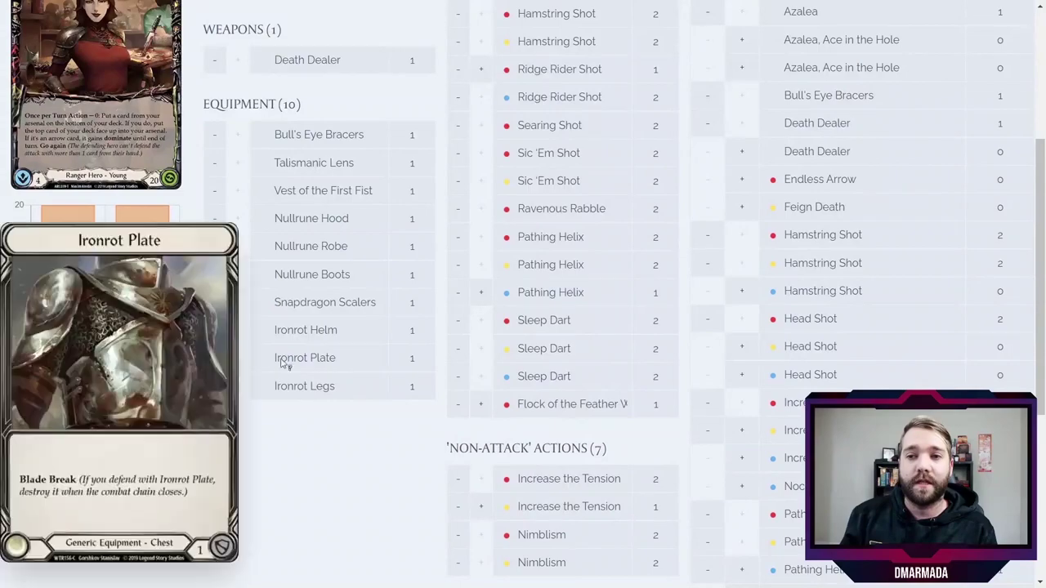
scroll(684, 315, up, 3)
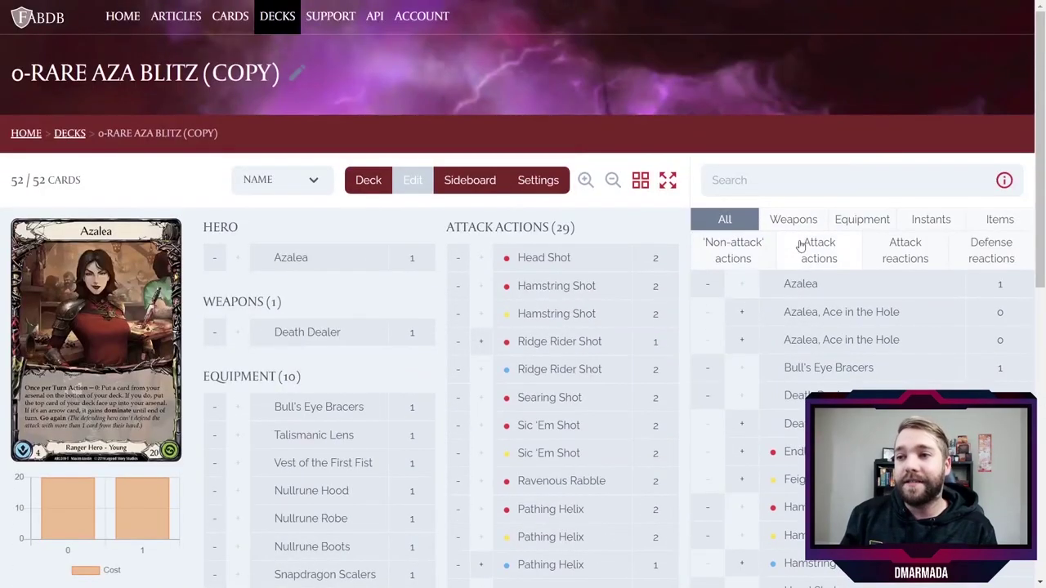
scroll(801, 268, down, 7)
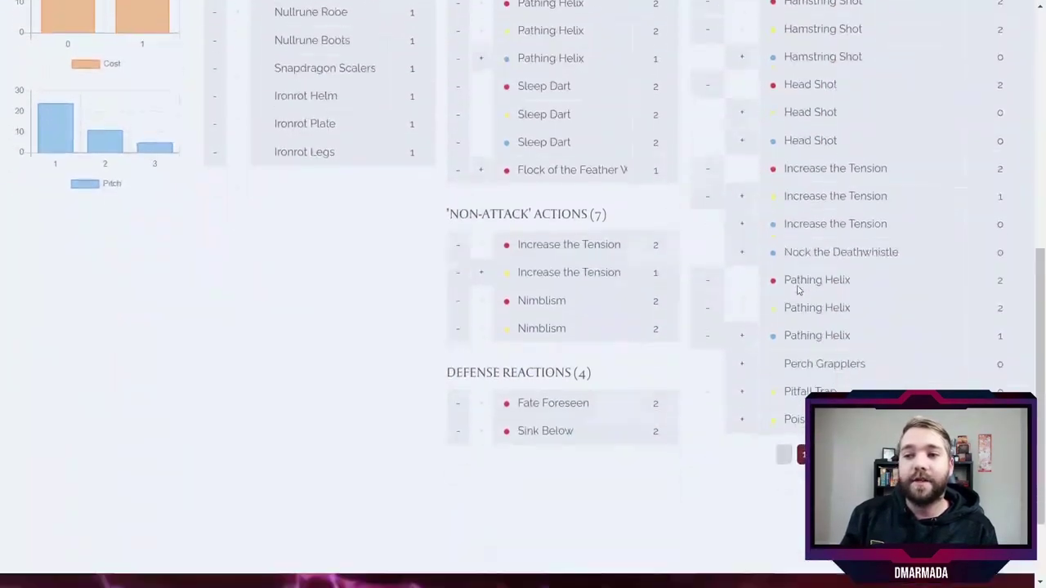
scroll(801, 315, up, 7)
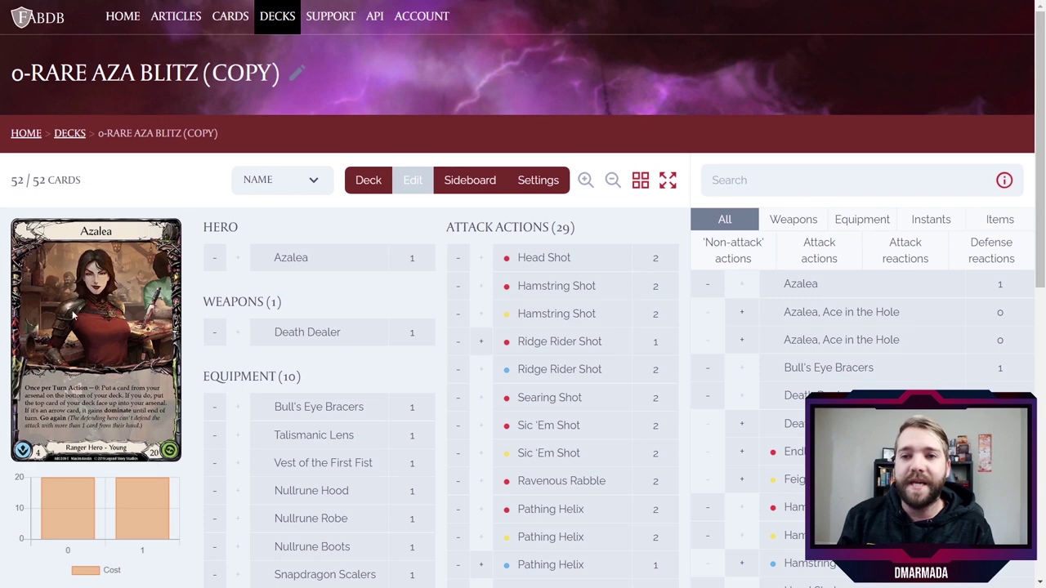
Page through the card pool to pages 2, 3 and 4
mouse_move(846, 375)
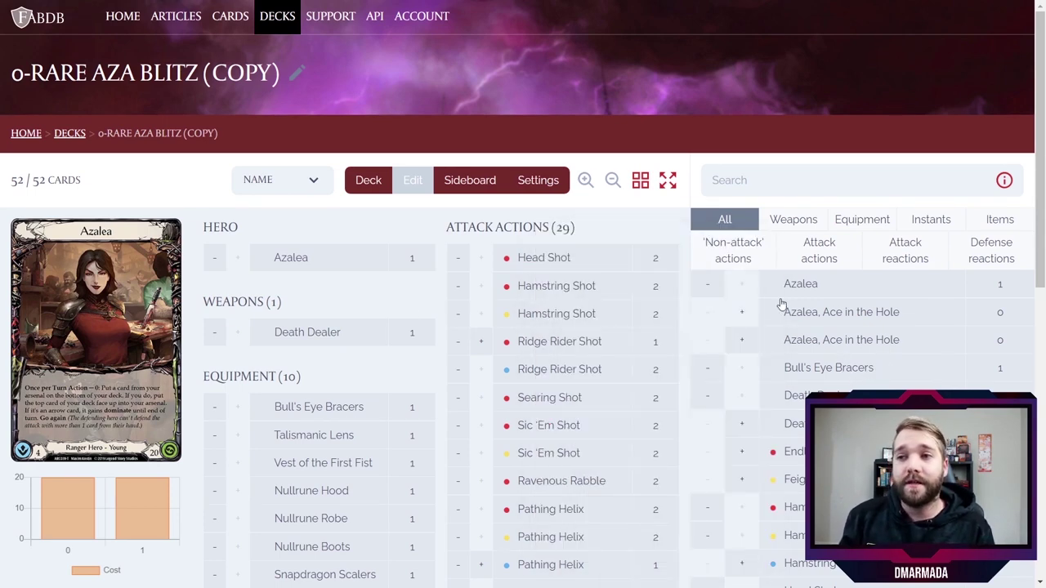
scroll(936, 299, down, 10)
click(822, 344)
scroll(834, 352, down, 10)
click(841, 348)
scroll(841, 351, down, 10)
click(858, 349)
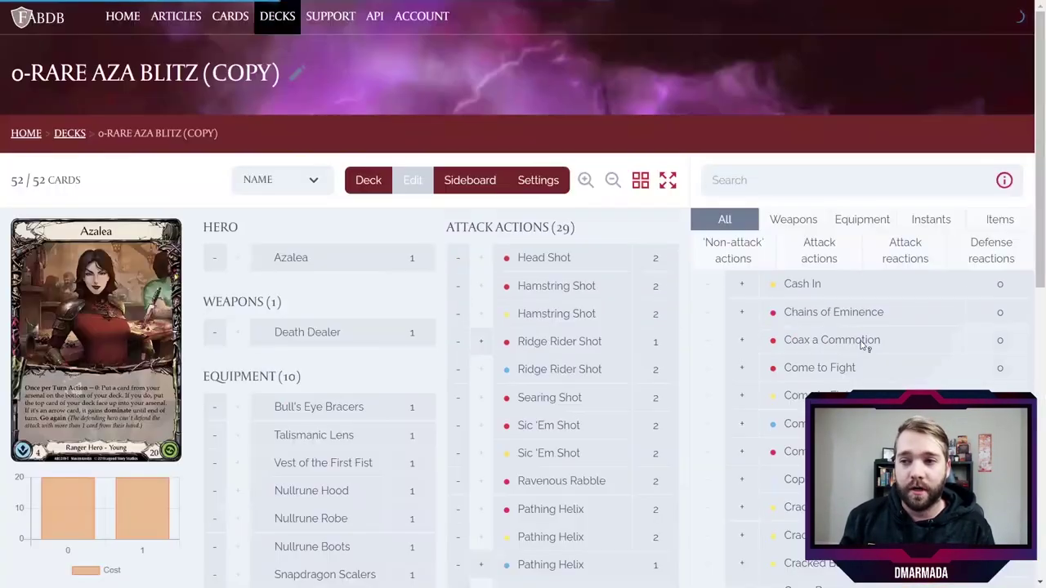
scroll(789, 297, down, 3)
scroll(768, 245, up, 3)
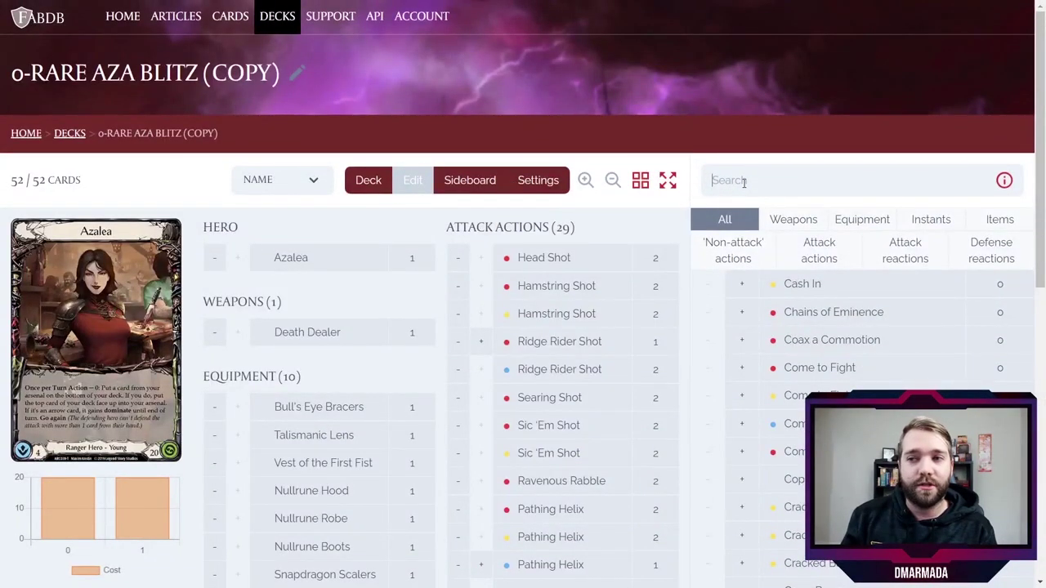
Try the non-attack, attack, attack reaction and defense reaction pool filters, then All
click(731, 258)
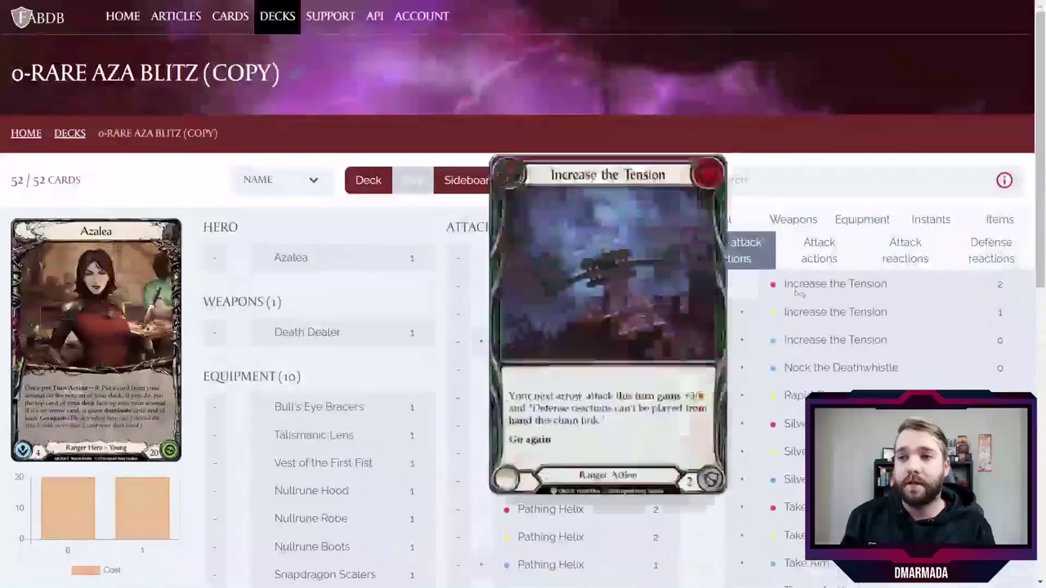
click(809, 253)
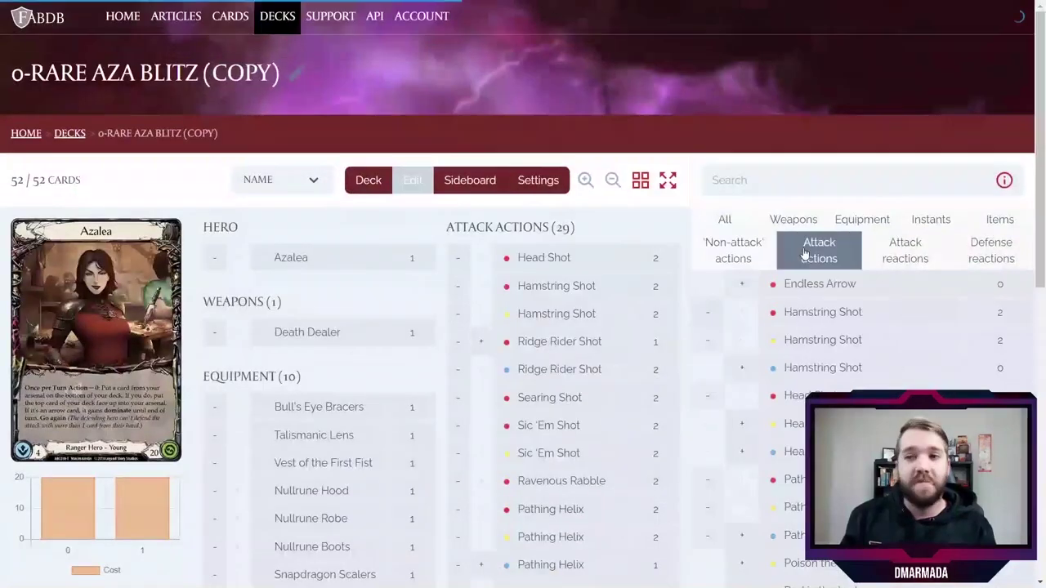
click(905, 256)
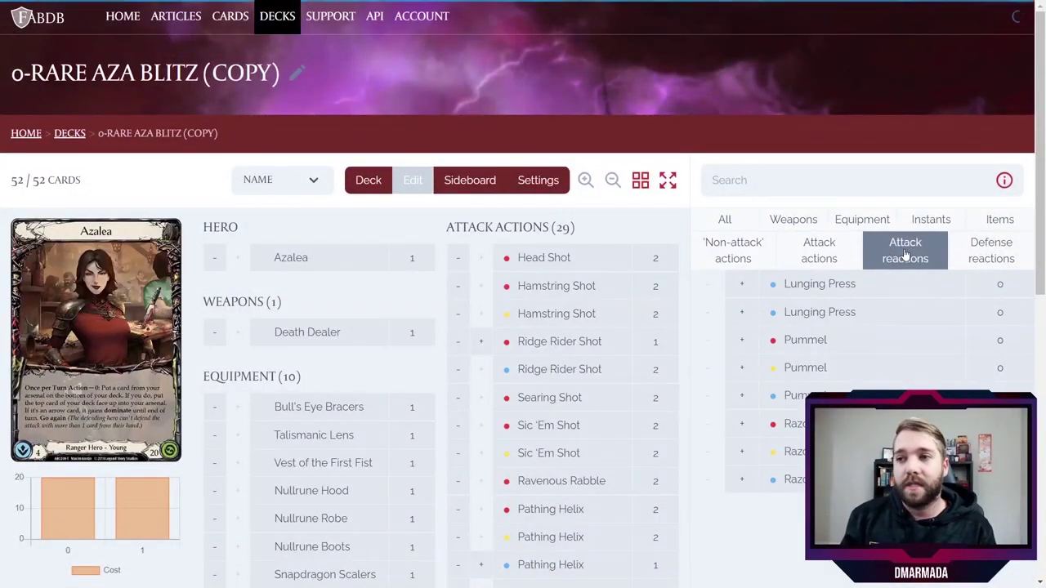
click(973, 255)
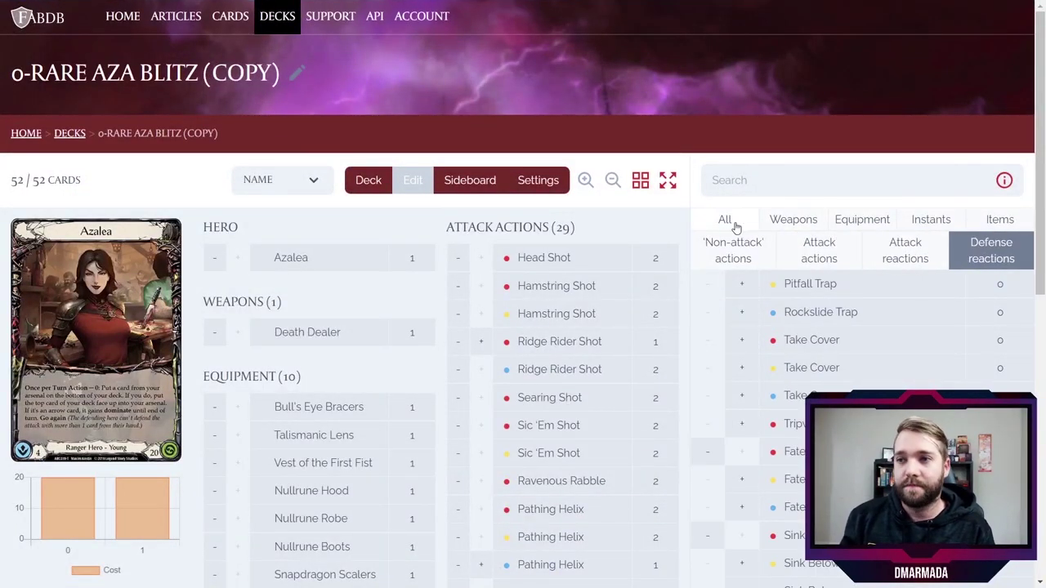
click(725, 219)
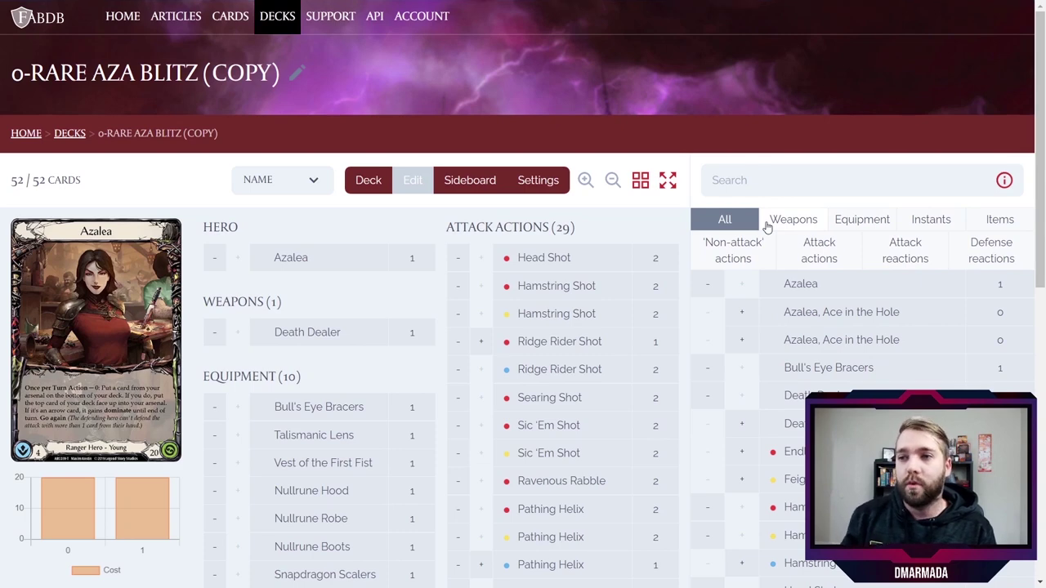
Filter the pool through Weapons, Equipment, Instants and Items, ending on non-attack actions
click(785, 221)
click(859, 221)
click(927, 221)
click(981, 223)
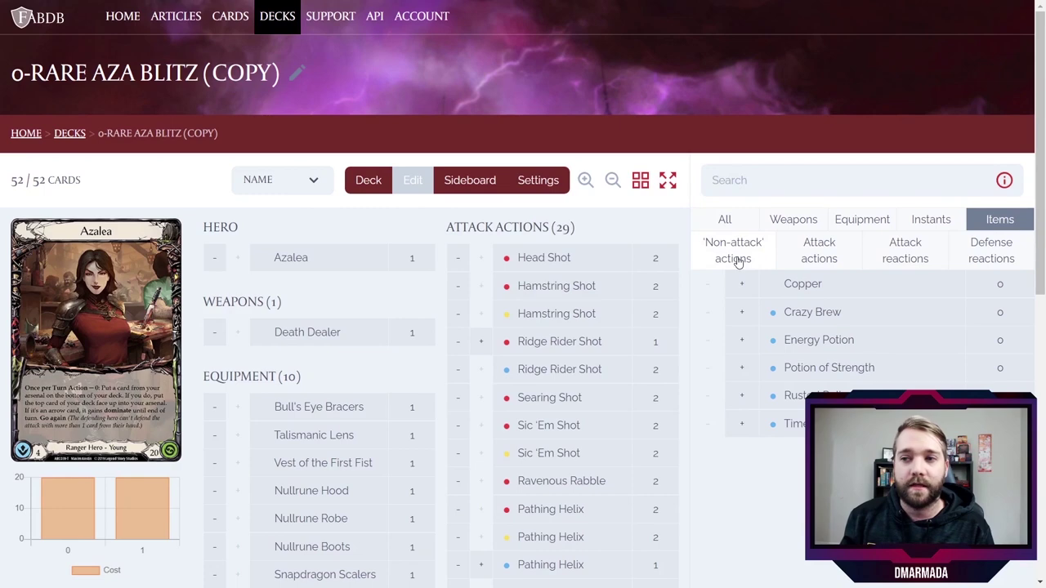
click(738, 260)
scroll(730, 300, down, 3)
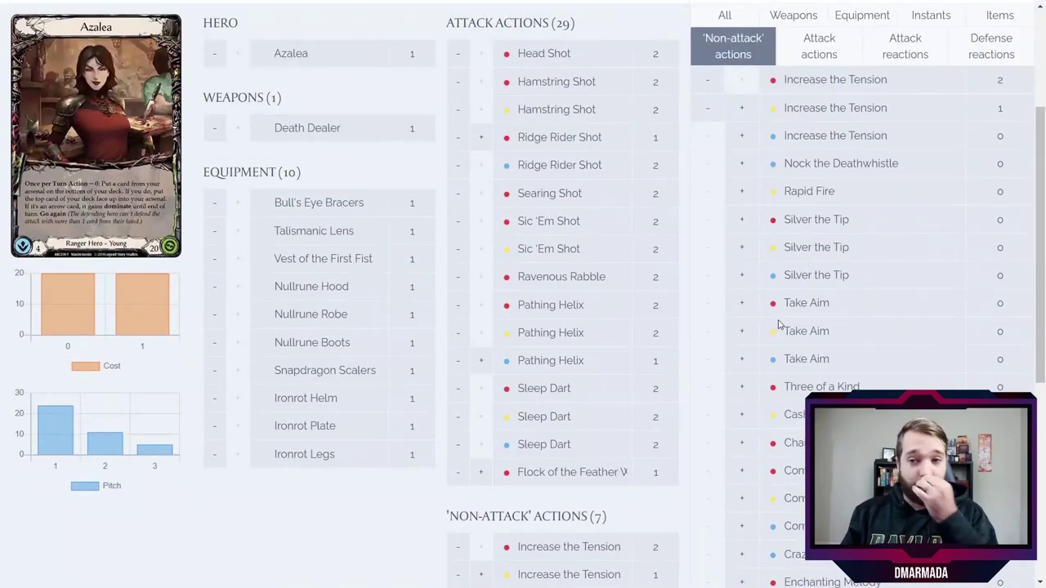
scroll(703, 338, up, 3)
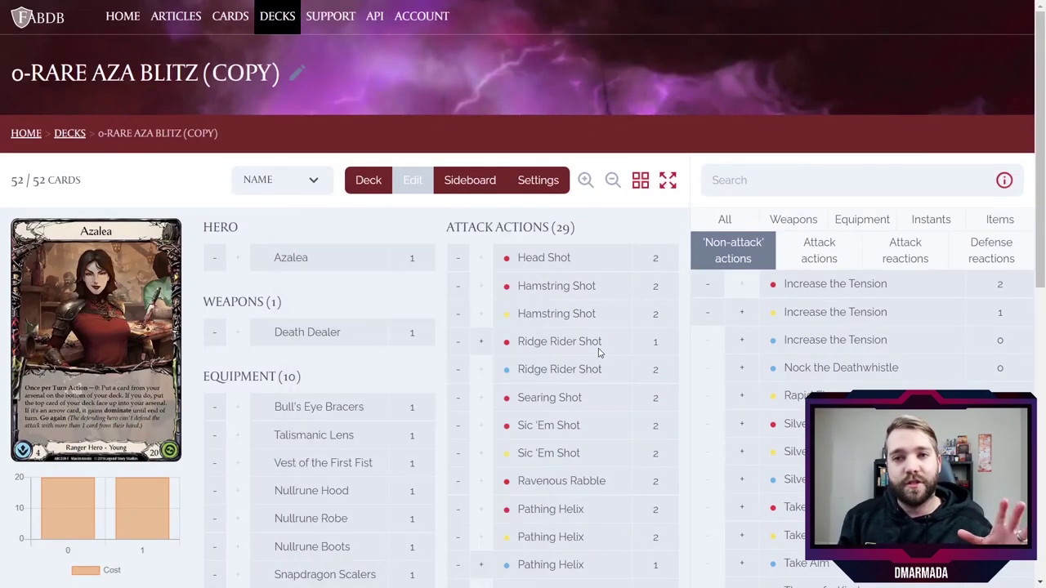
scroll(601, 351, down, 4)
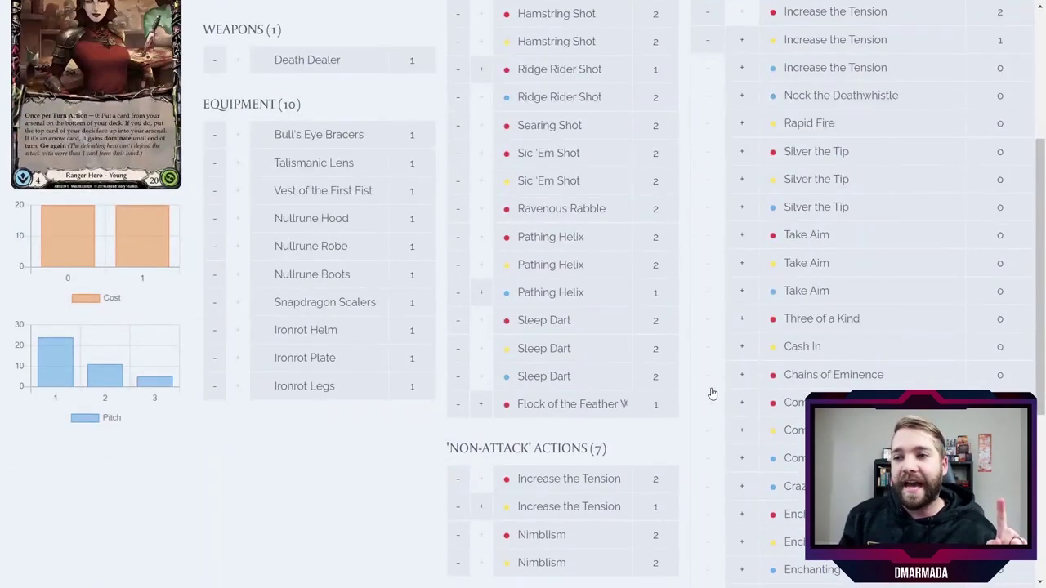
click(743, 352)
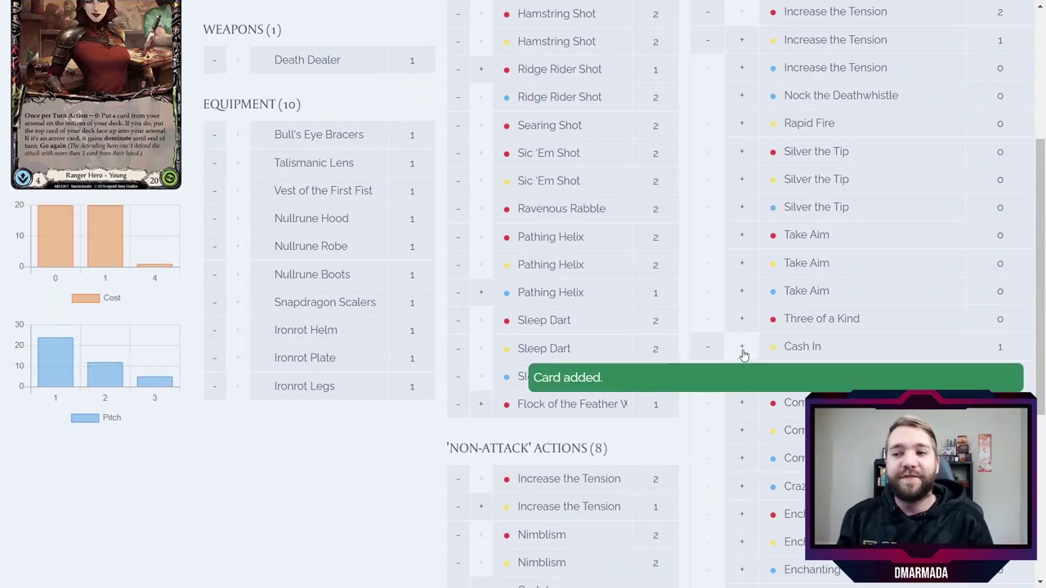
click(743, 353)
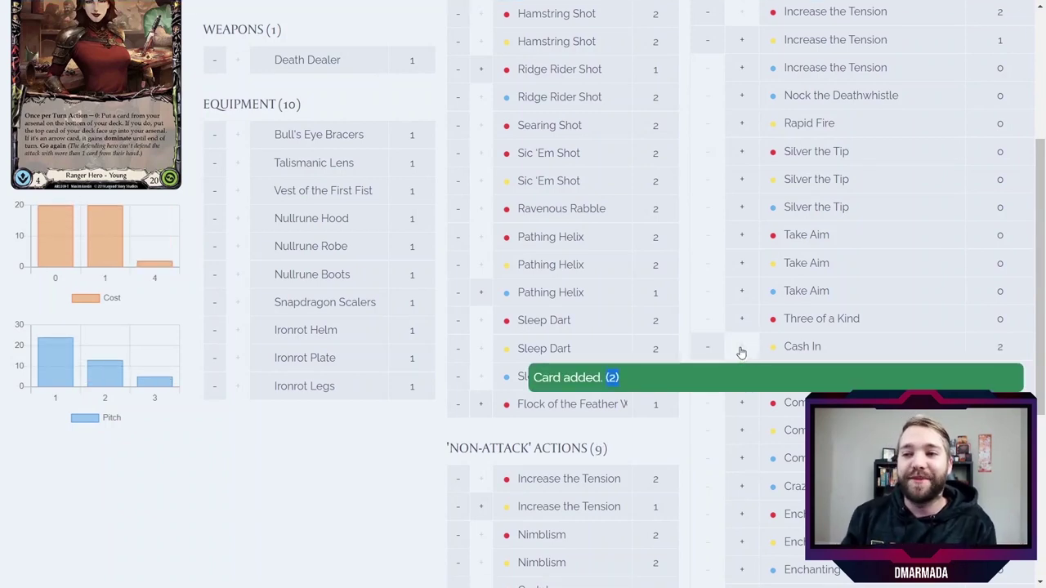
mouse_move(806, 351)
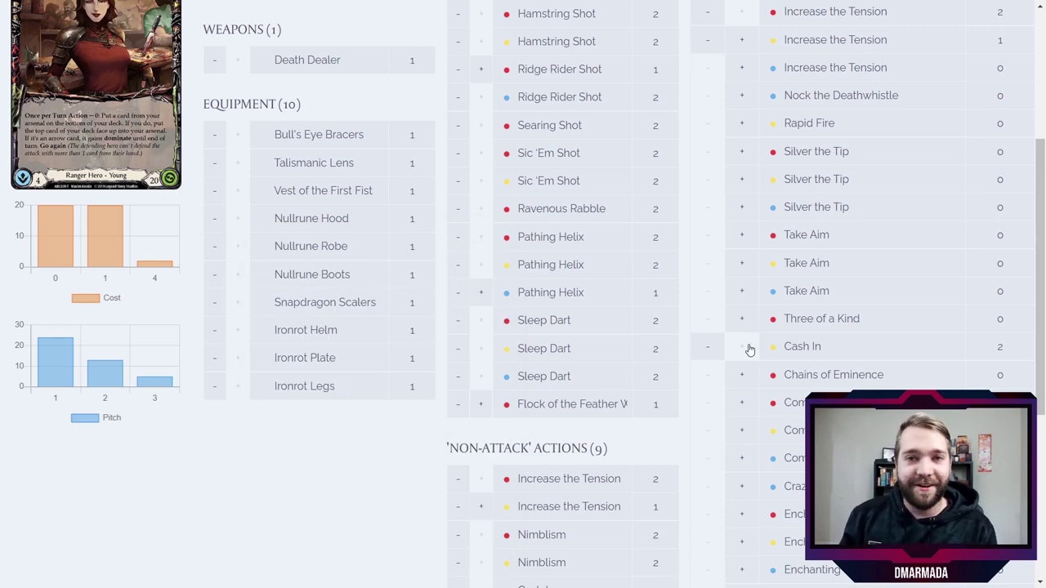
click(710, 349)
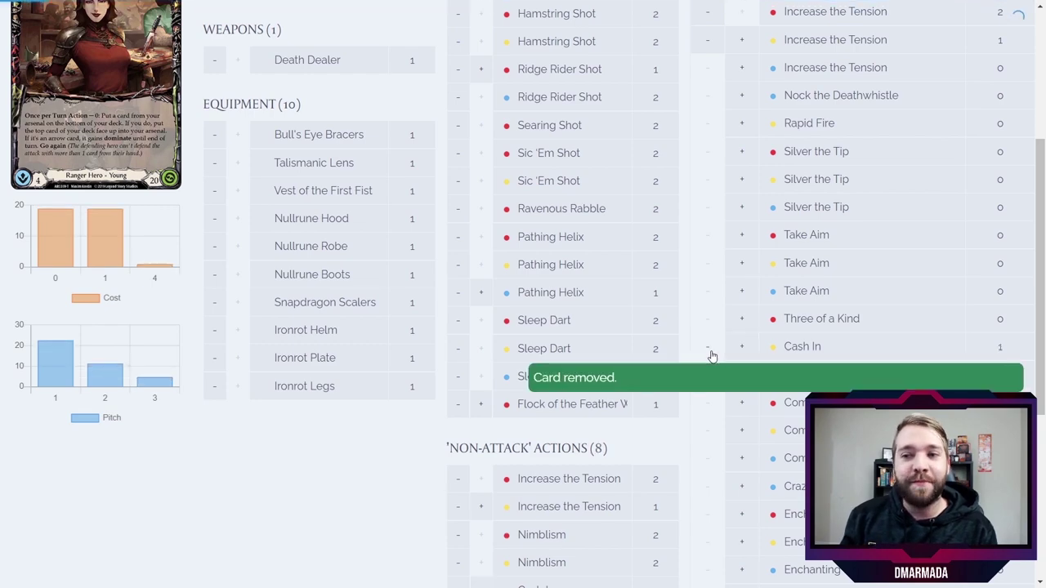
click(710, 349)
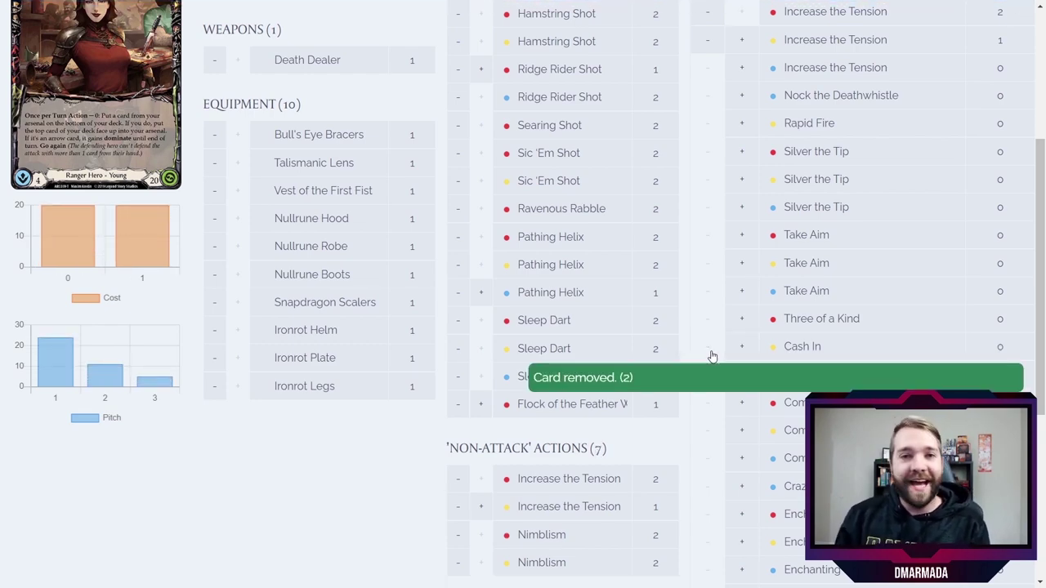
scroll(763, 335, down, 5)
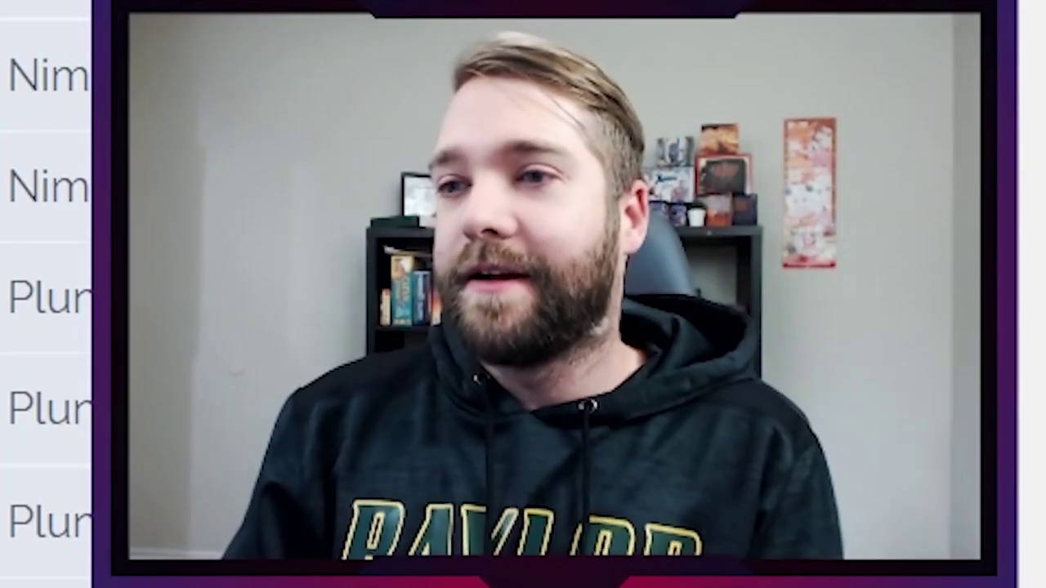
scroll(45, 295, down, 5)
scroll(878, 294, down, 5)
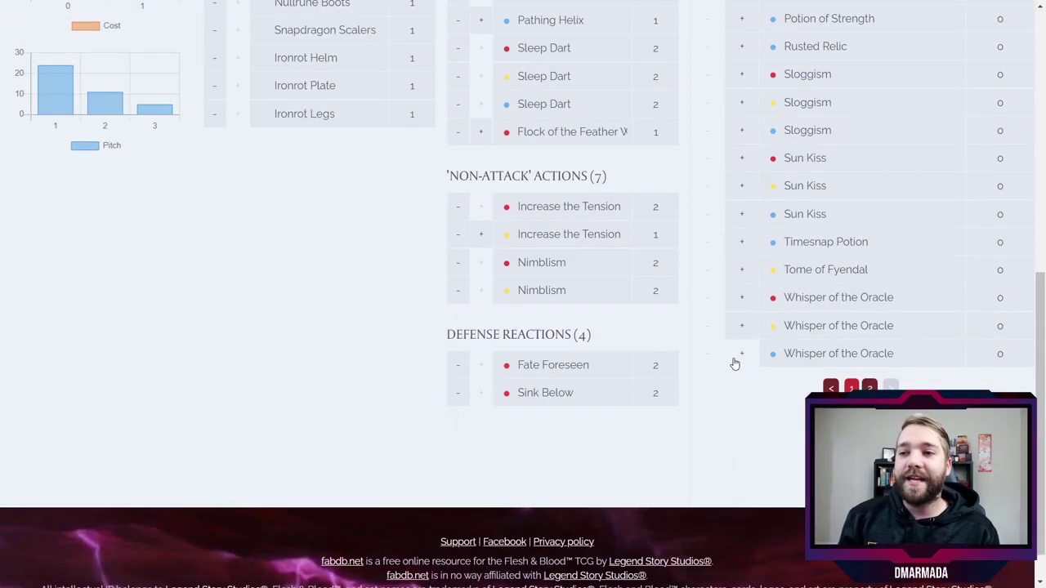
click(741, 353)
click(707, 353)
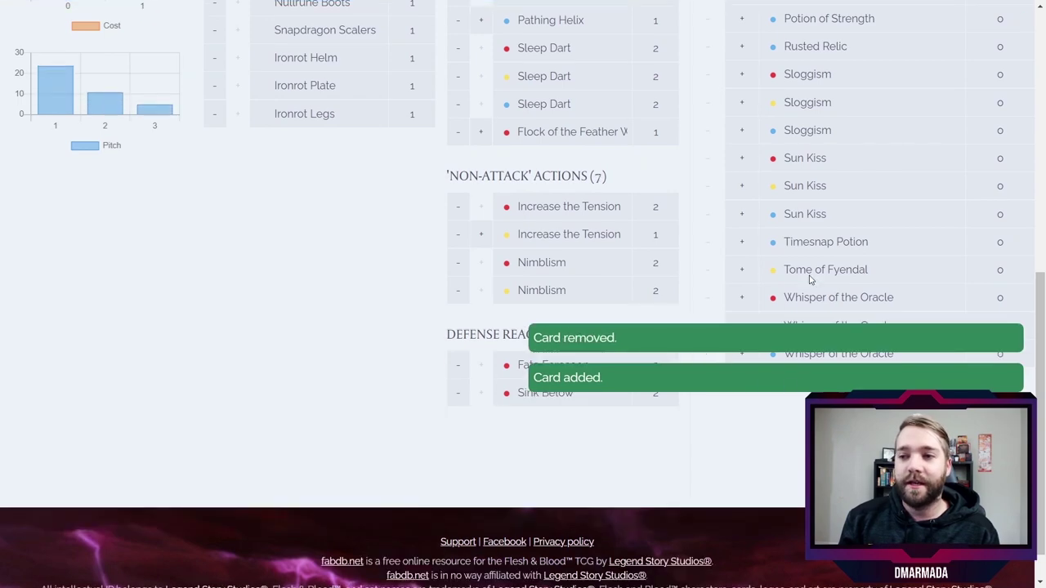
scroll(802, 321, up, 5)
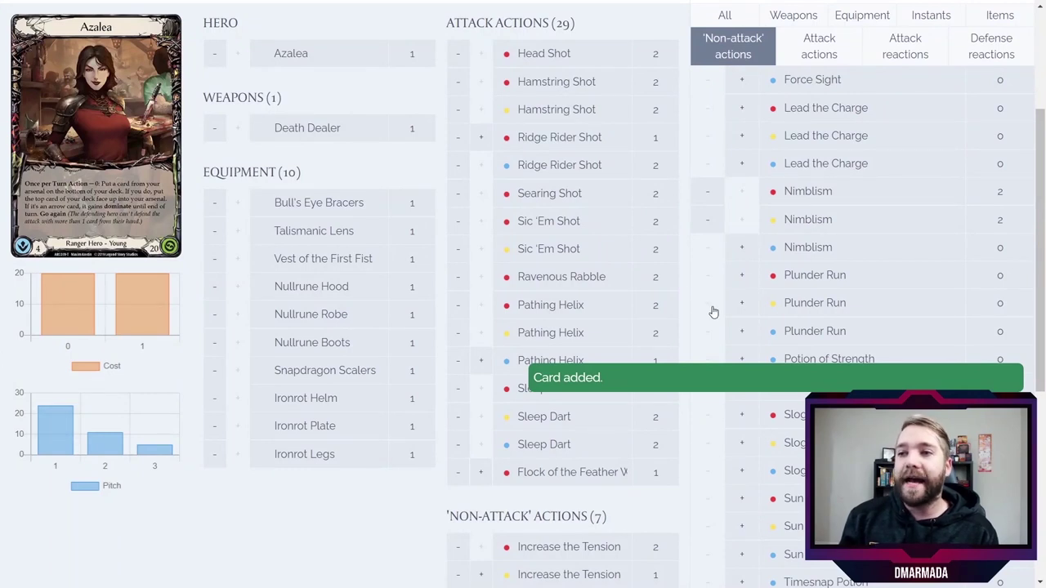
click(742, 274)
click(742, 274)
click(743, 302)
click(743, 302)
scroll(746, 300, down, 2)
click(742, 301)
click(742, 301)
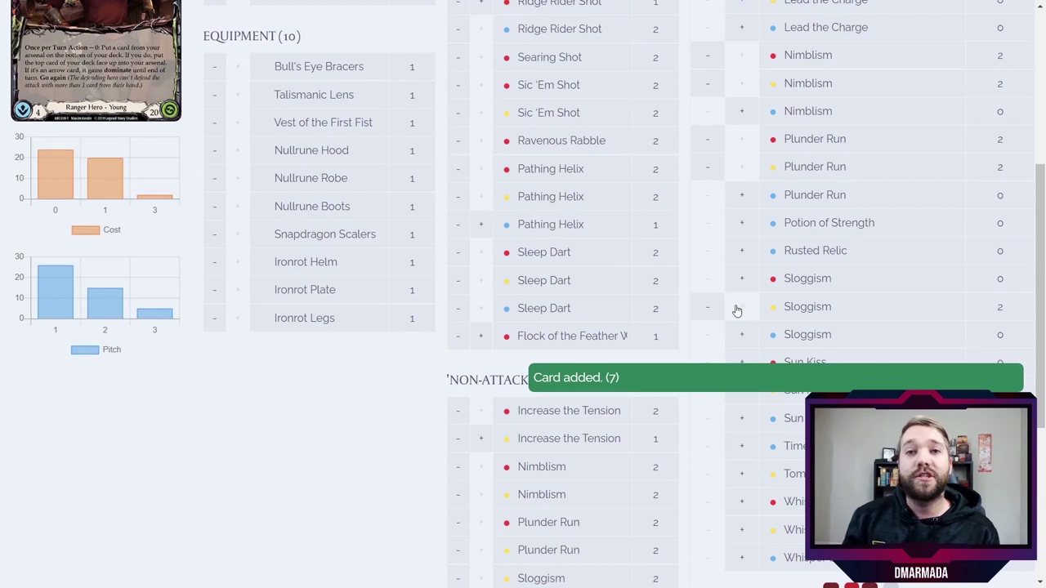
click(707, 307)
click(708, 308)
click(708, 168)
click(707, 169)
click(707, 141)
click(707, 140)
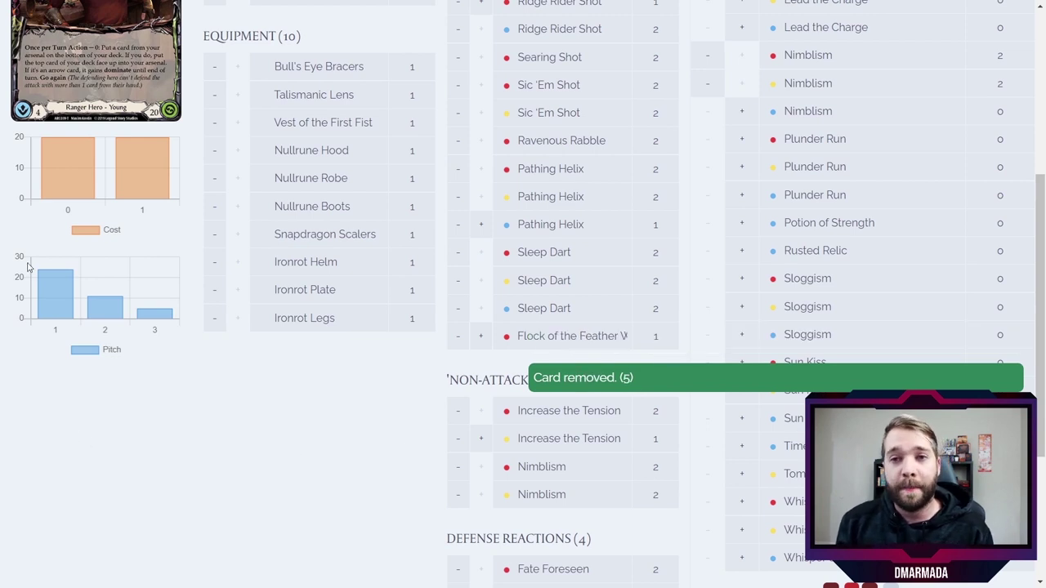
mouse_move(139, 200)
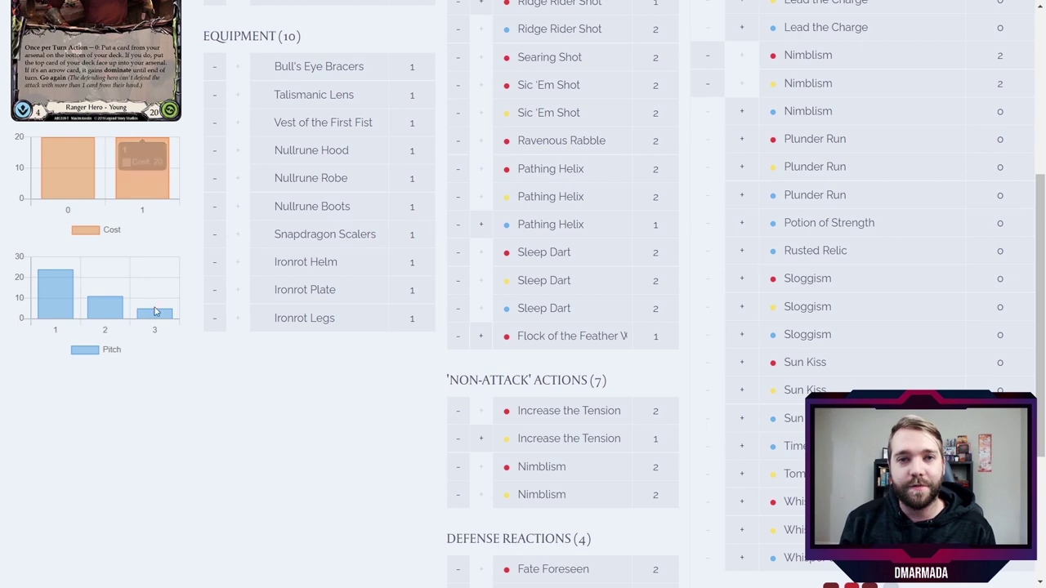
scroll(139, 381, up, 2)
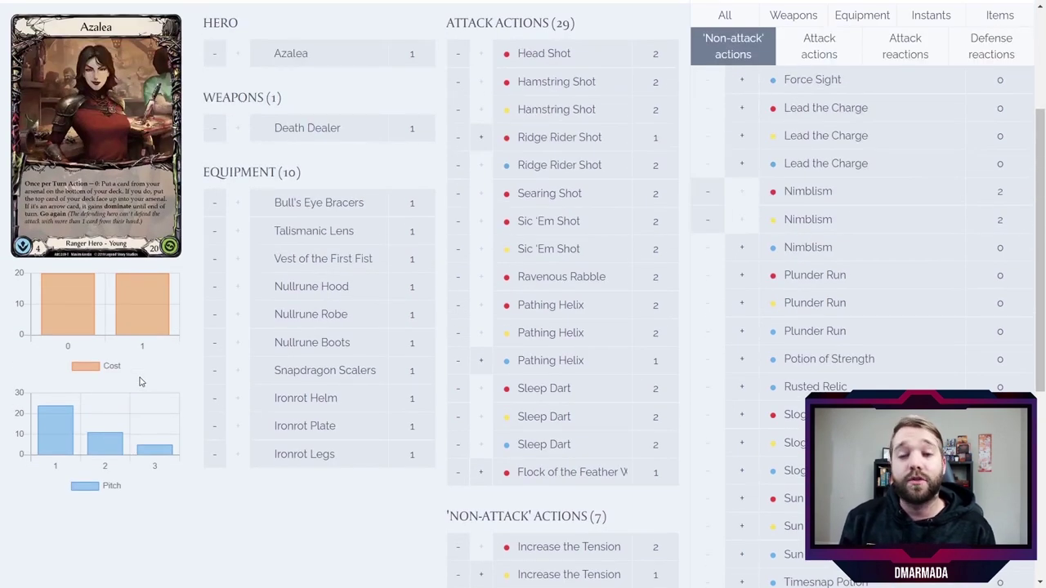
mouse_move(122, 319)
mouse_move(71, 317)
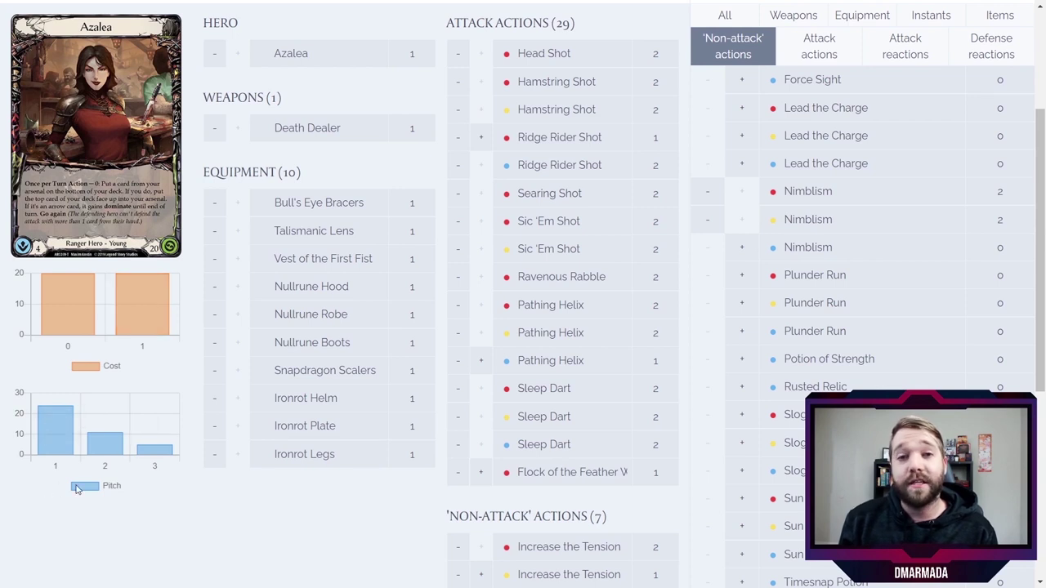
mouse_move(60, 448)
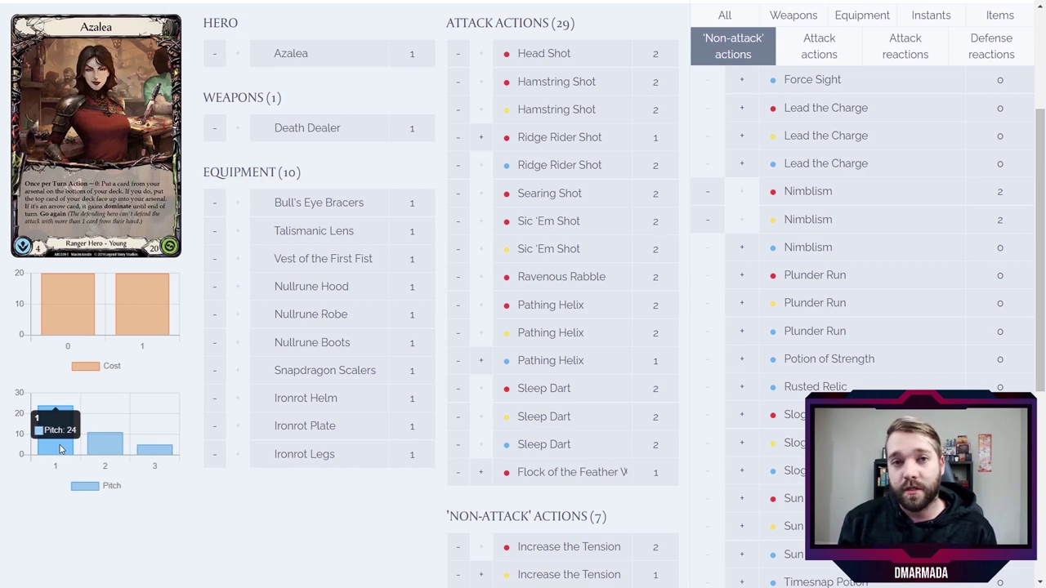
mouse_move(100, 450)
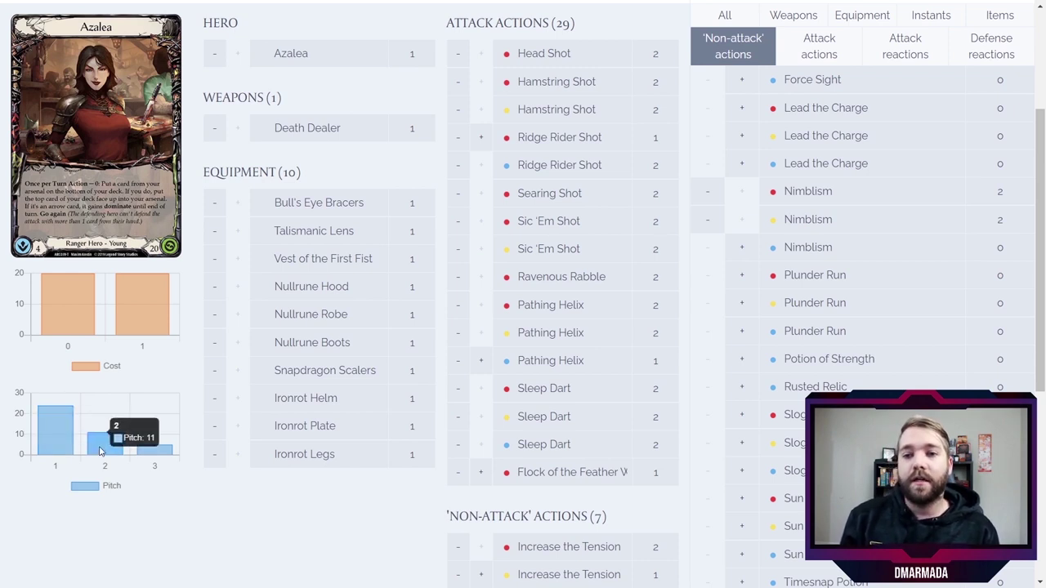
mouse_move(149, 455)
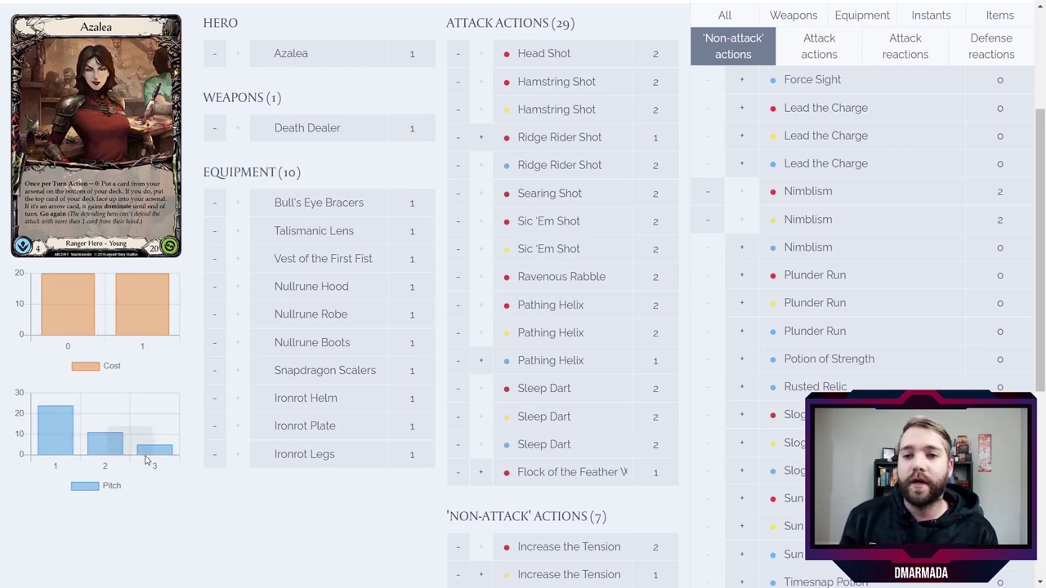
Add two each of blue Sloggism, Rusted Relic and Potion of Strength
click(742, 471)
double_click(738, 388)
click(742, 360)
triple_click(744, 347)
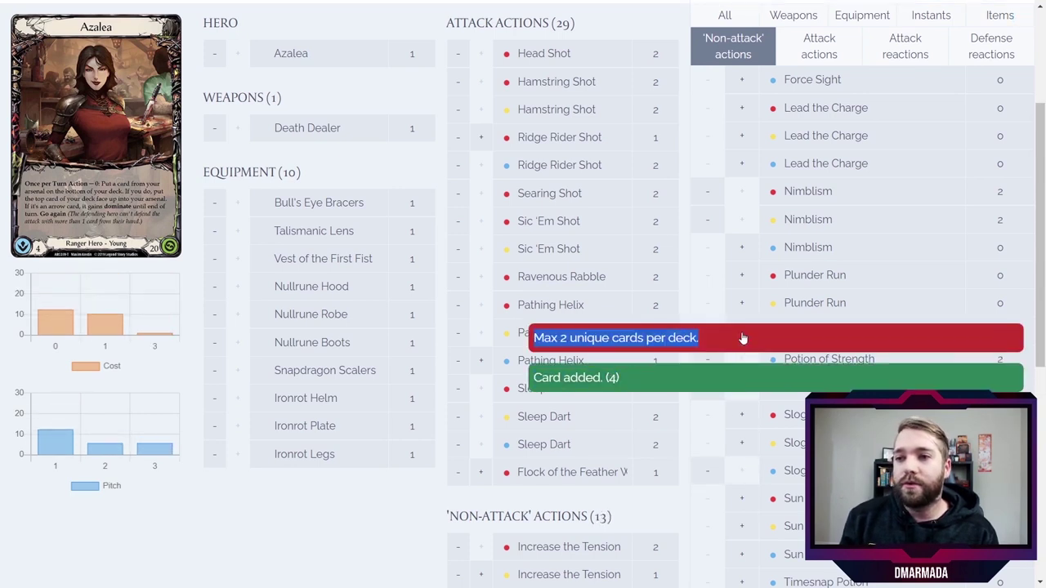
Add two blue Plunder Run and two blue Nimblism, bringing the deck to 62 cards
scroll(738, 334, down, 1)
click(739, 265)
click(739, 265)
click(741, 177)
click(741, 176)
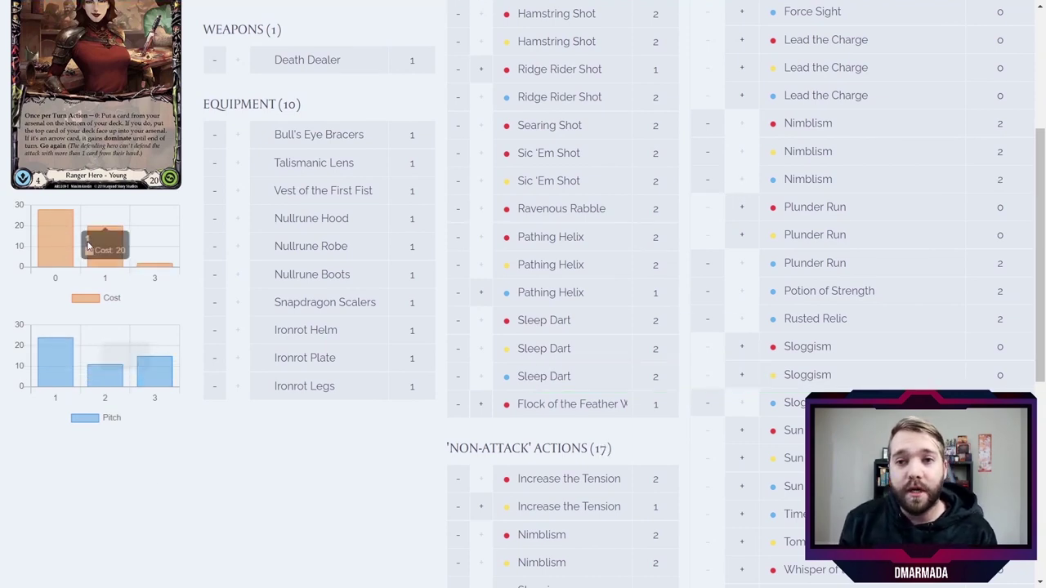
scroll(131, 438, up, 2)
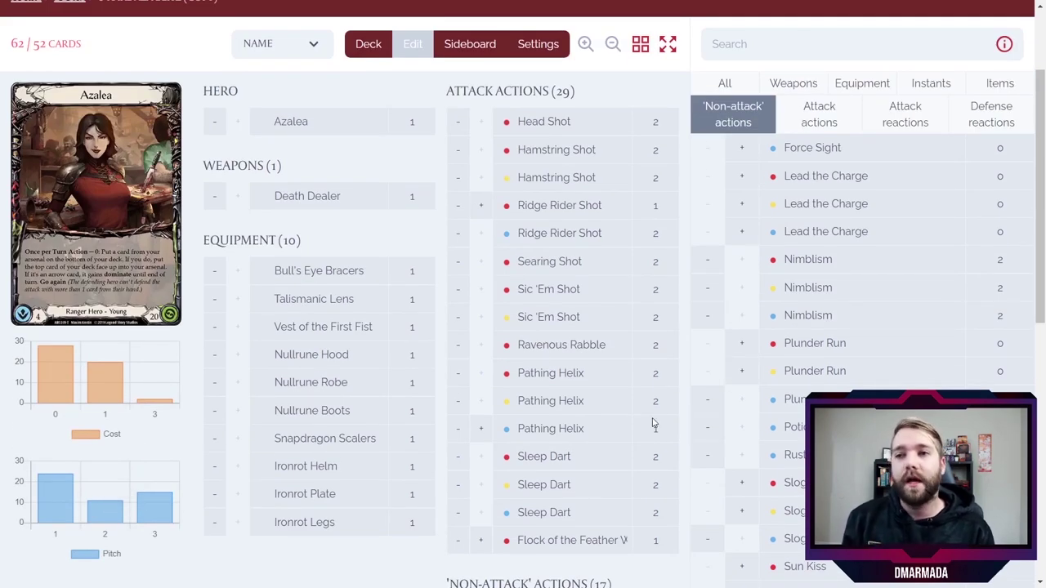
scroll(700, 160, up, 2)
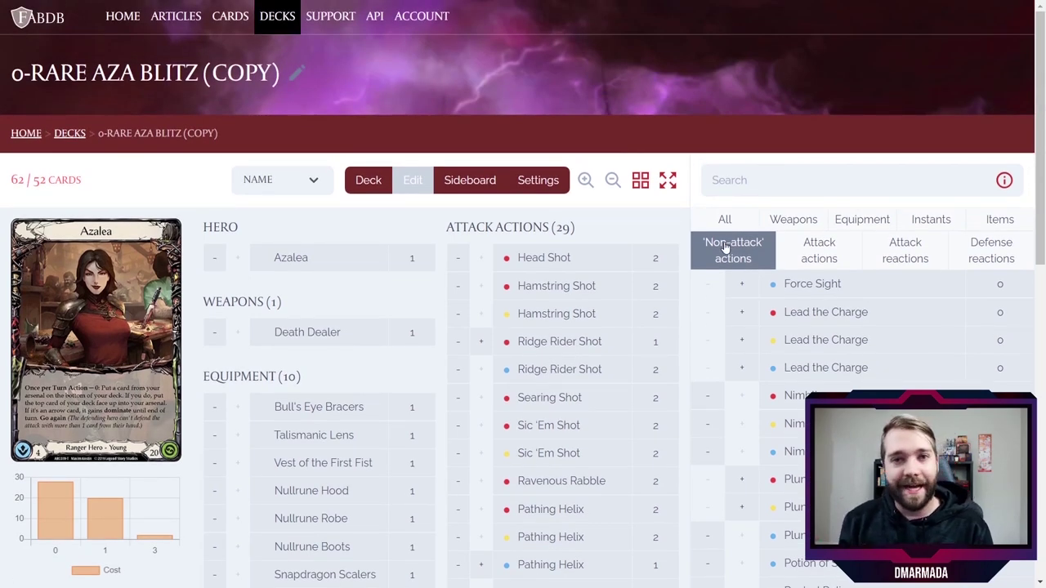
scroll(58, 245, down, 3)
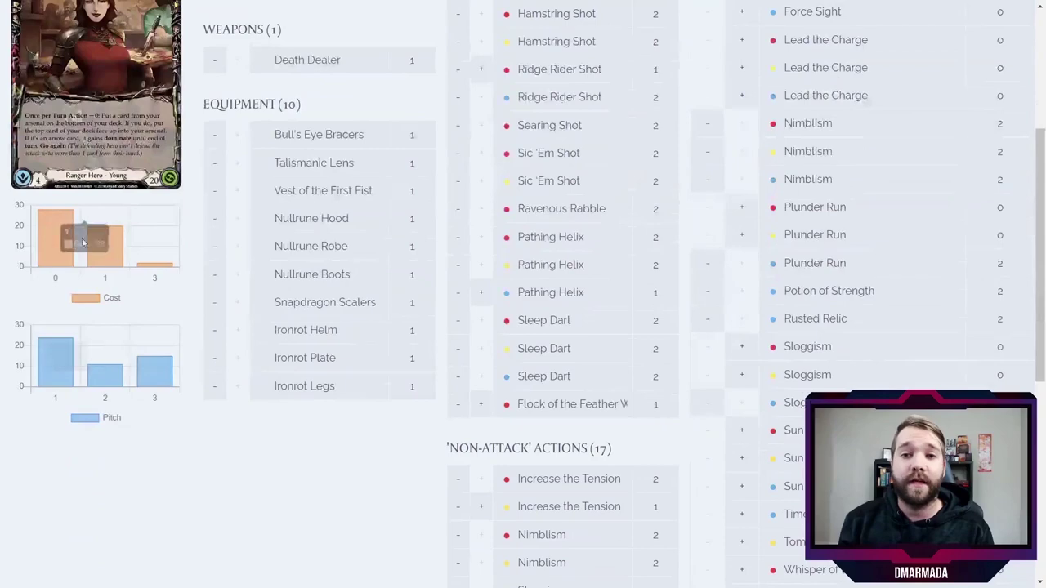
scroll(187, 351, up, 3)
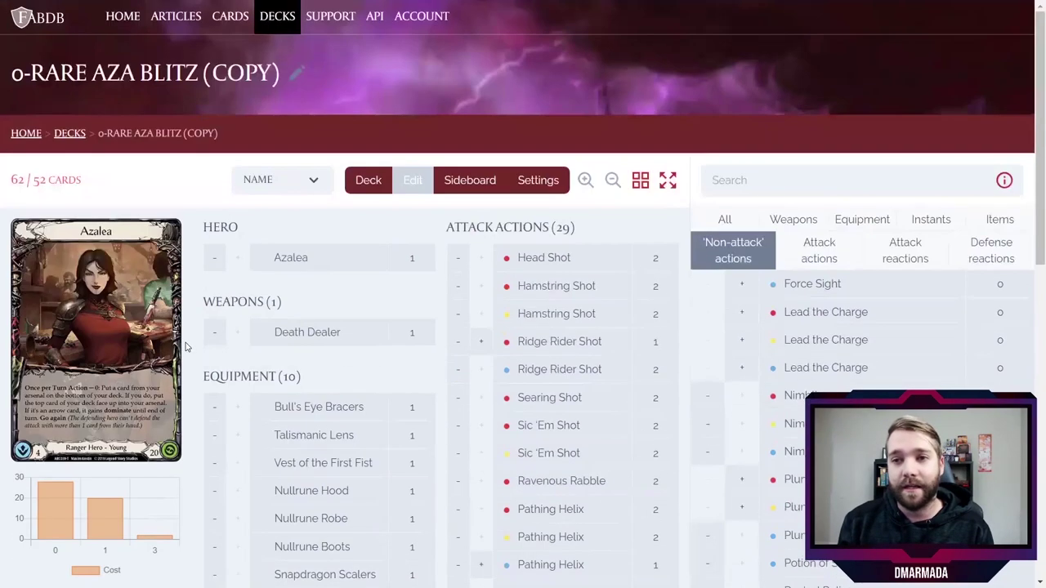
Leave editing and display the deck as card images: 11-card loadout plus 50 others
click(367, 192)
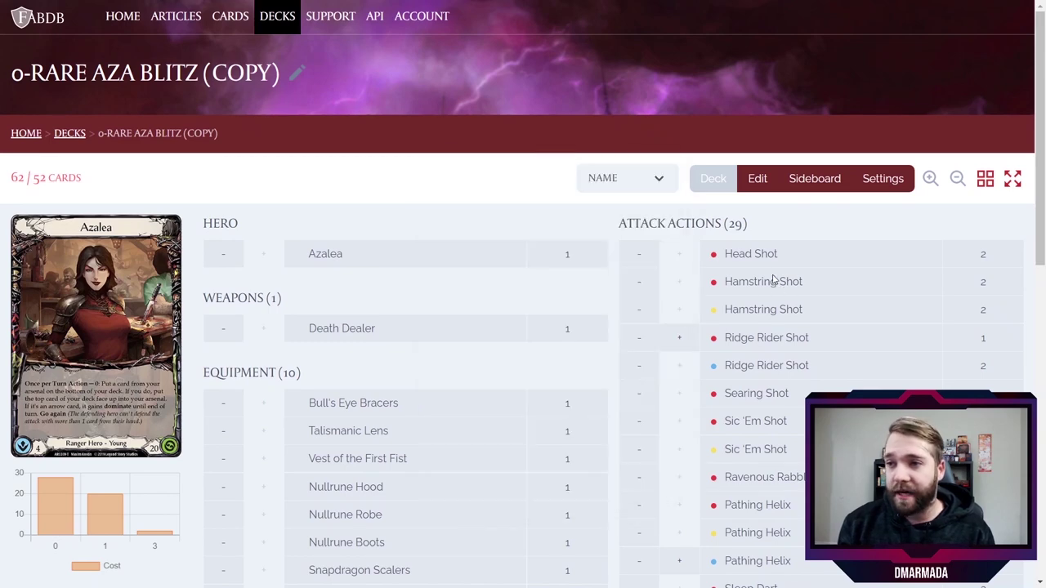
click(984, 180)
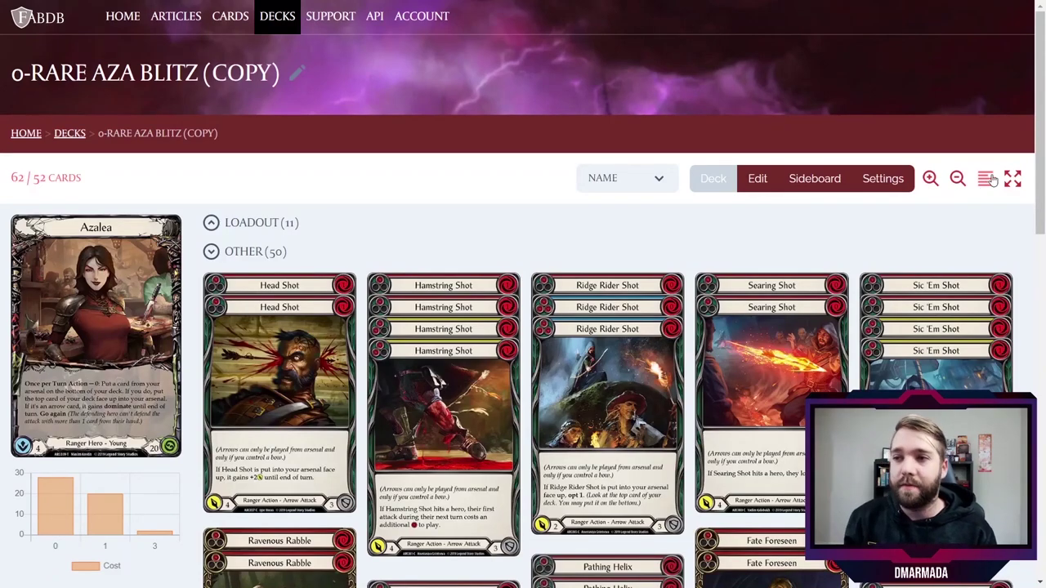
scroll(400, 250, down, 3)
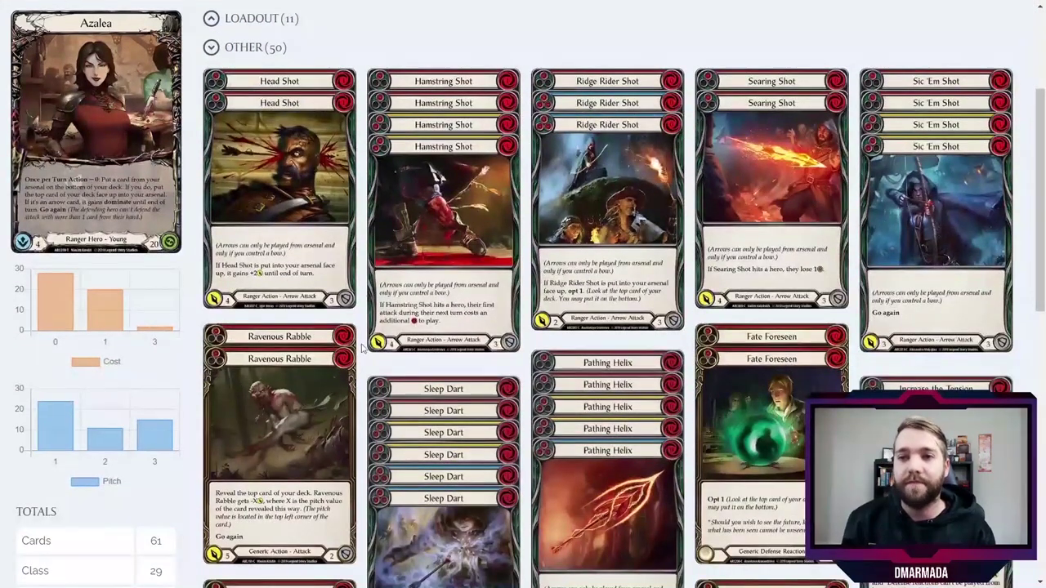
scroll(817, 227, up, 3)
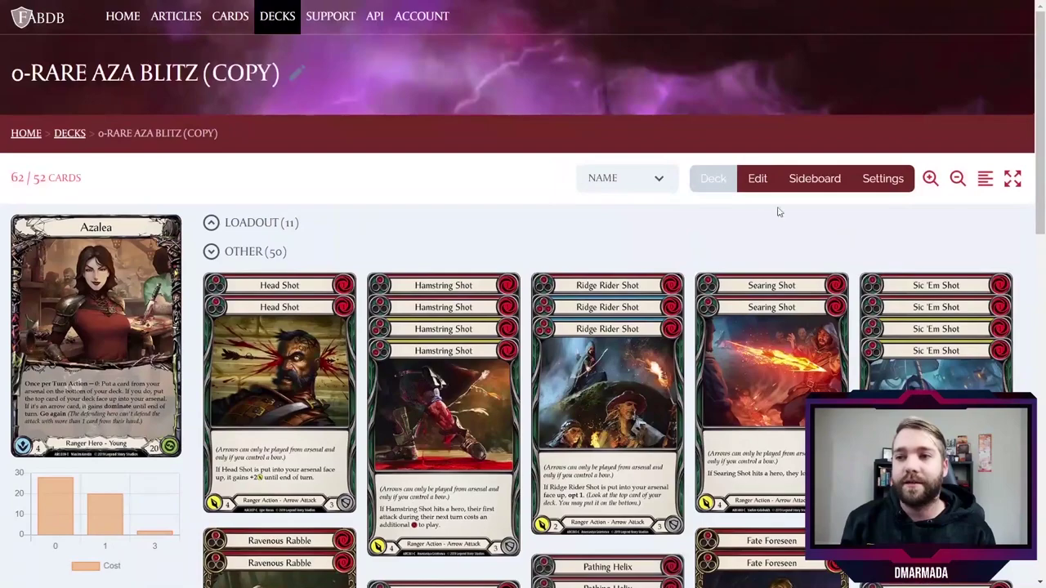
Reopen editing and add two Poison the Tips to the deck
click(753, 180)
scroll(356, 343, down, 3)
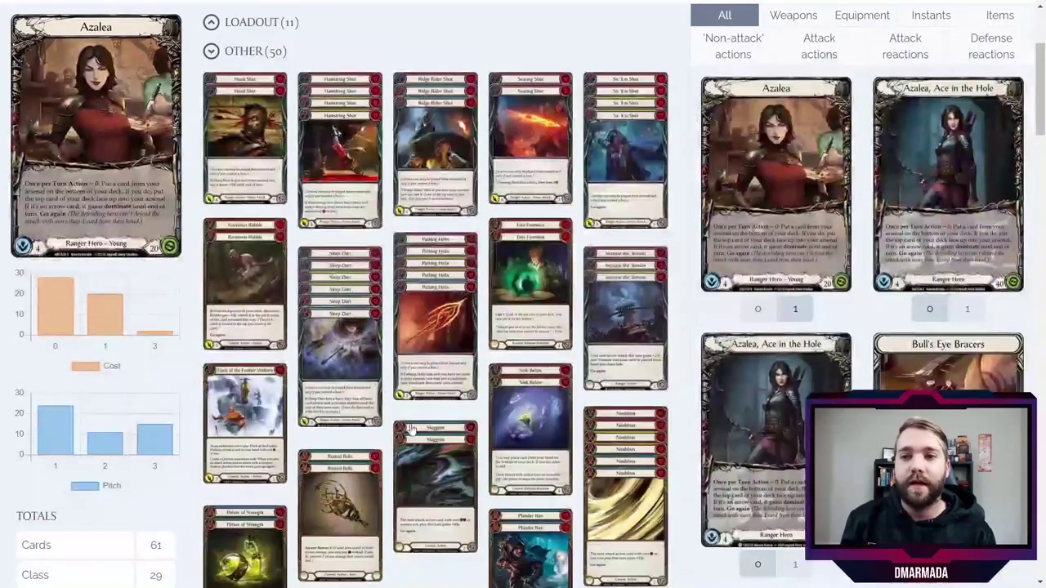
scroll(675, 213, down, 15)
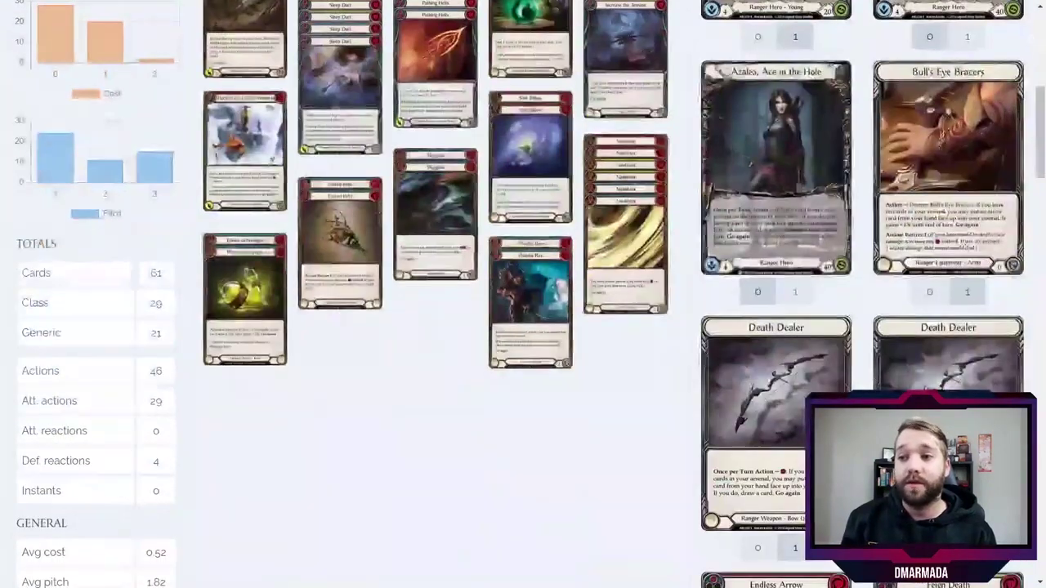
scroll(788, 327, down, 15)
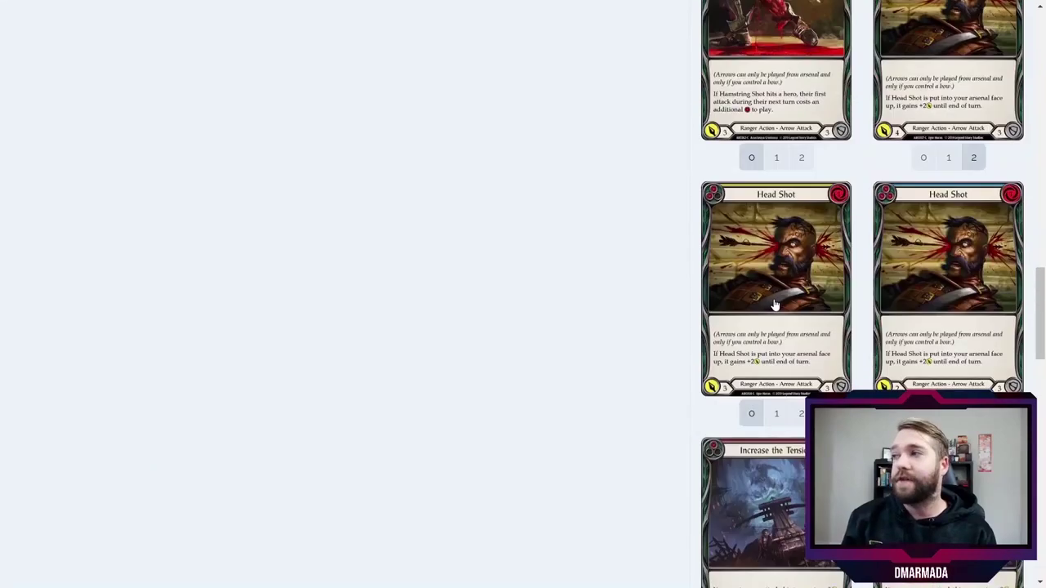
scroll(777, 306, down, 5)
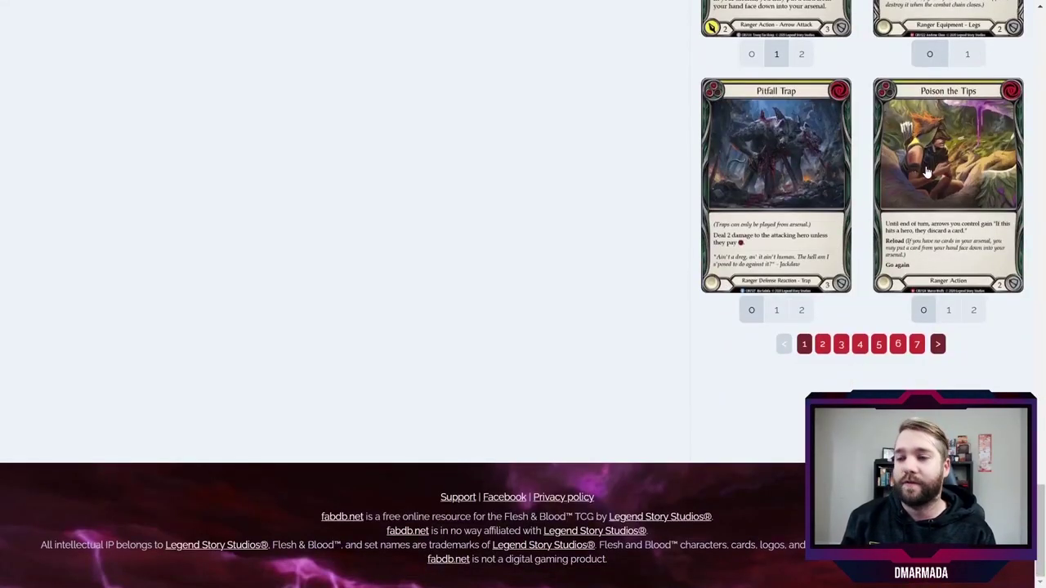
key(2)
scroll(460, 236, up, 20)
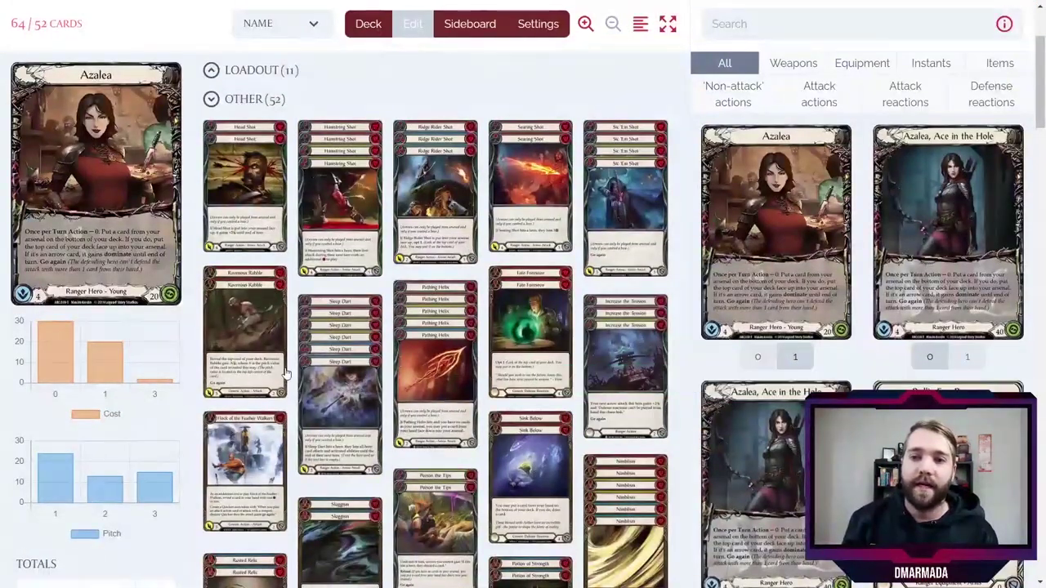
scroll(233, 310, down, 3)
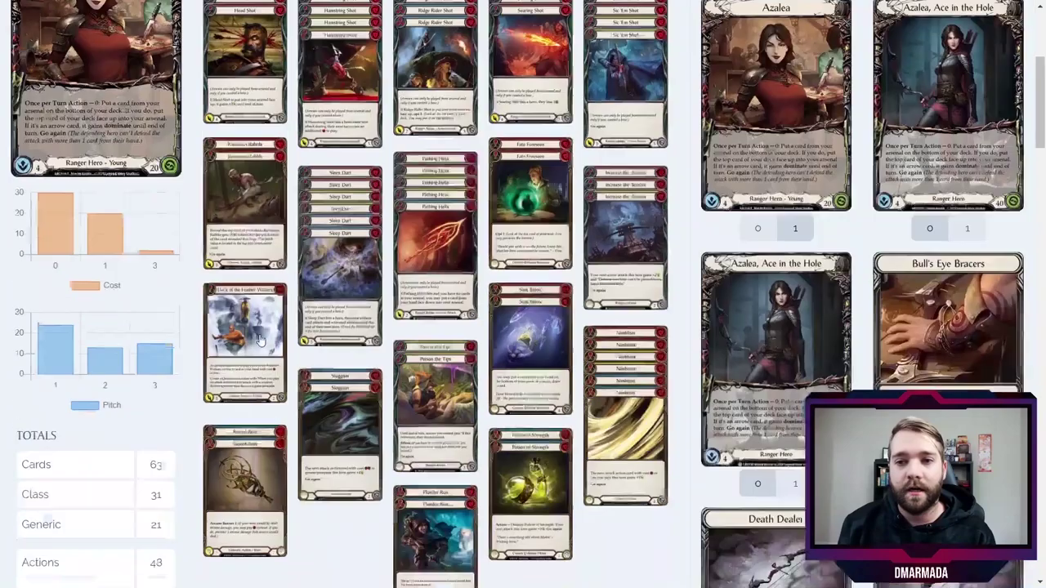
Remove both Sluggon, both Potion of Strength and the Rusted Relic copies
click(329, 318)
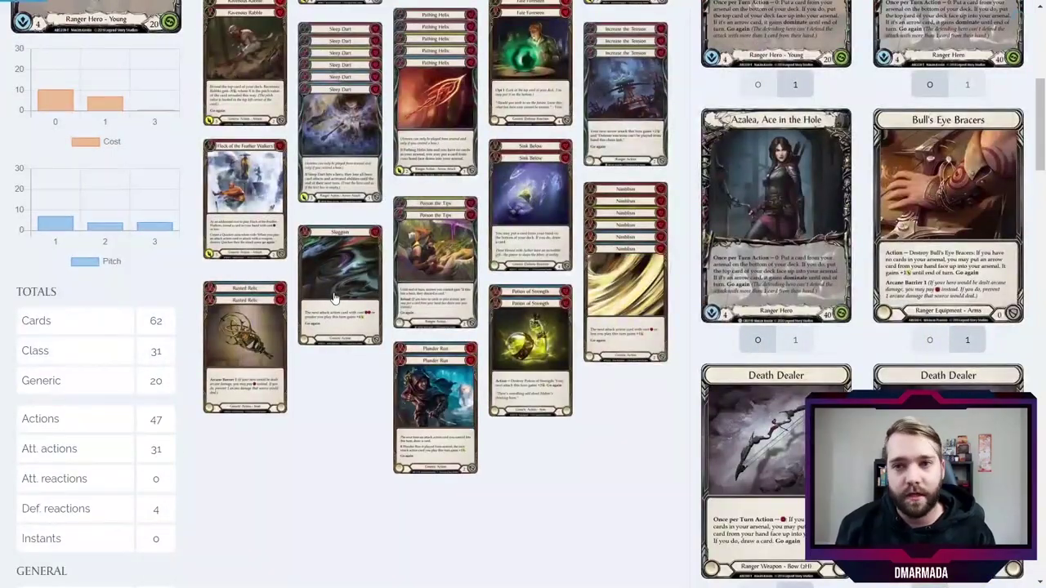
click(330, 319)
click(247, 329)
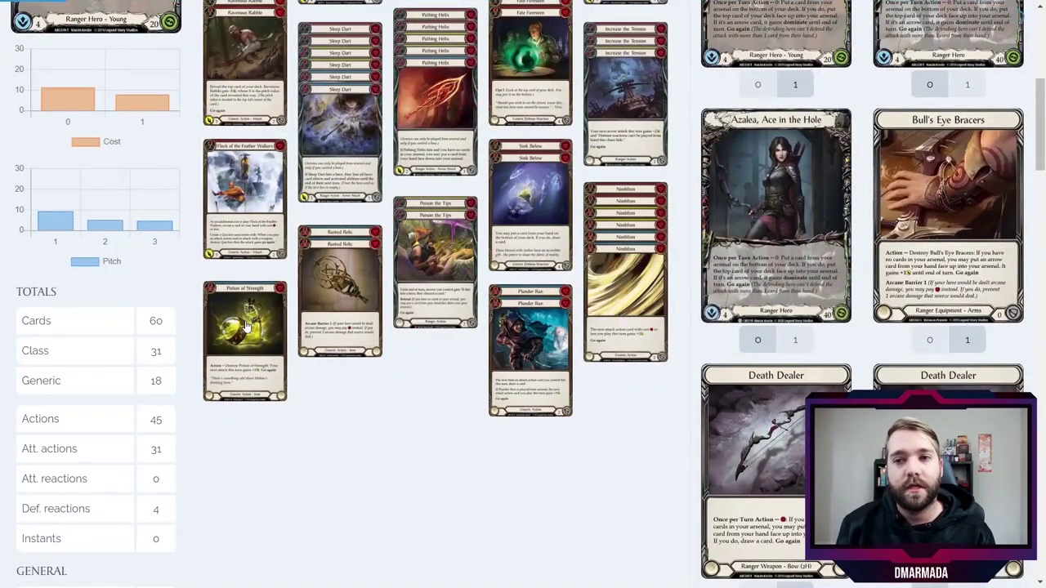
click(247, 329)
click(336, 303)
click(337, 302)
Remove two Sleep Darts, leaving 56 cards, and expand the deck view full screen
scroll(502, 401, up, 2)
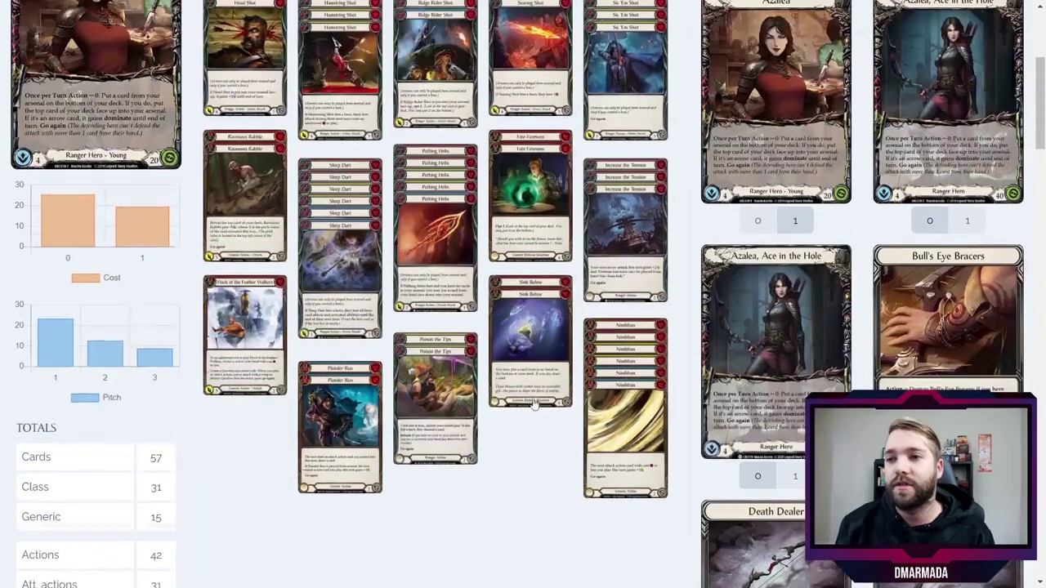
scroll(627, 437, up, 2)
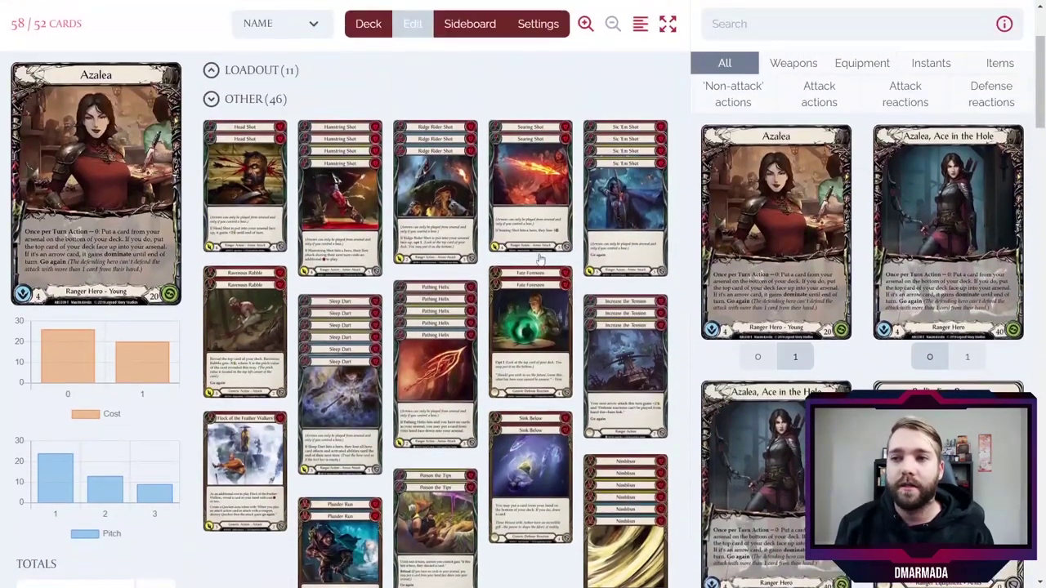
click(345, 384)
click(345, 384)
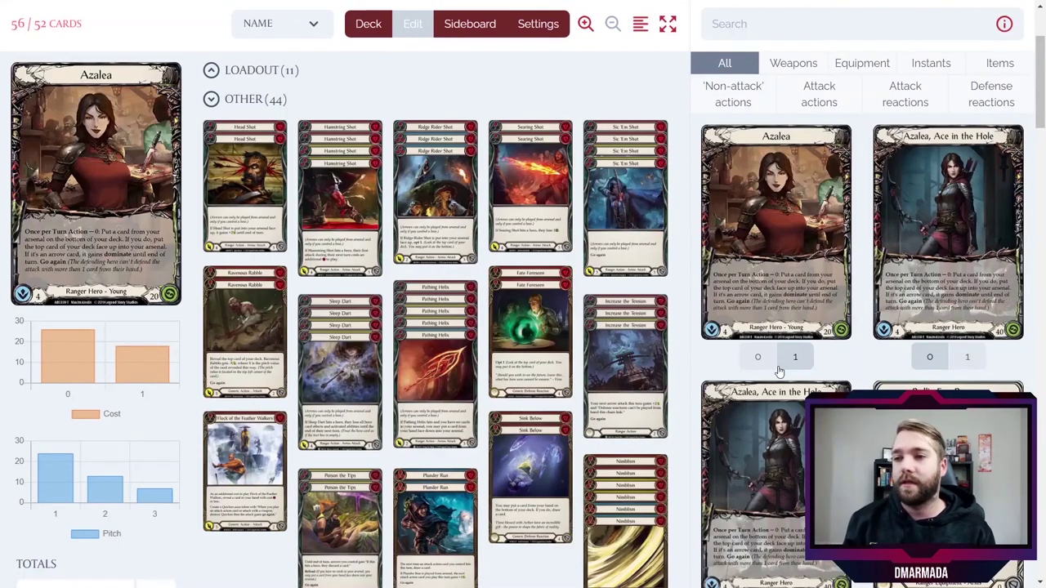
scroll(782, 373, down, 8)
scroll(820, 290, up, 10)
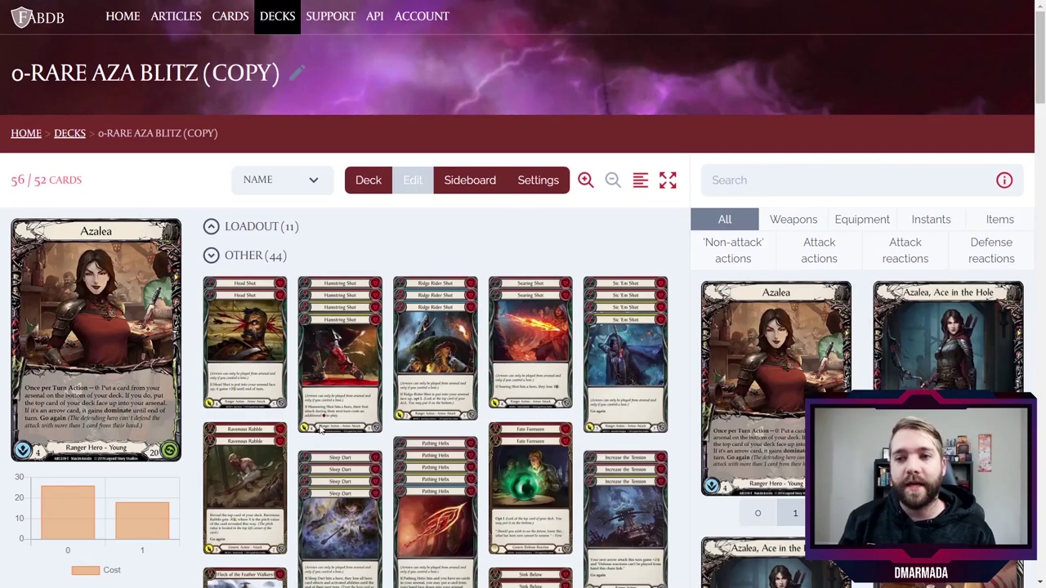
scroll(553, 386, down, 15)
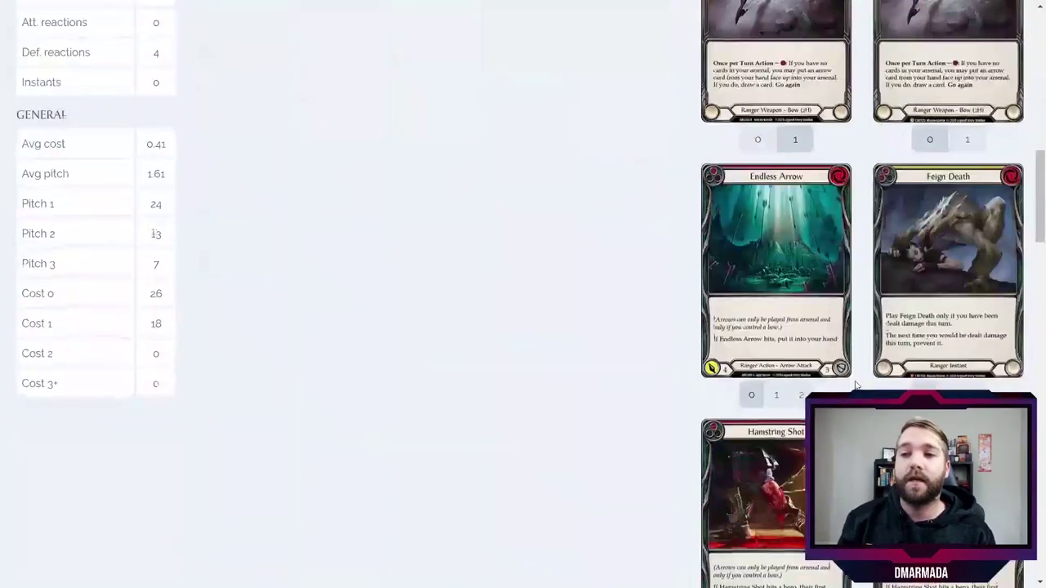
scroll(682, 286, up, 15)
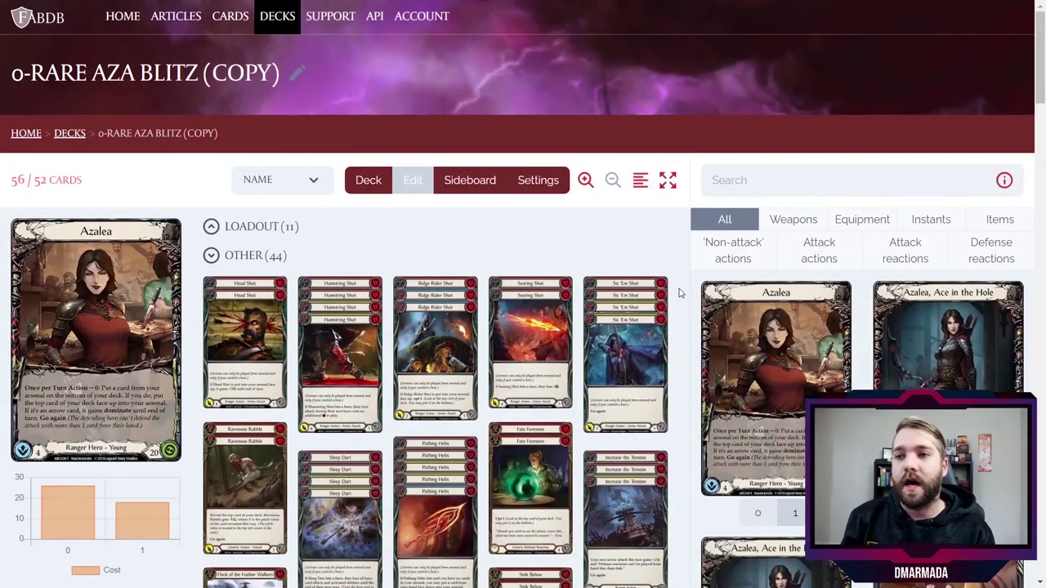
click(668, 181)
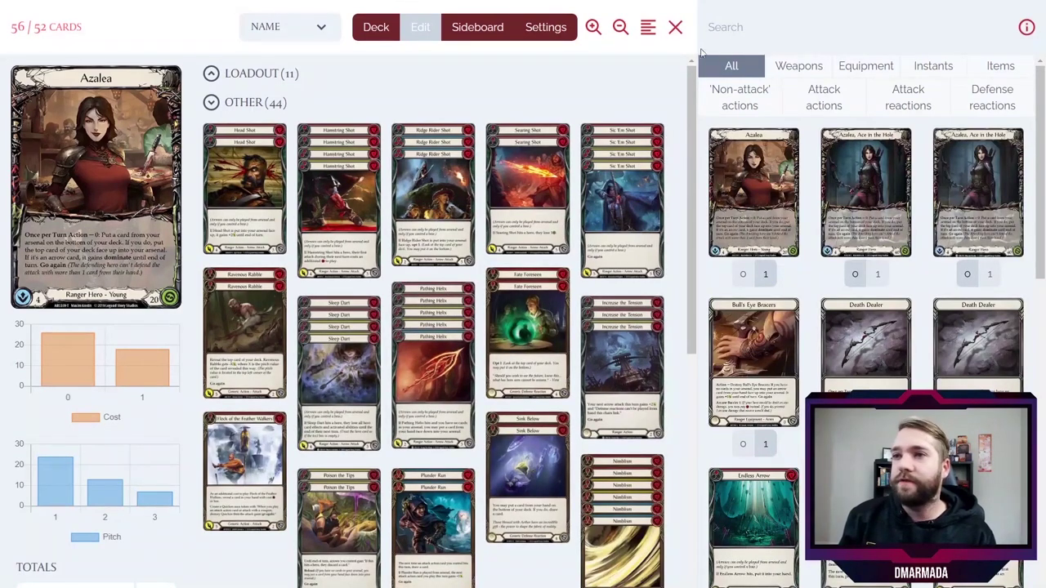
Exit the full-screen view and try enlarging and shrinking the deck's card images
click(675, 27)
click(586, 180)
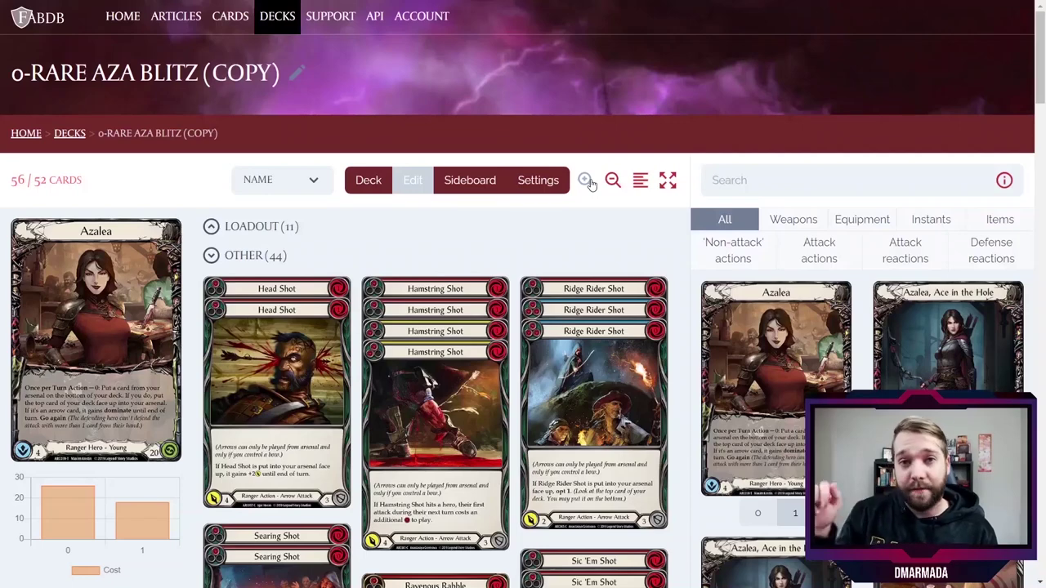
scroll(543, 253, down, 2)
scroll(540, 262, down, 1)
scroll(539, 261, up, 2)
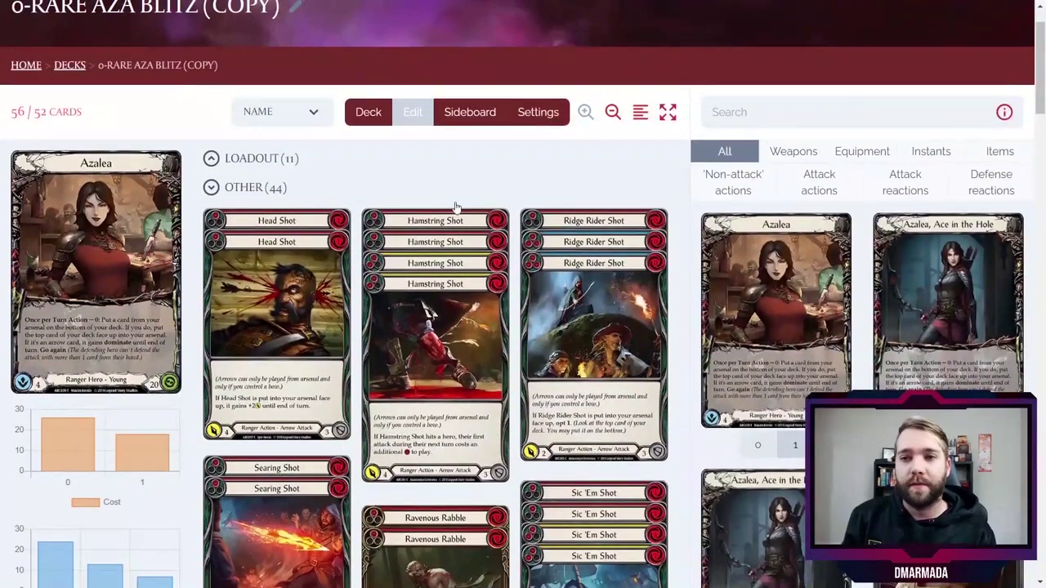
click(613, 112)
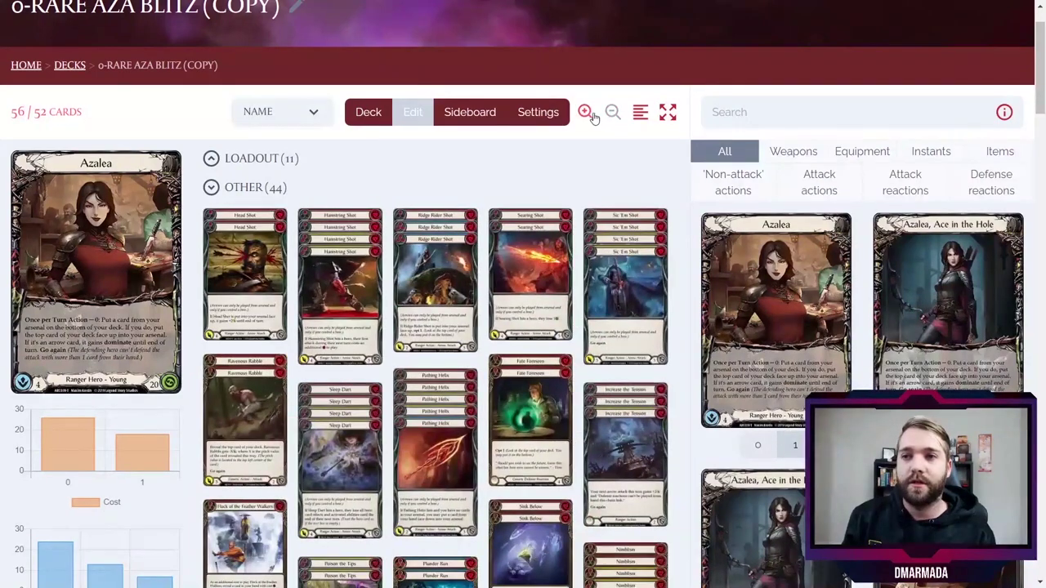
click(591, 114)
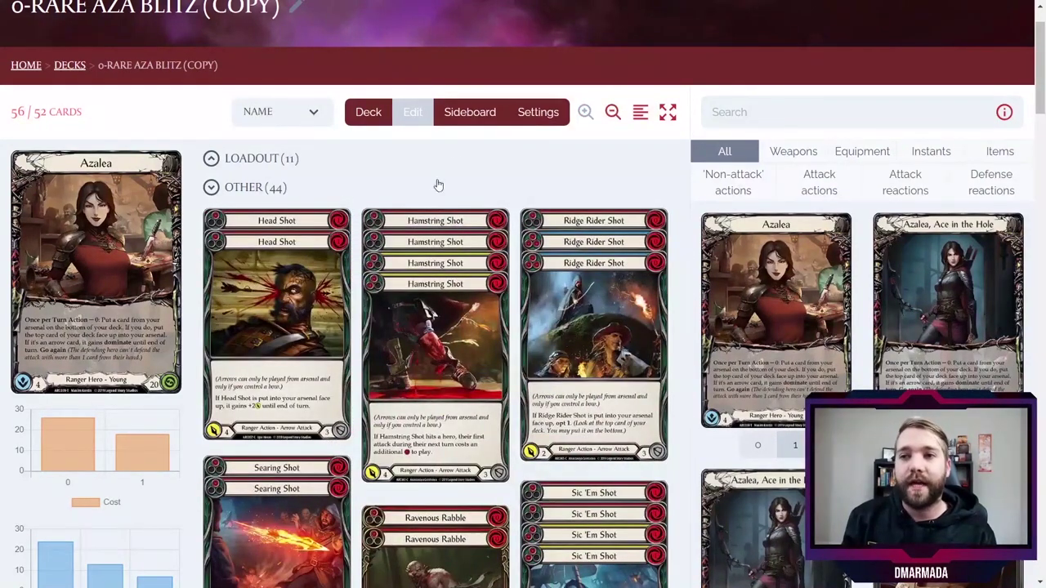
Show the empty sideboard and shrink card images back to five columns
click(470, 115)
scroll(348, 267, down, 5)
scroll(348, 268, up, 5)
click(958, 178)
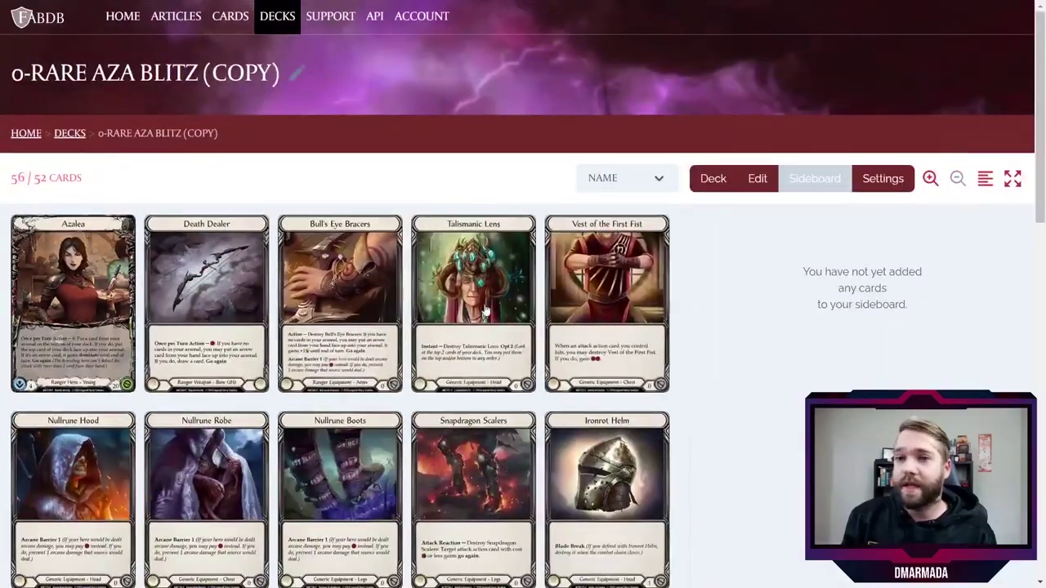
Open the settings page of the 0-RARE AZA BLITZ (COPY) deck
scroll(506, 313, down, 10)
scroll(317, 362, up, 10)
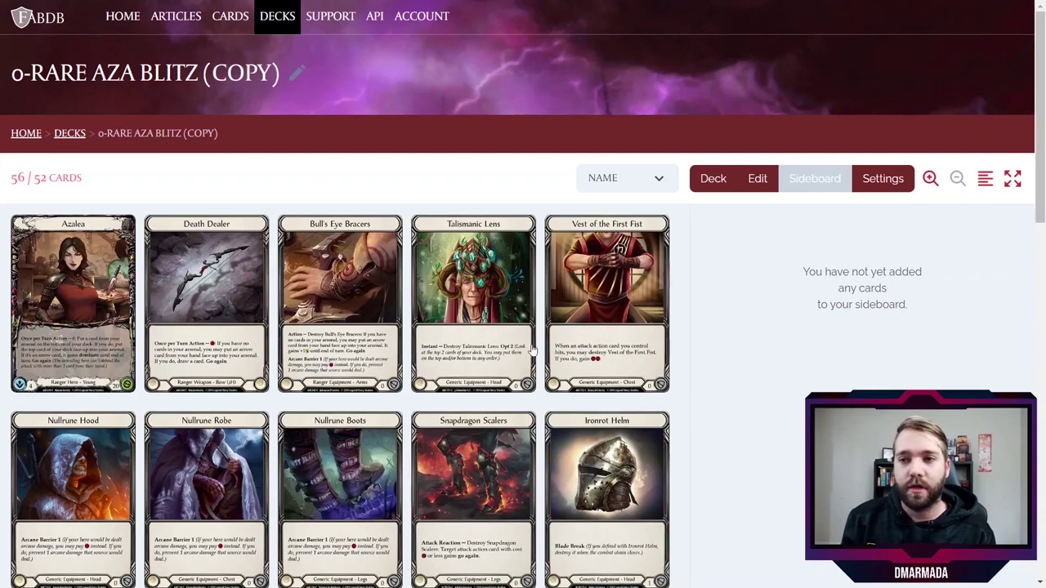
click(883, 178)
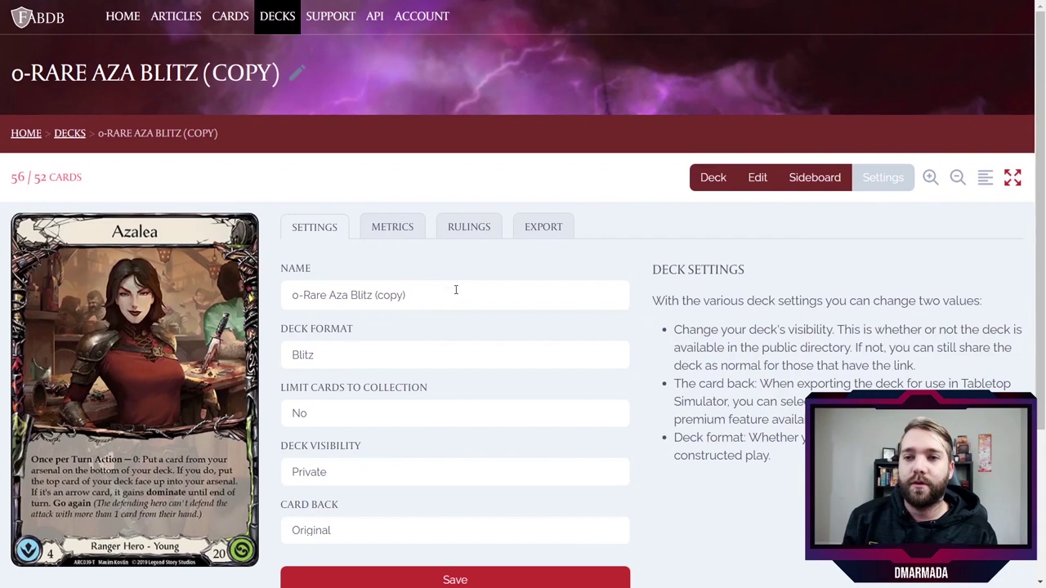
Rename the copied deck to 'DMArmada's bad deck'
drag(450, 286, 39, 298)
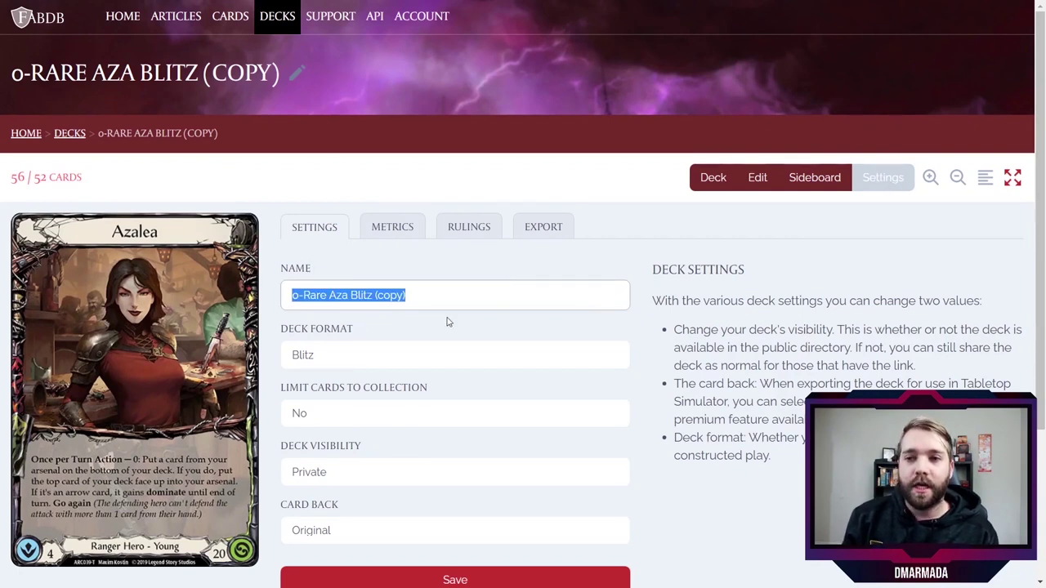
text(DM)
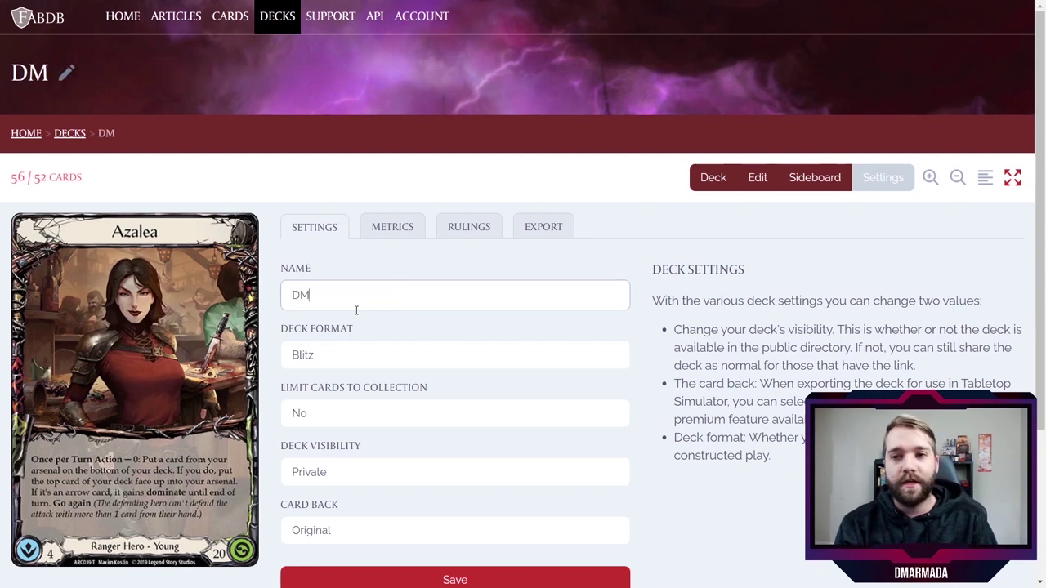
text(Armada's b)
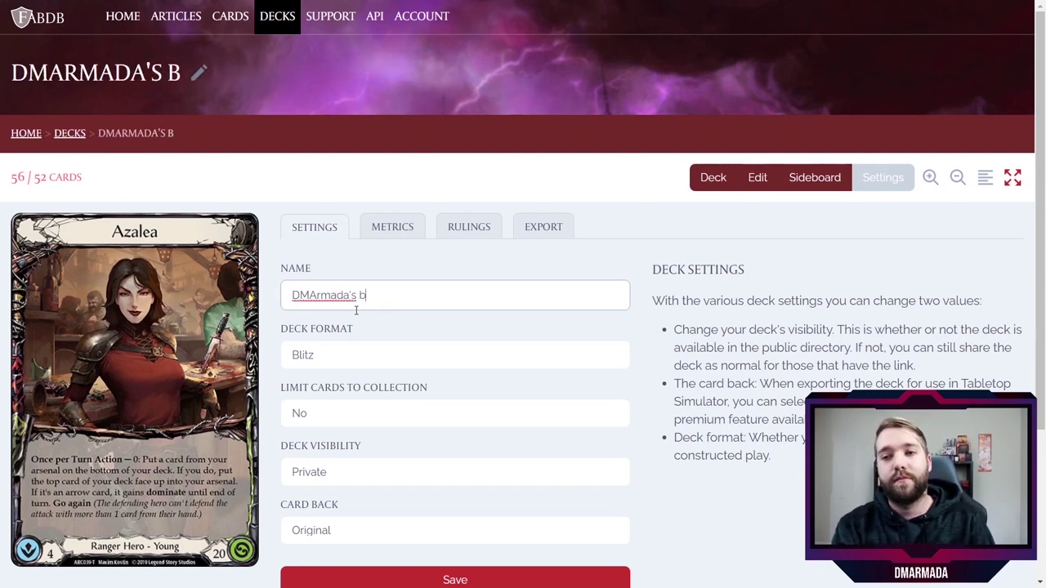
text(ad deck)
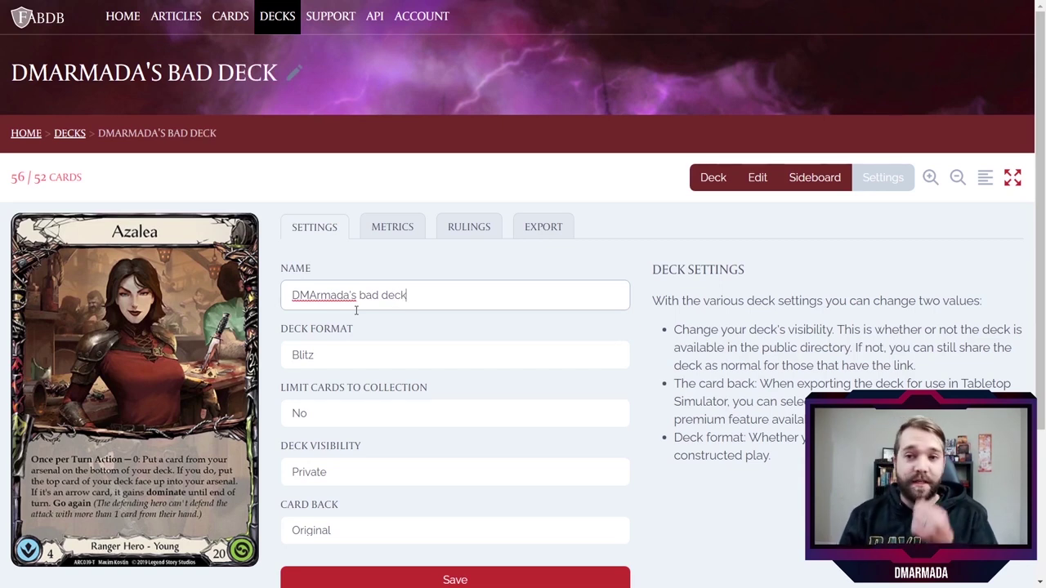
Change the deck format from Blitz to Open
click(311, 356)
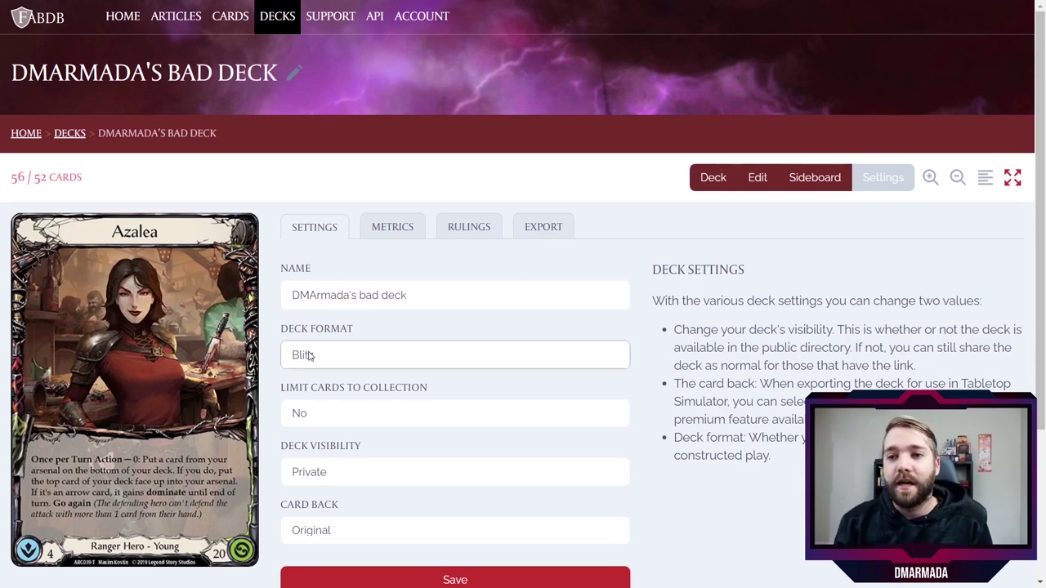
click(308, 422)
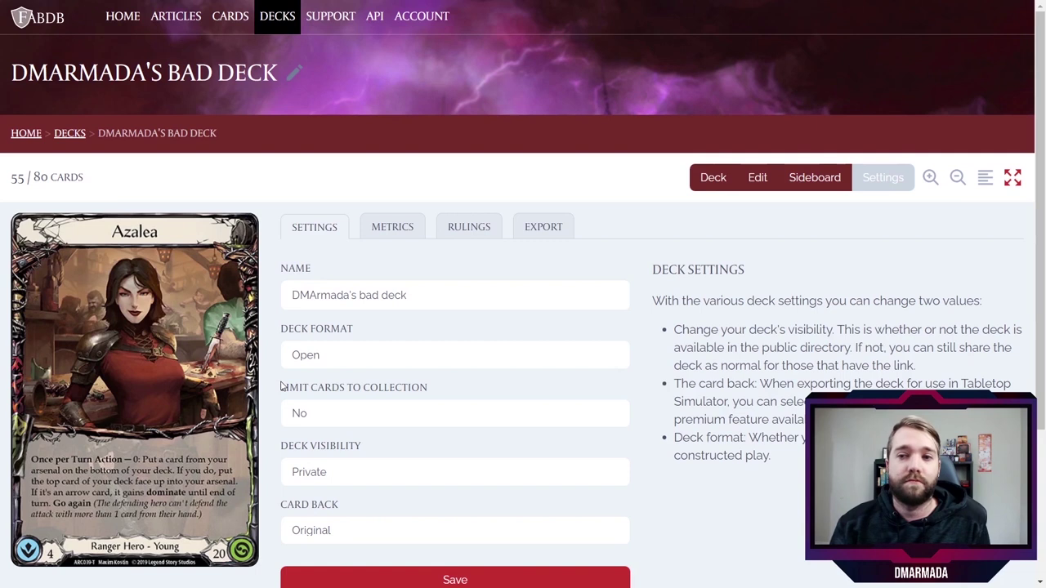
click(299, 414)
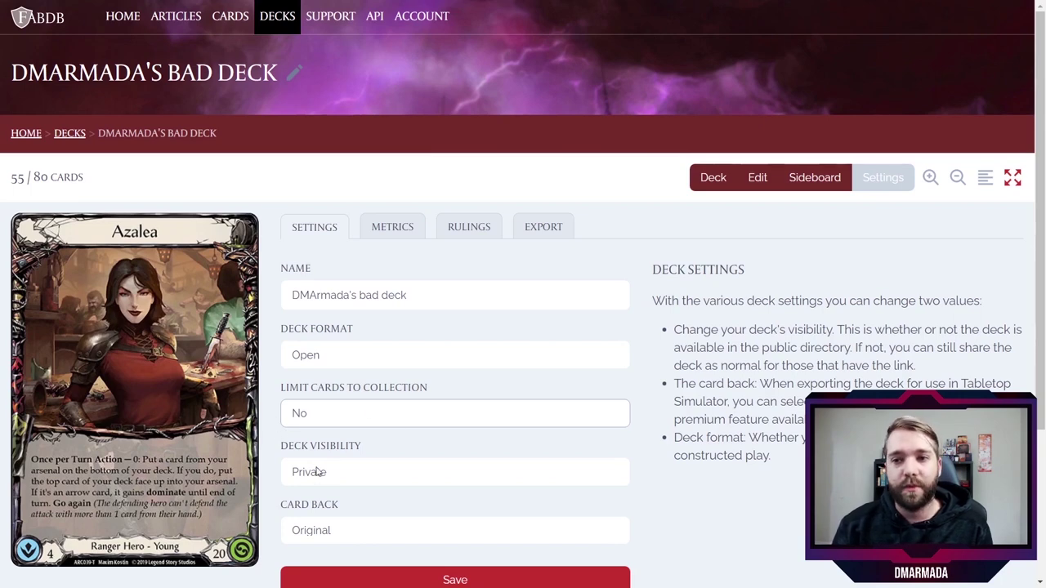
scroll(315, 470, down, 3)
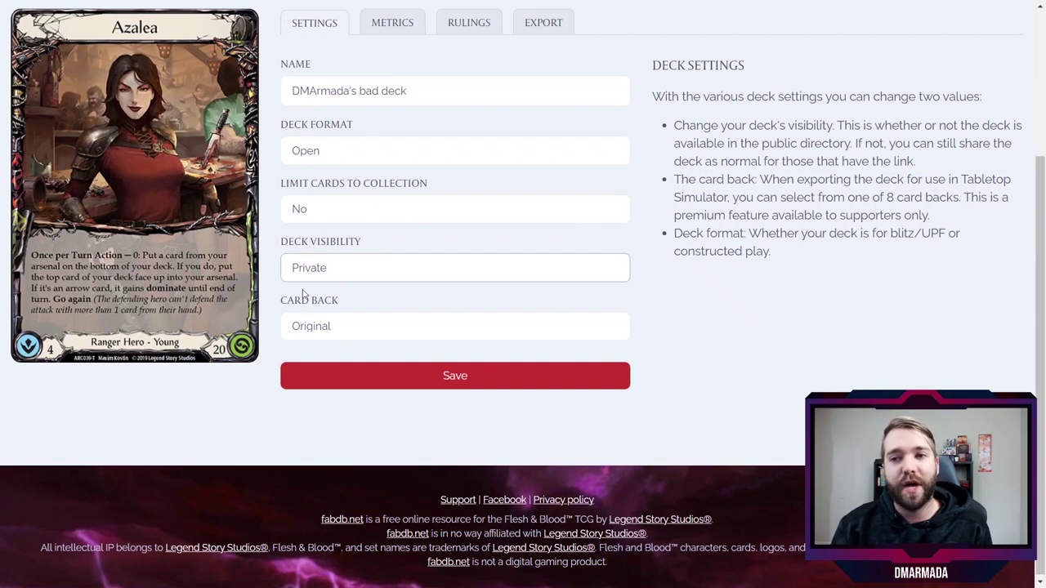
Keep the visibility Private and the card back Original, and save the deck settings
click(298, 311)
click(310, 291)
click(295, 334)
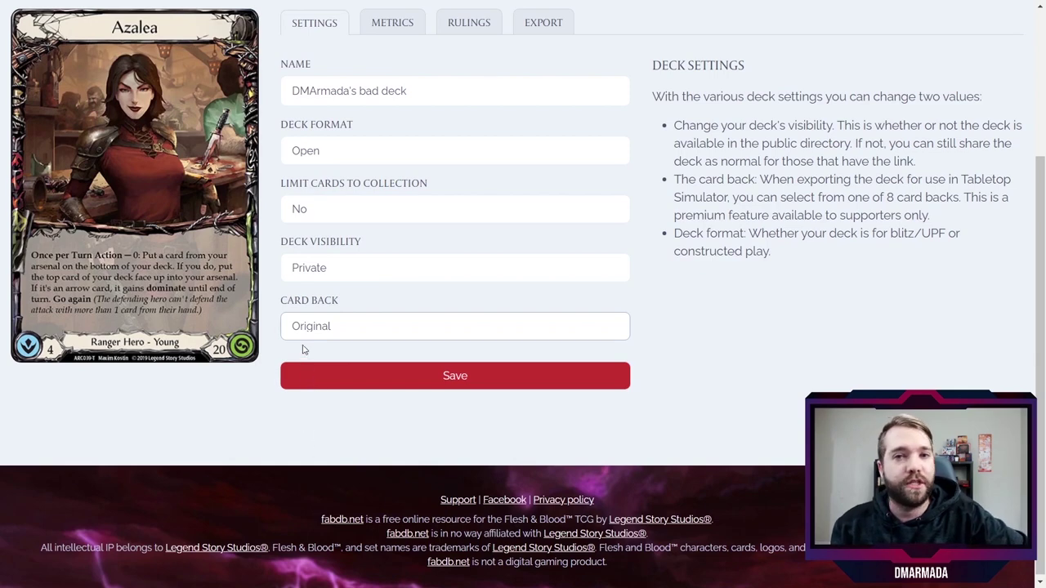
click(205, 441)
scroll(311, 426, up, 3)
scroll(315, 423, down, 3)
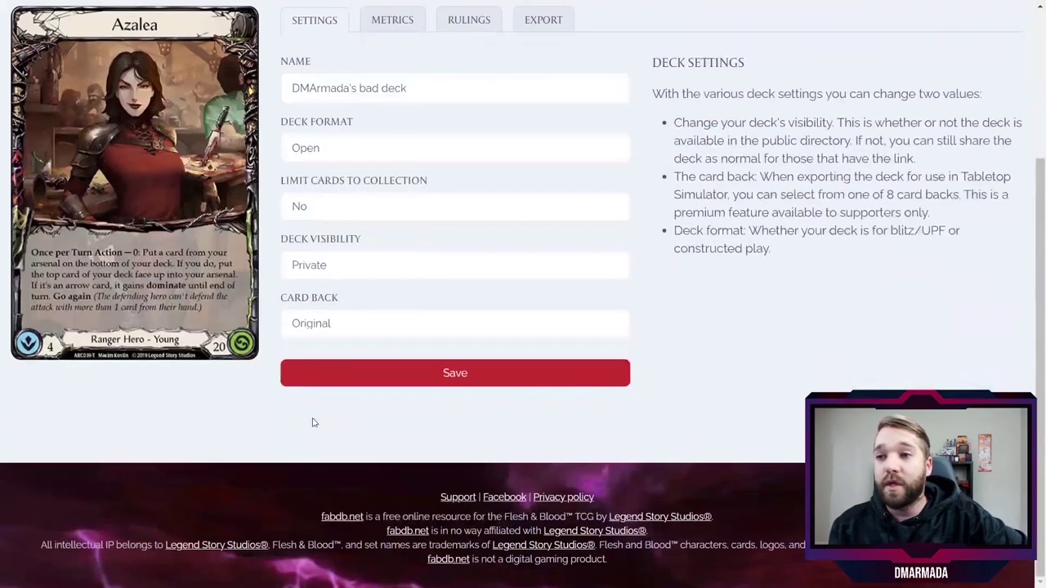
click(344, 382)
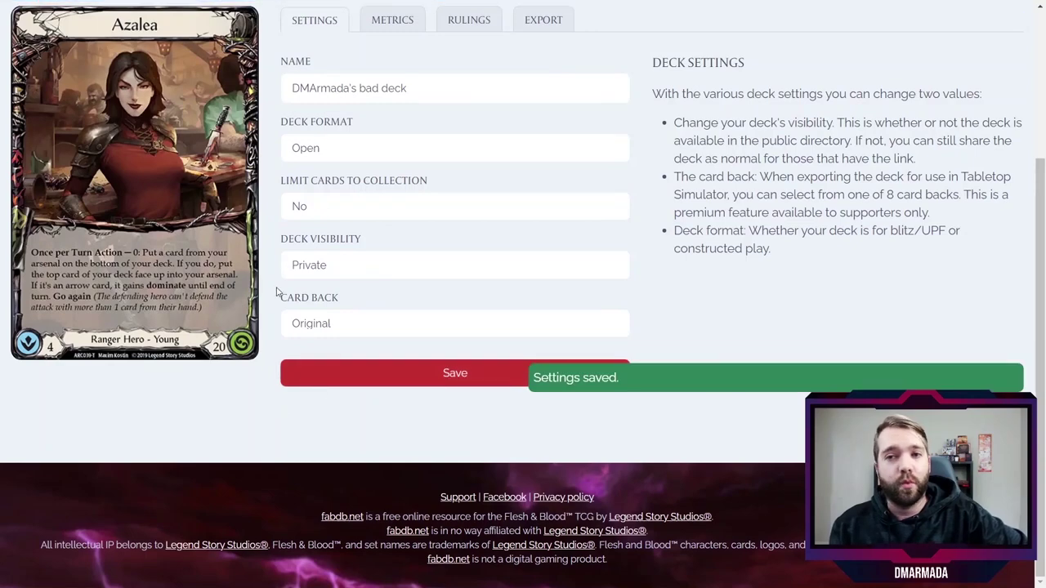
scroll(275, 294, up, 3)
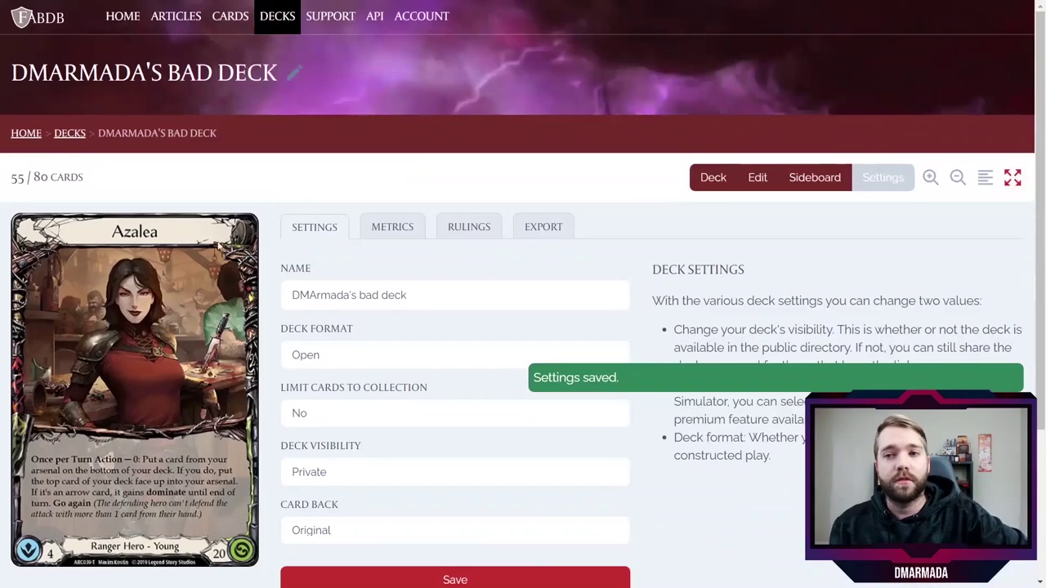
Show the deck metrics and check the totals: 55 cards, 29 Class, 15 Generic, 29 attack actions
click(390, 240)
scroll(360, 252, down, 1)
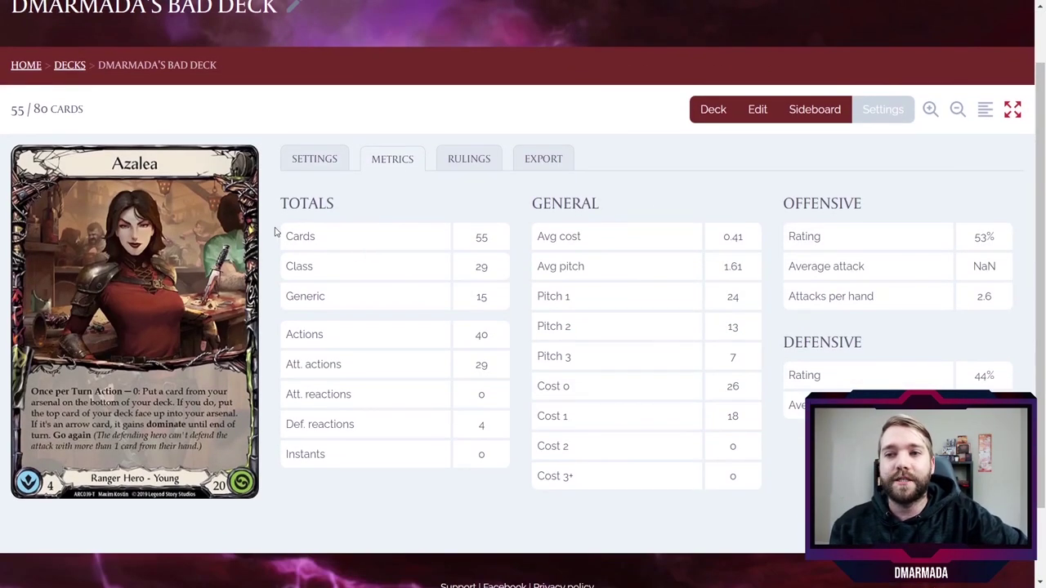
drag(276, 210, 346, 229)
drag(783, 202, 805, 406)
click(805, 406)
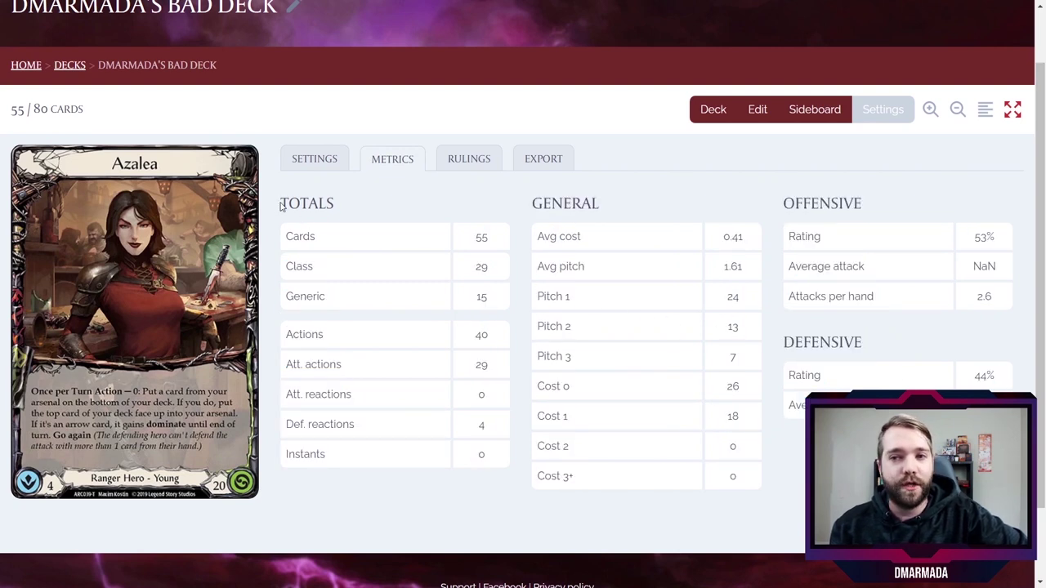
double_click(479, 238)
double_click(476, 269)
click(483, 298)
double_click(481, 298)
double_click(481, 364)
drag(499, 369, 444, 431)
click(444, 431)
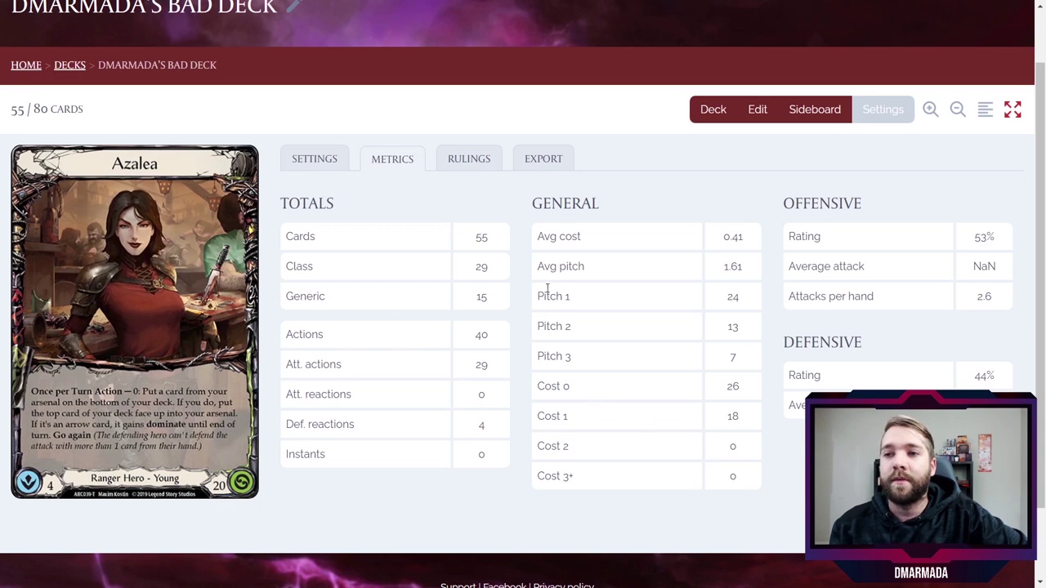
Review the General table's average cost and pitch, and the 44% defensive rating
drag(535, 229, 654, 507)
click(654, 508)
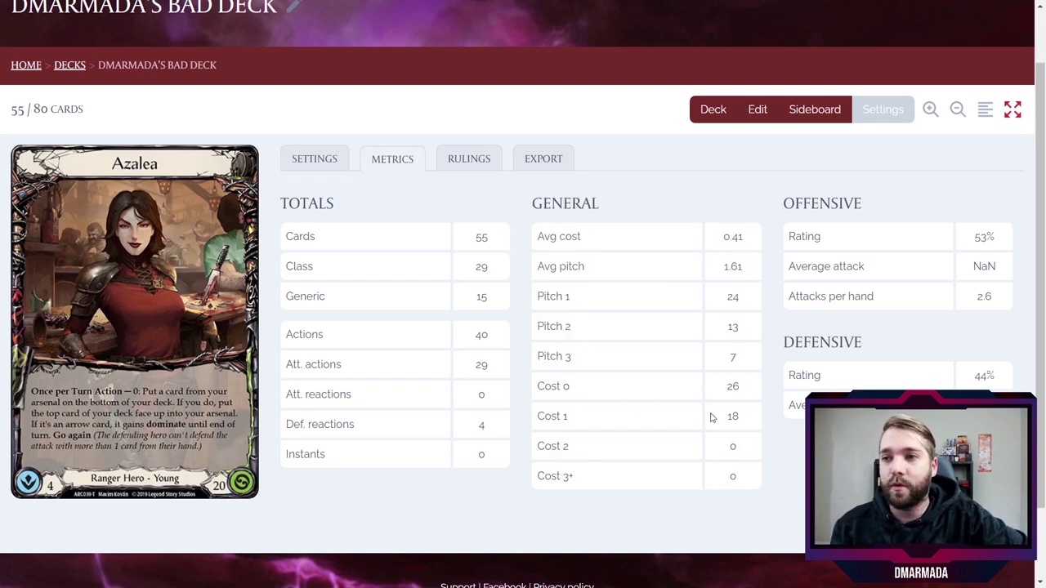
drag(726, 244, 746, 272)
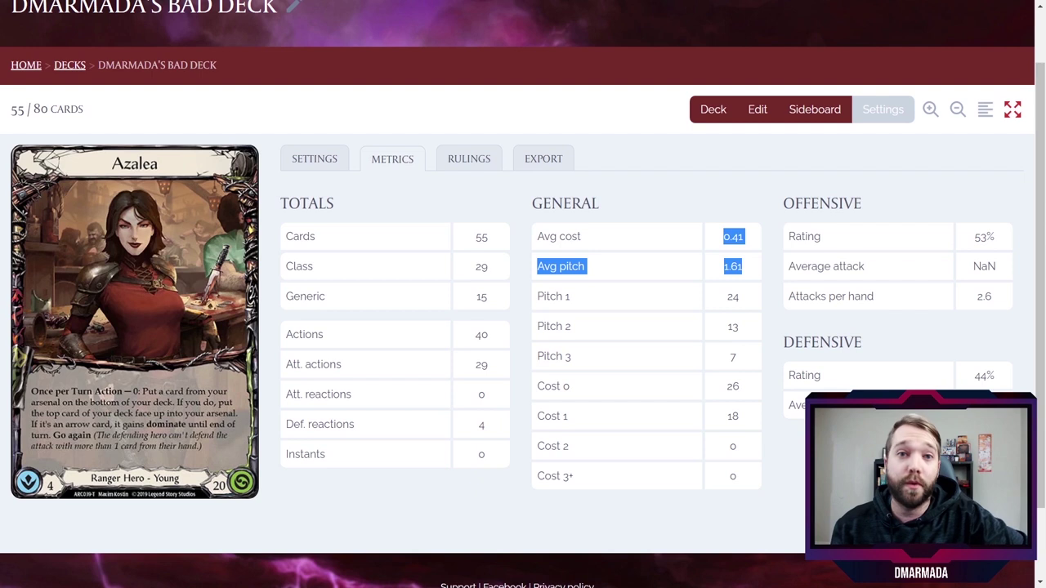
click(745, 271)
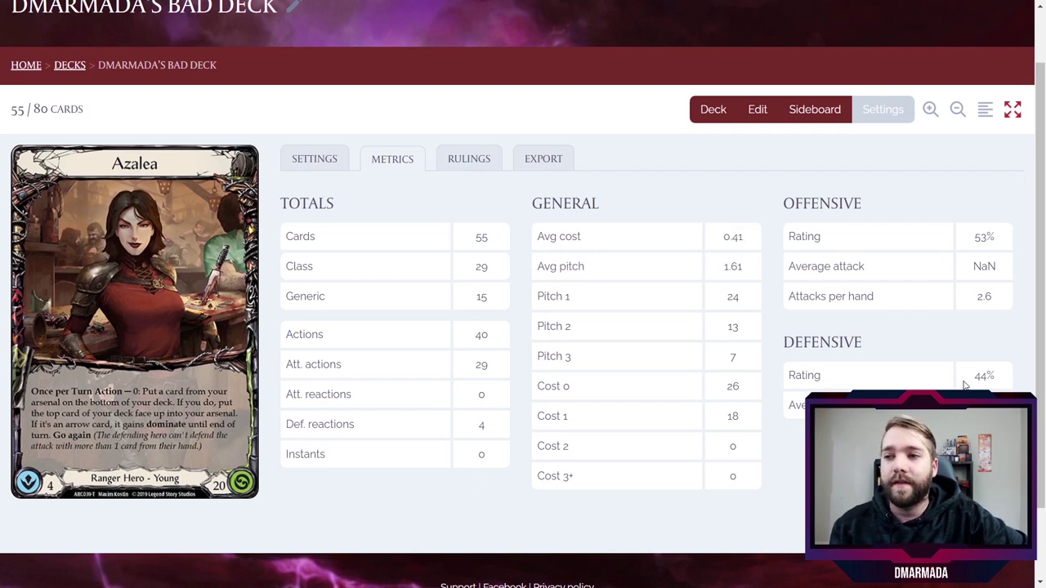
drag(962, 386, 899, 407)
click(899, 407)
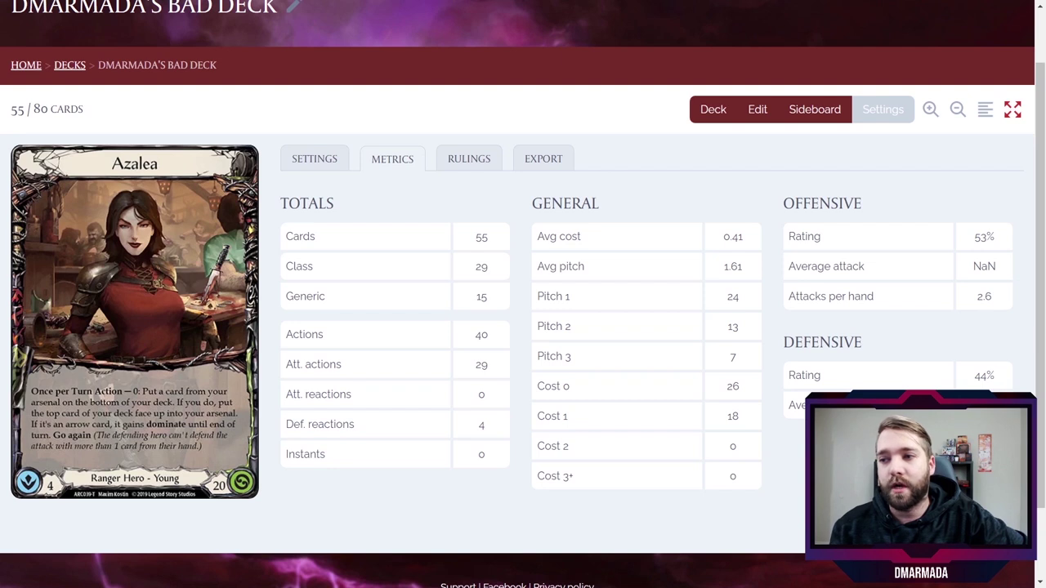
drag(998, 376, 976, 375)
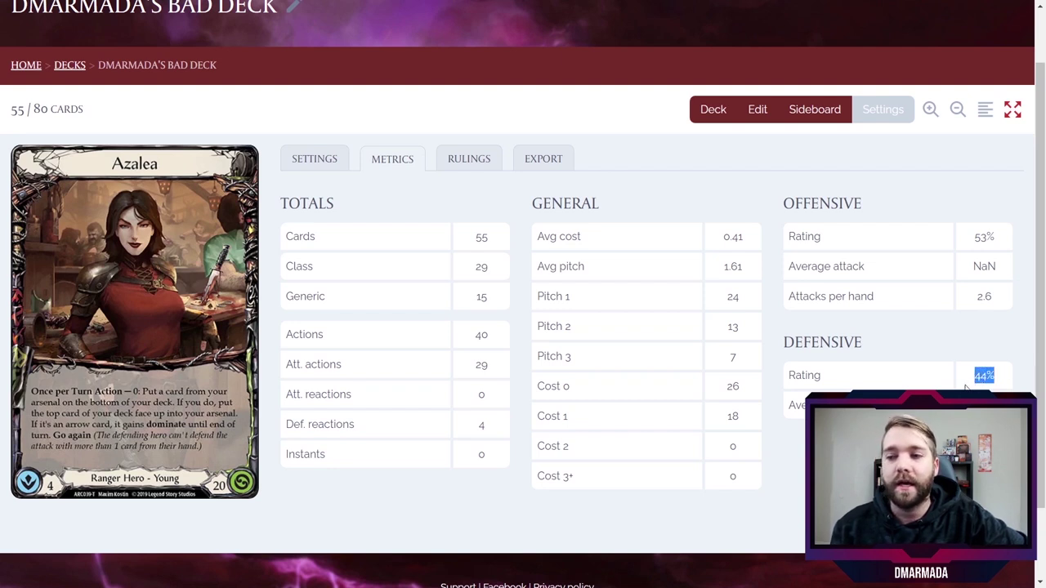
click(801, 374)
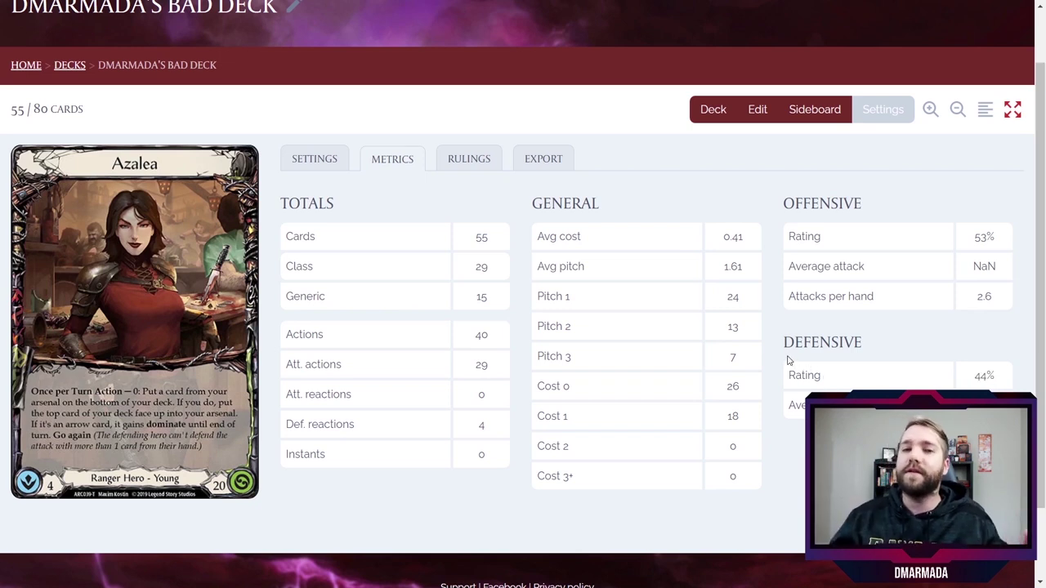
scroll(763, 362, up, 1)
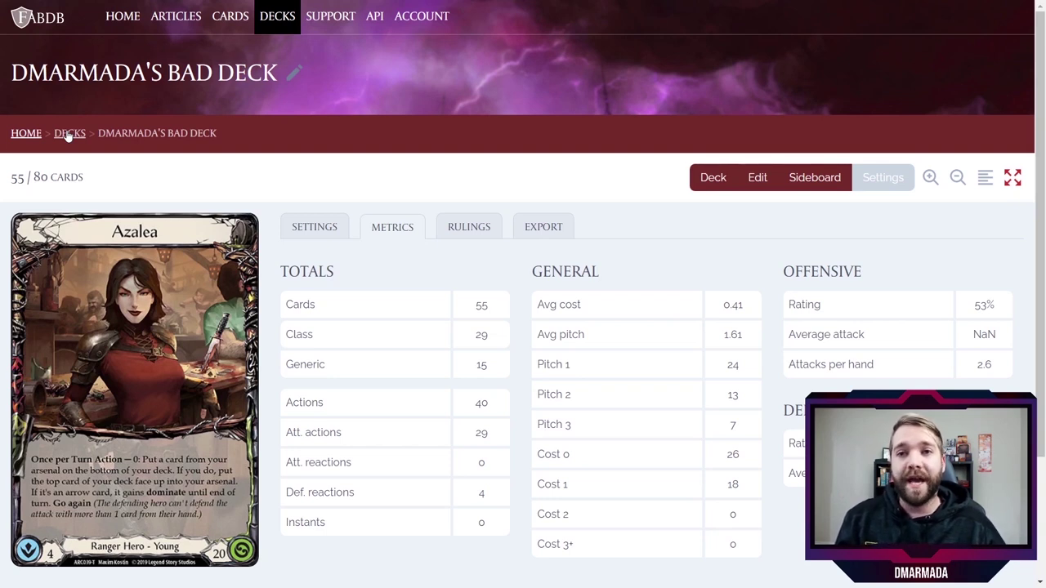
Go to Decks > Deck Builder to list your decks, with DMArmada's bad deck first
mouse_move(277, 22)
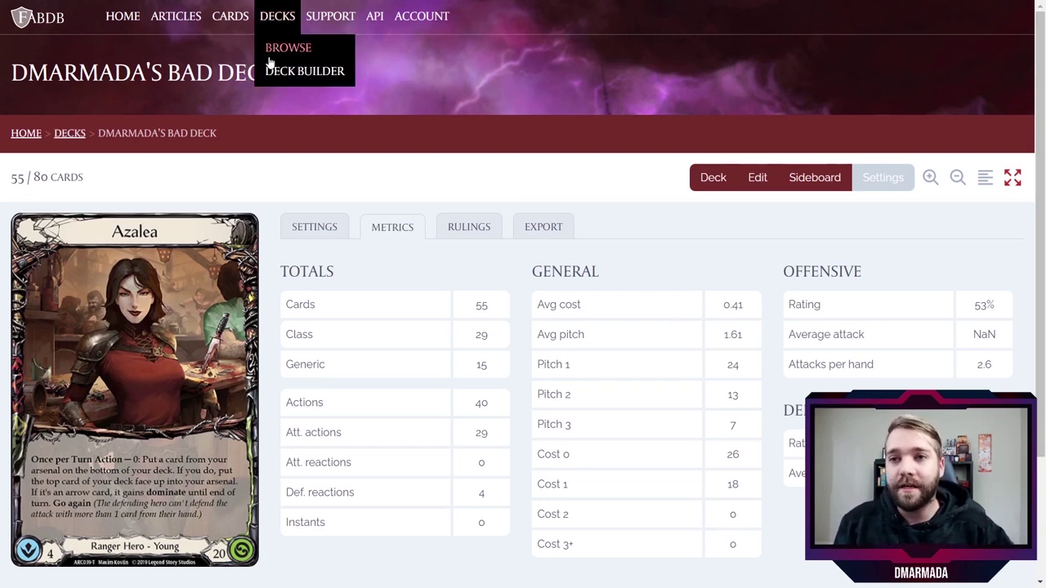
click(274, 72)
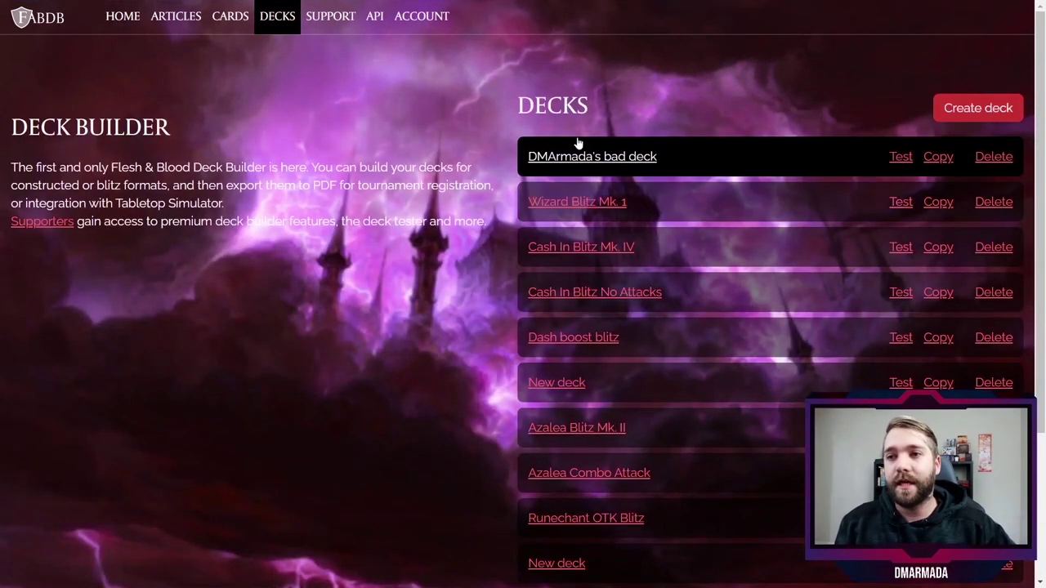
scroll(570, 171, down, 2)
scroll(563, 366, up, 1)
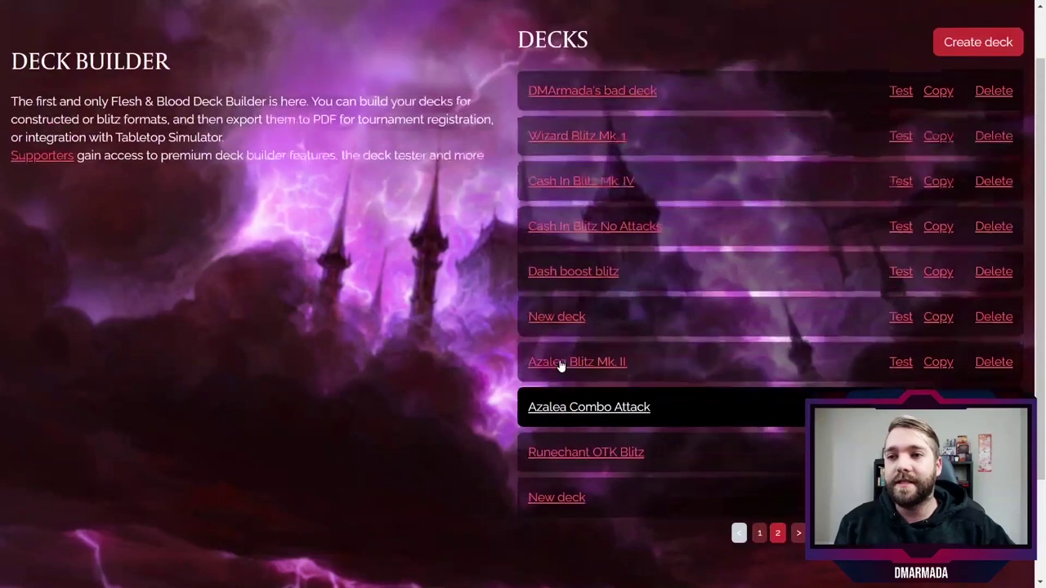
scroll(561, 365, up, 1)
scroll(560, 365, down, 2)
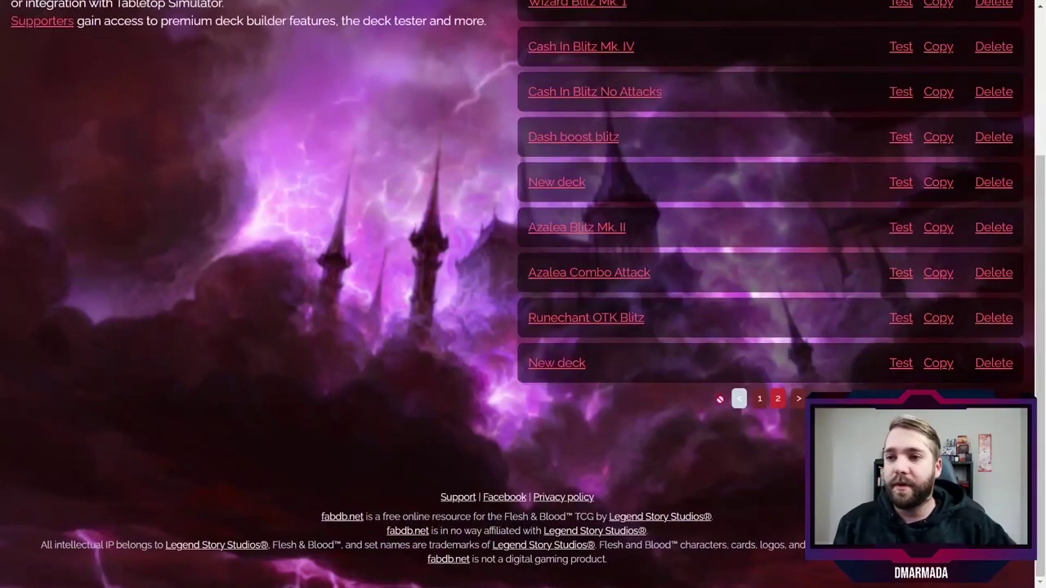
scroll(624, 381, up, 2)
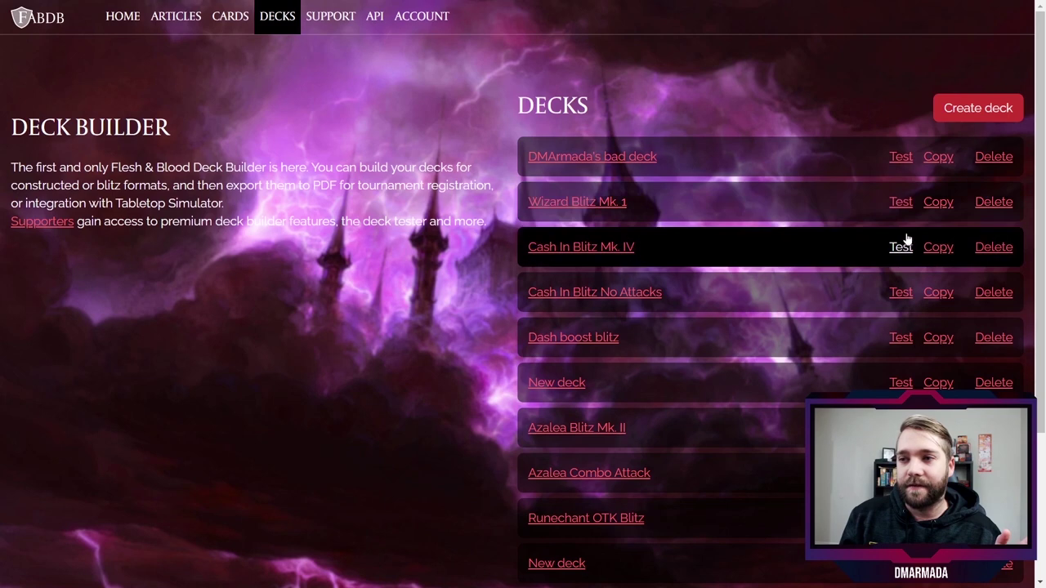
Open the deck tester for DMArmada's bad deck and draw a sample hand
click(898, 167)
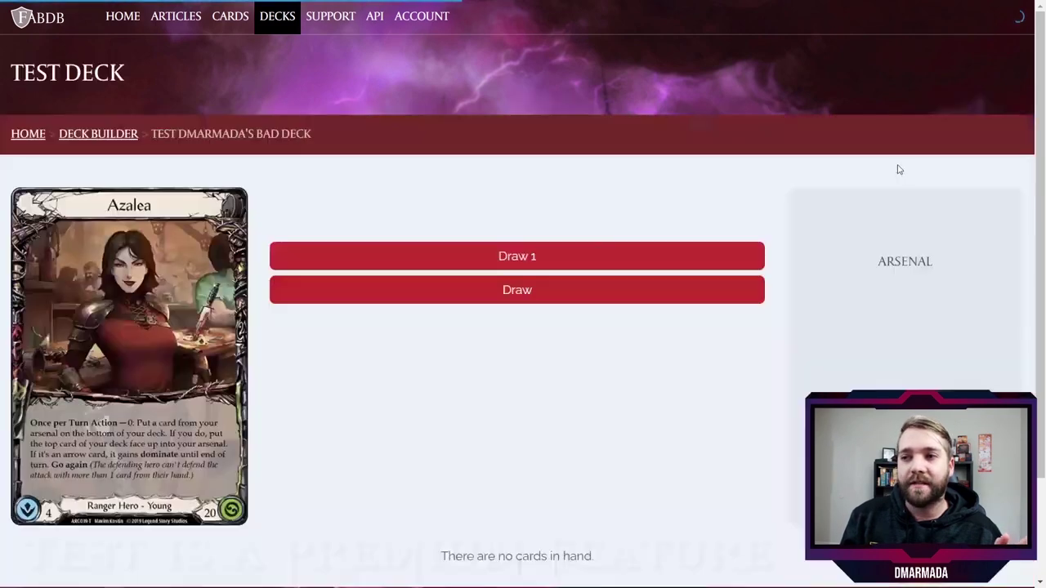
scroll(795, 268, down, 2)
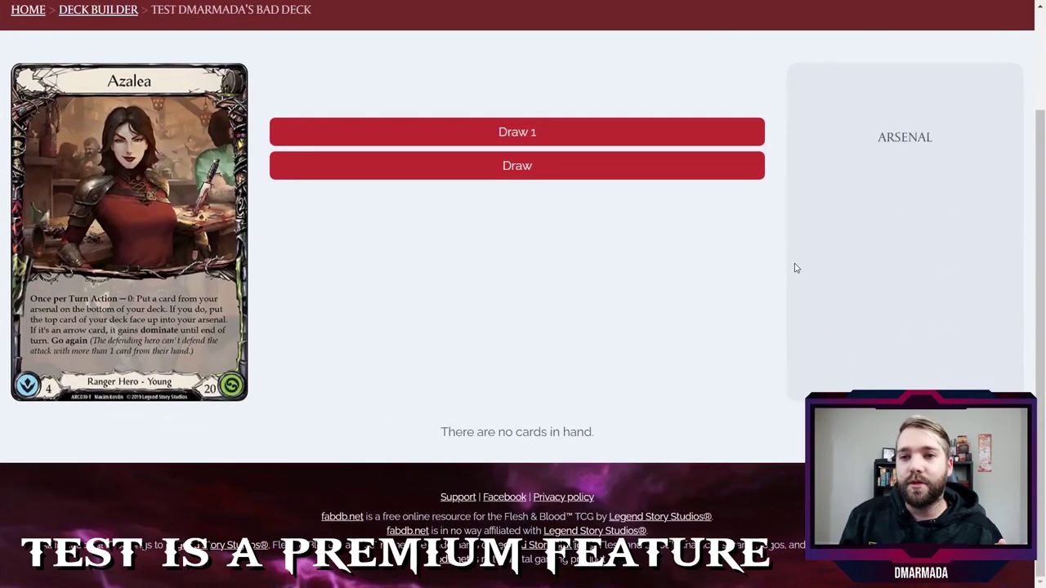
scroll(793, 265, up, 1)
scroll(781, 270, down, 2)
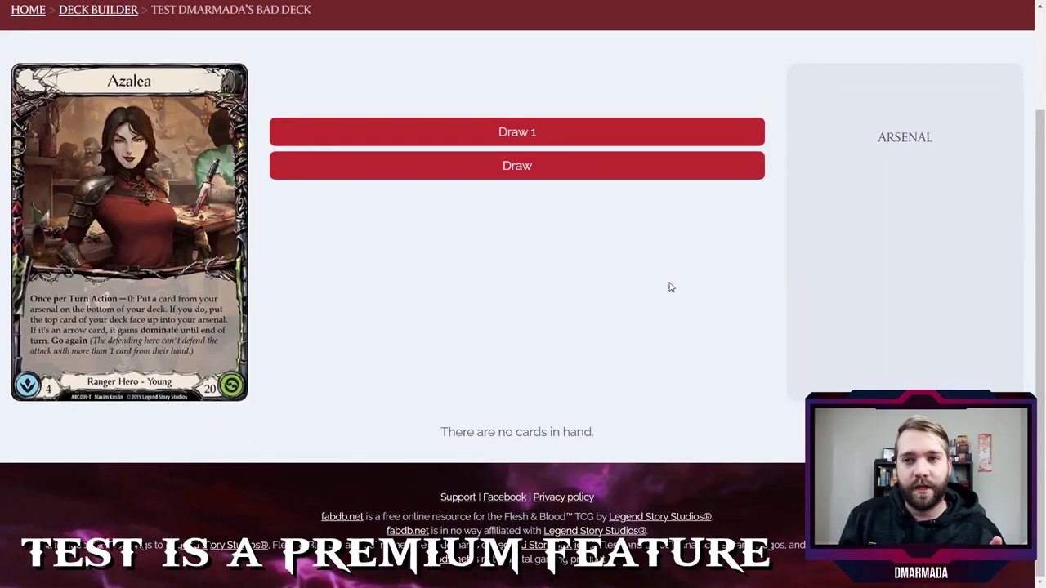
click(531, 169)
scroll(588, 308, down, 3)
scroll(588, 308, down, 2)
scroll(465, 308, up, 1)
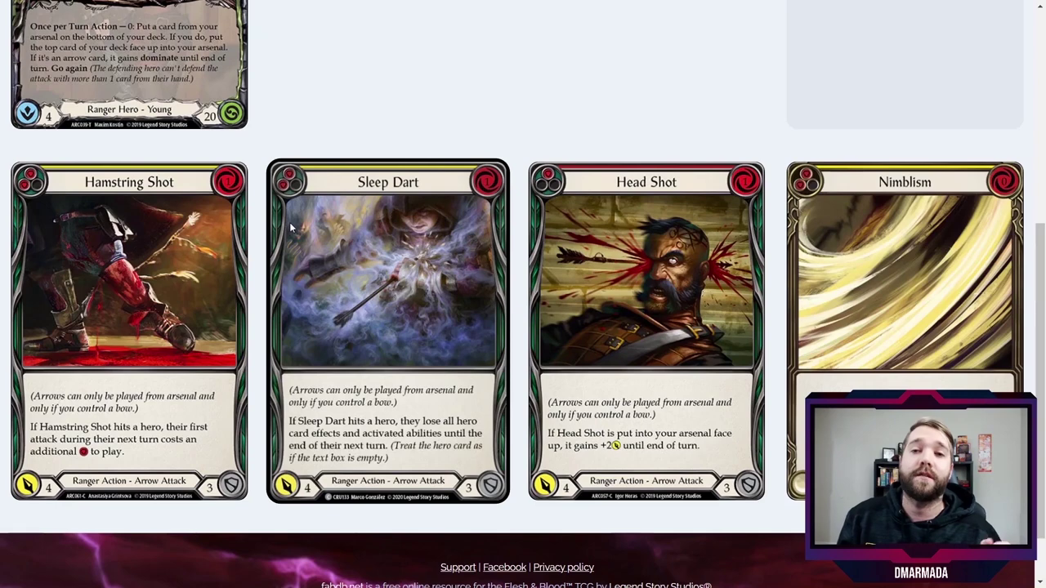
scroll(315, 217, up, 2)
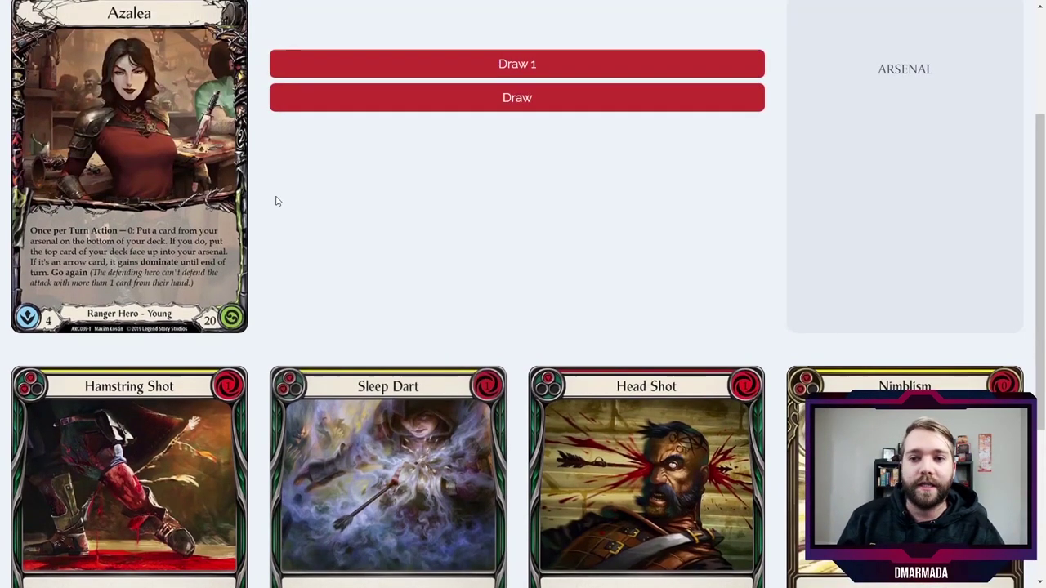
scroll(277, 201, down, 2)
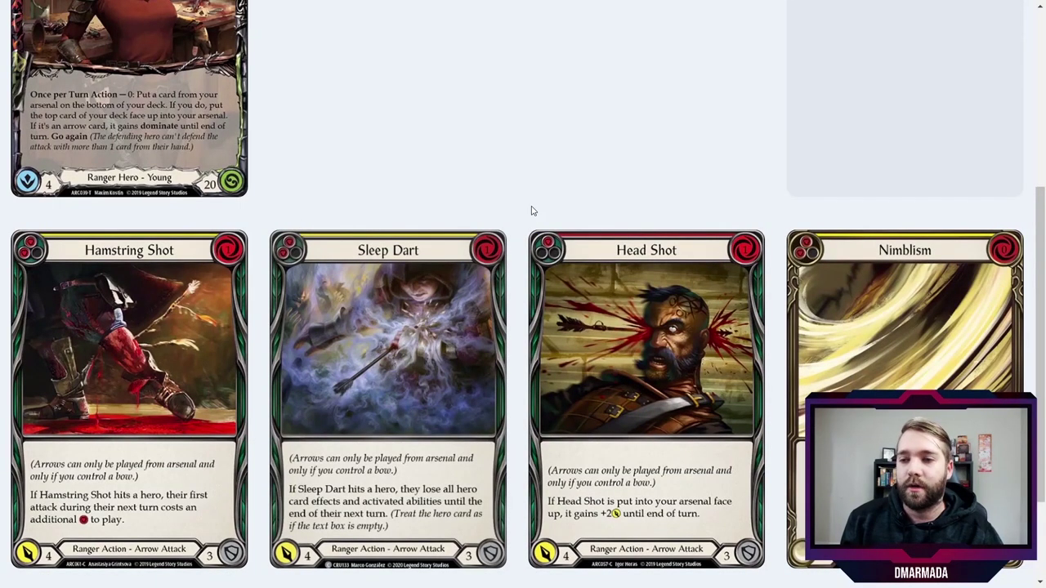
Put Head Shot into the arsenal, then clear it back out
click(641, 310)
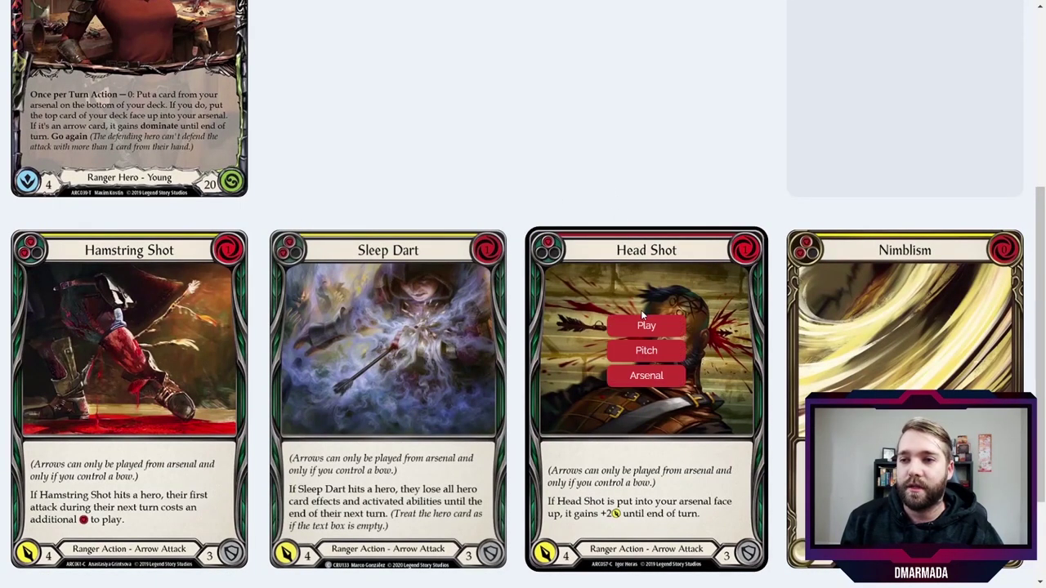
click(644, 378)
scroll(642, 377, up, 2)
scroll(635, 362, down, 3)
mouse_move(646, 278)
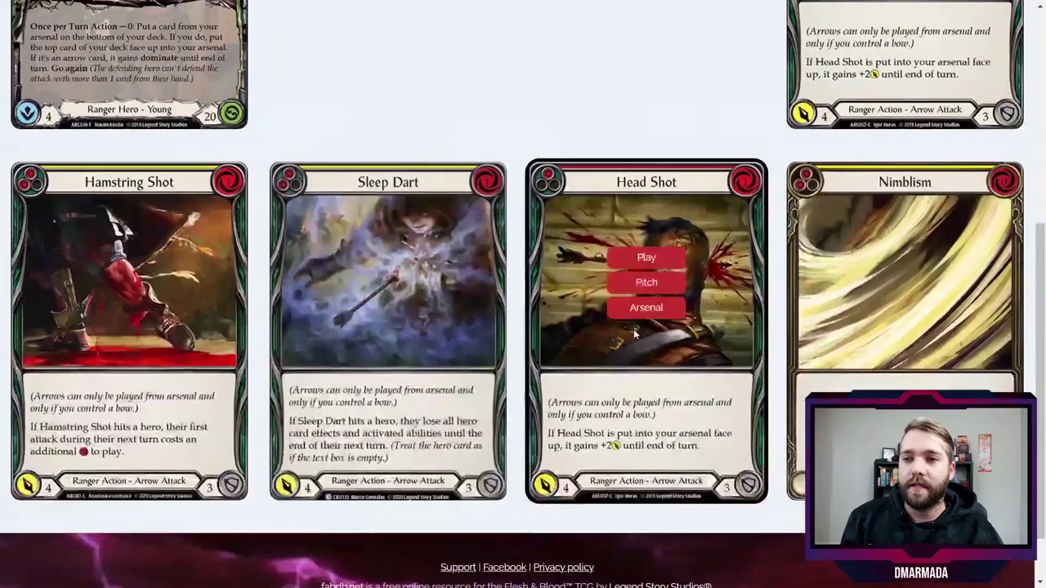
scroll(647, 282, up, 3)
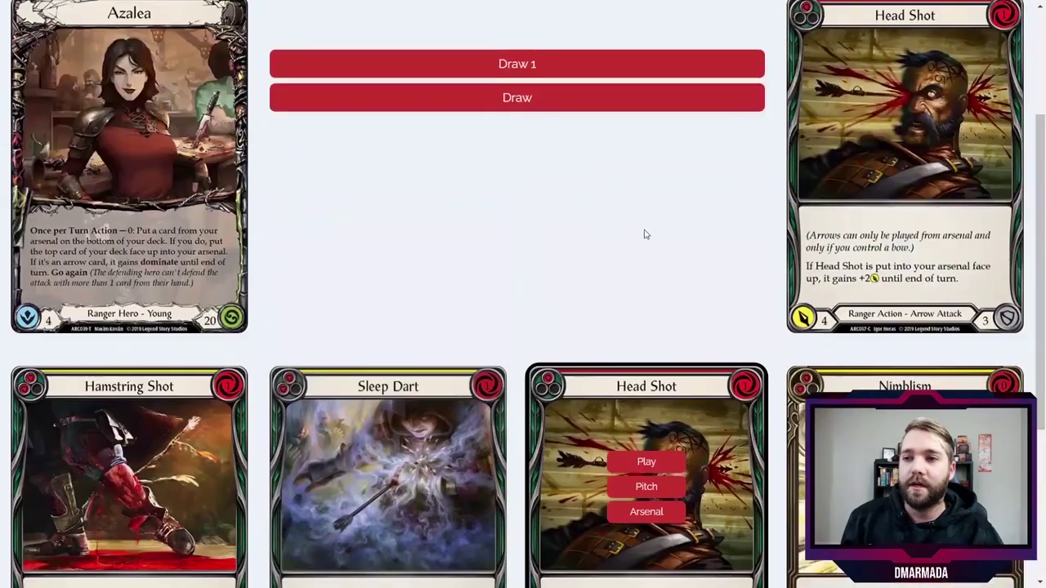
click(890, 242)
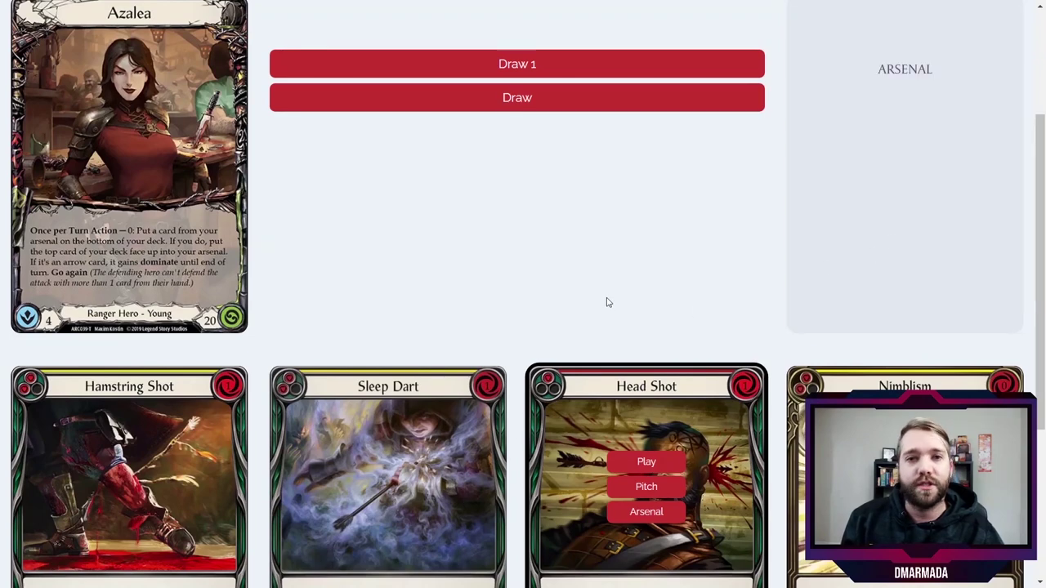
Pitch Sleep Dart and play Nimblism from the hand
scroll(485, 312, down, 2)
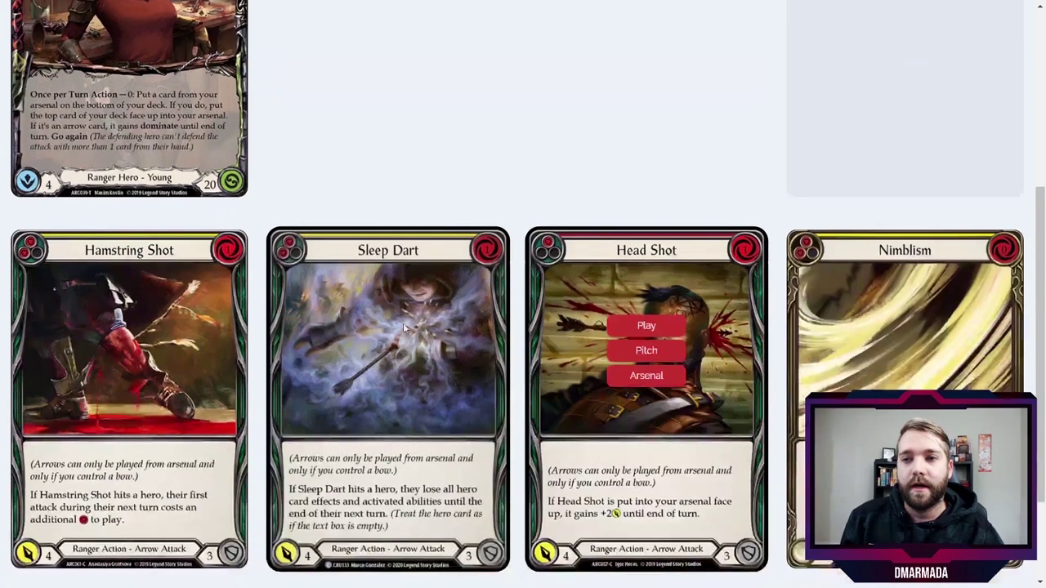
mouse_move(355, 344)
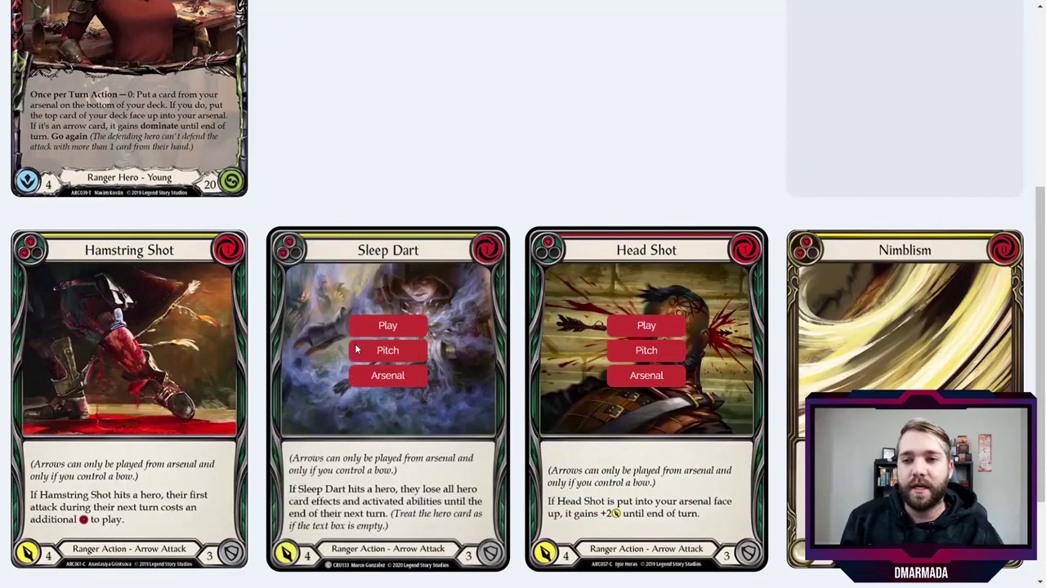
click(398, 362)
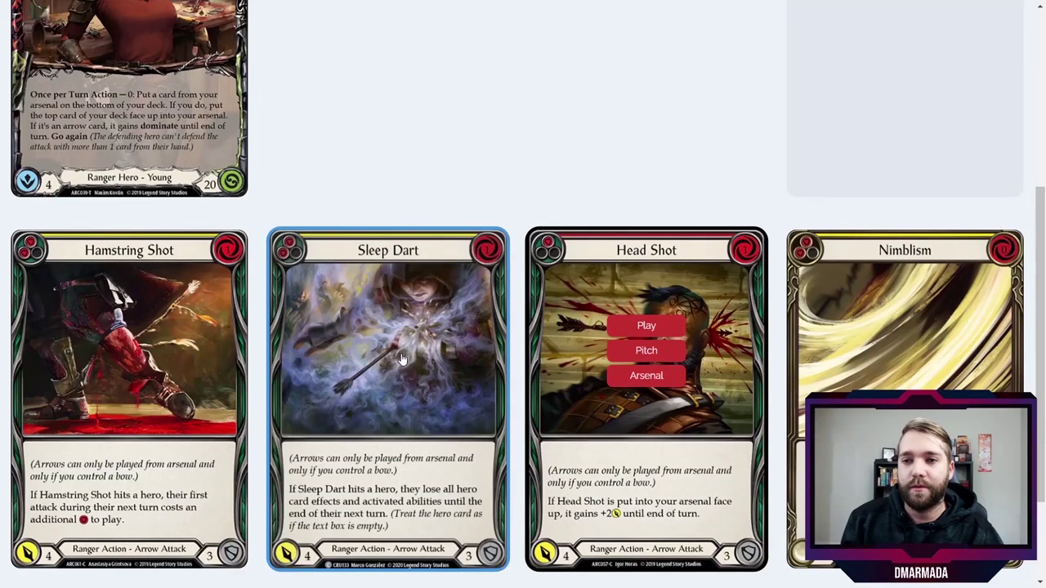
click(889, 327)
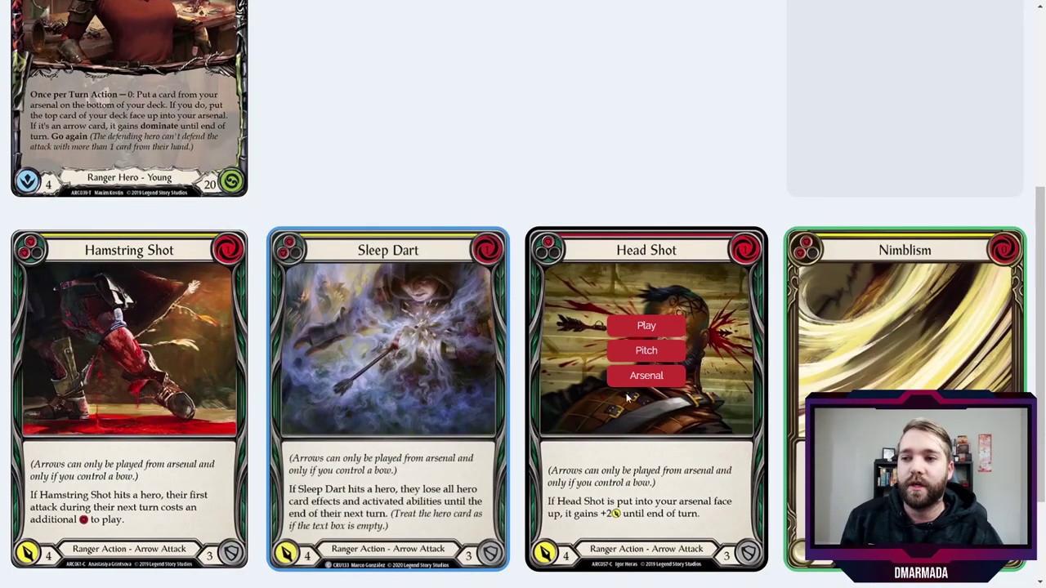
scroll(462, 286, up, 4)
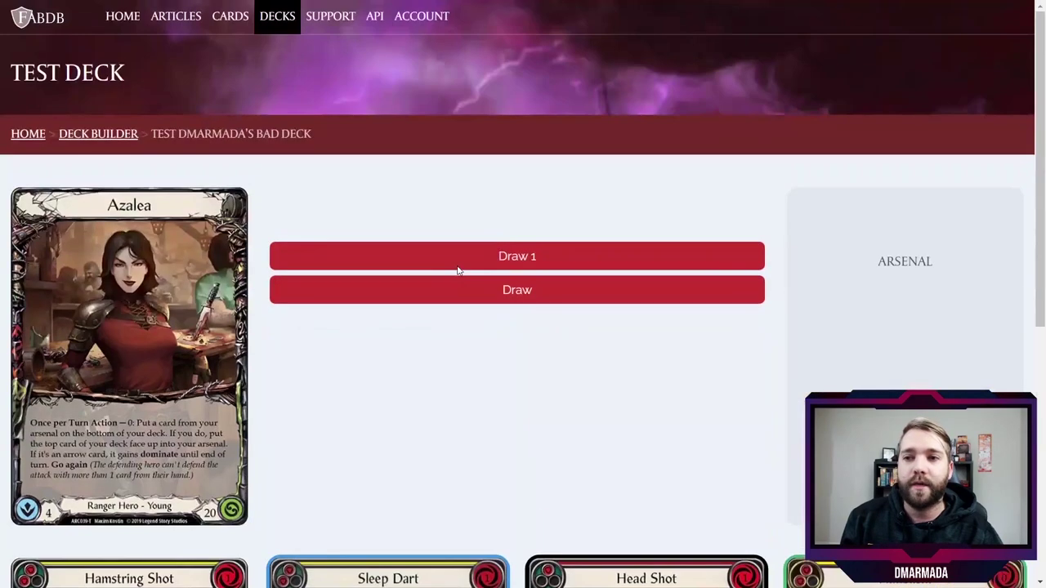
Deal a new hand and try each Hamstring Shot in the arsenal, removing it again
click(462, 289)
scroll(572, 327, down, 4)
mouse_move(650, 352)
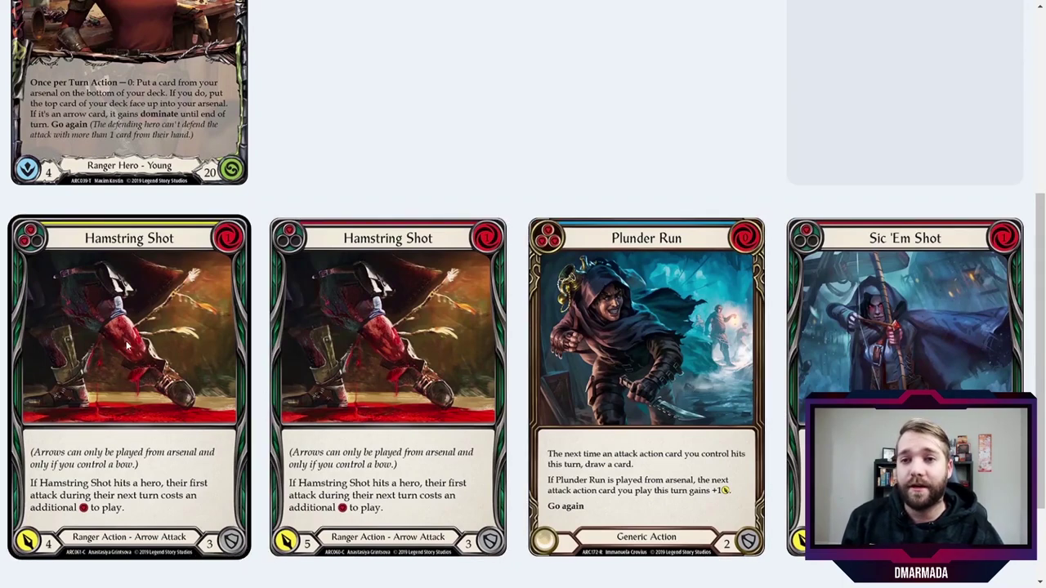
mouse_move(155, 331)
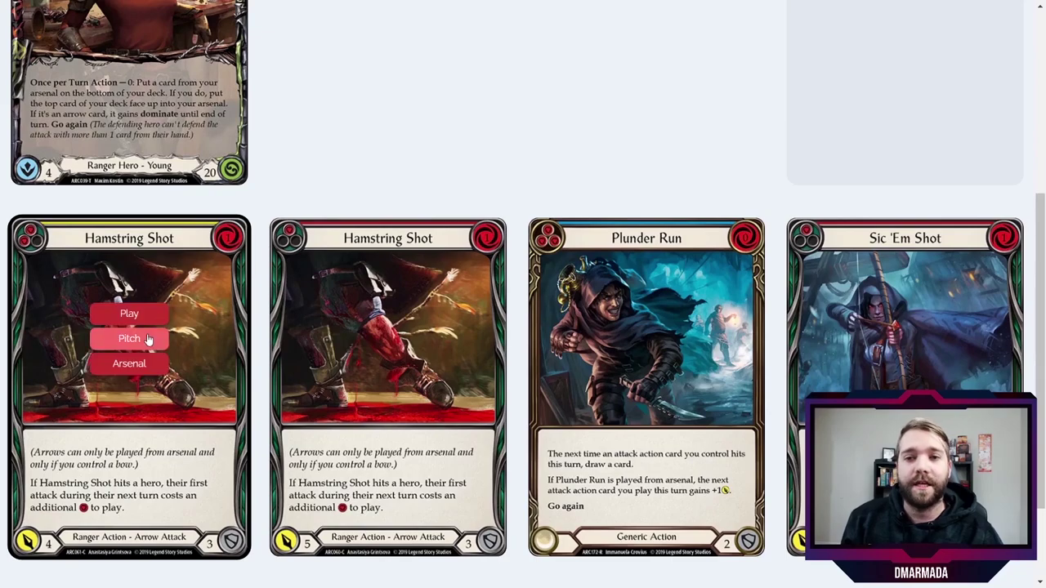
click(130, 364)
scroll(485, 112, up, 3)
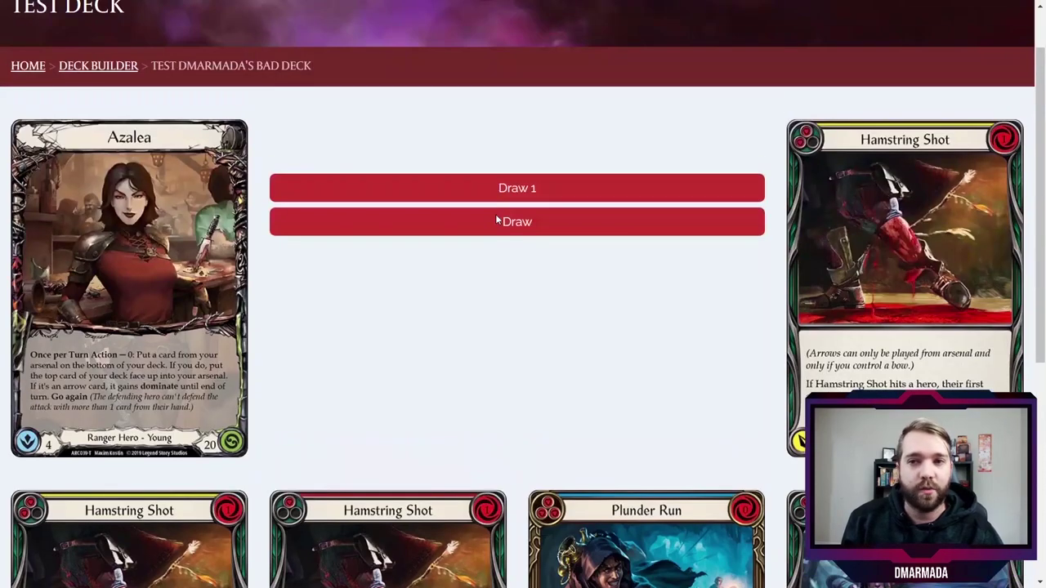
scroll(478, 235, down, 3)
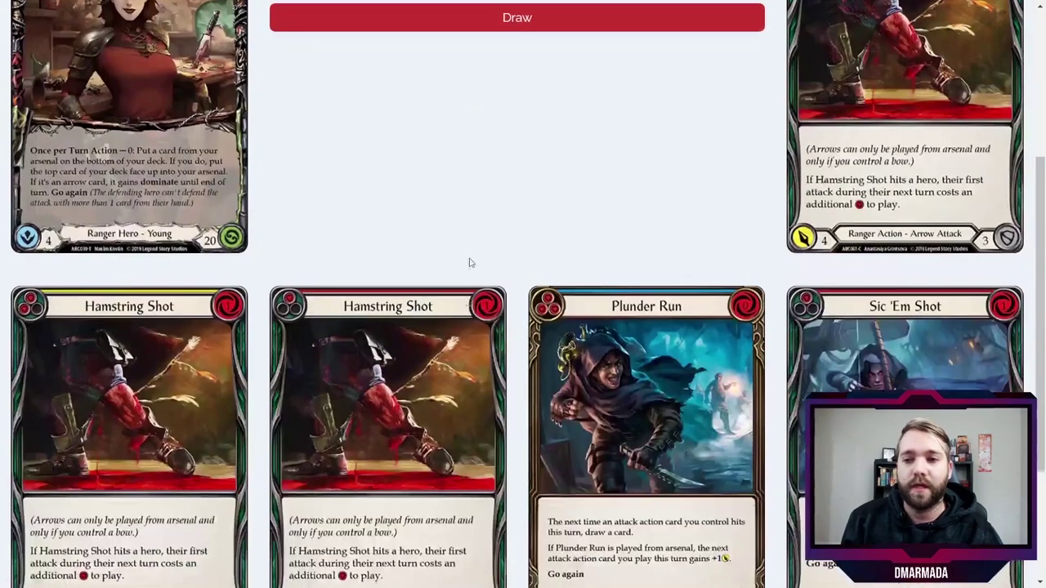
click(822, 197)
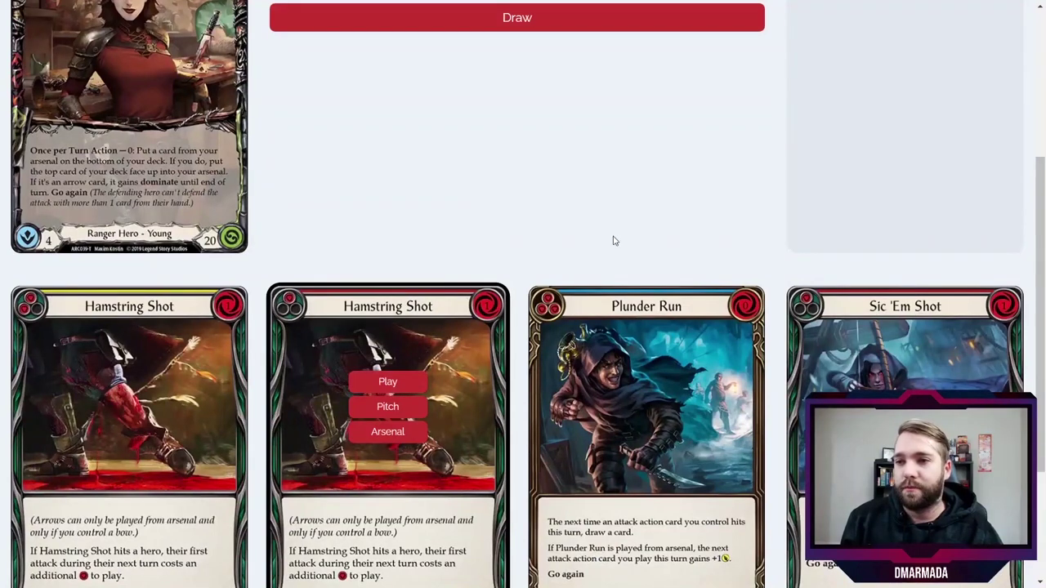
click(387, 432)
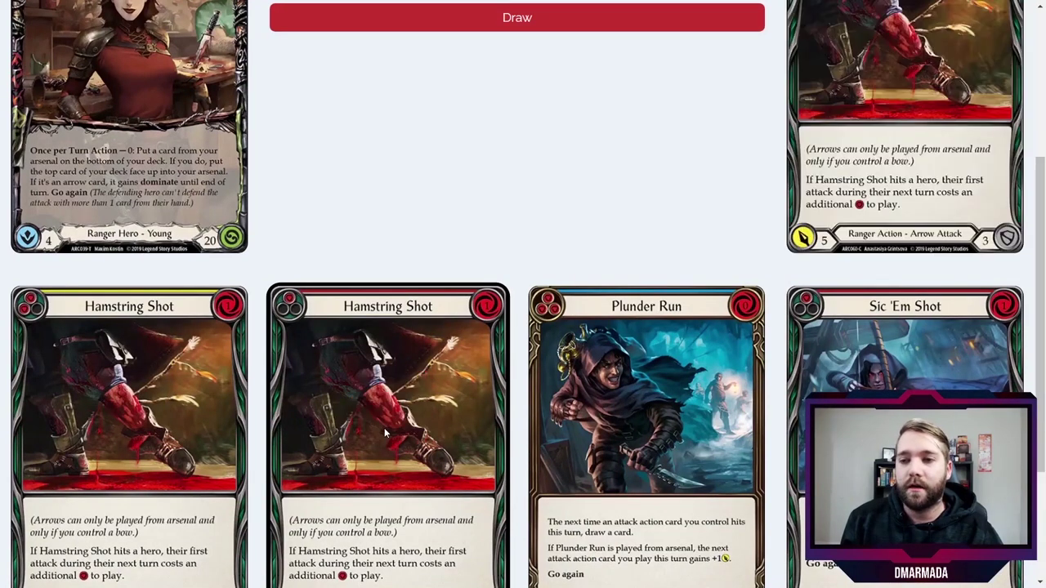
click(891, 183)
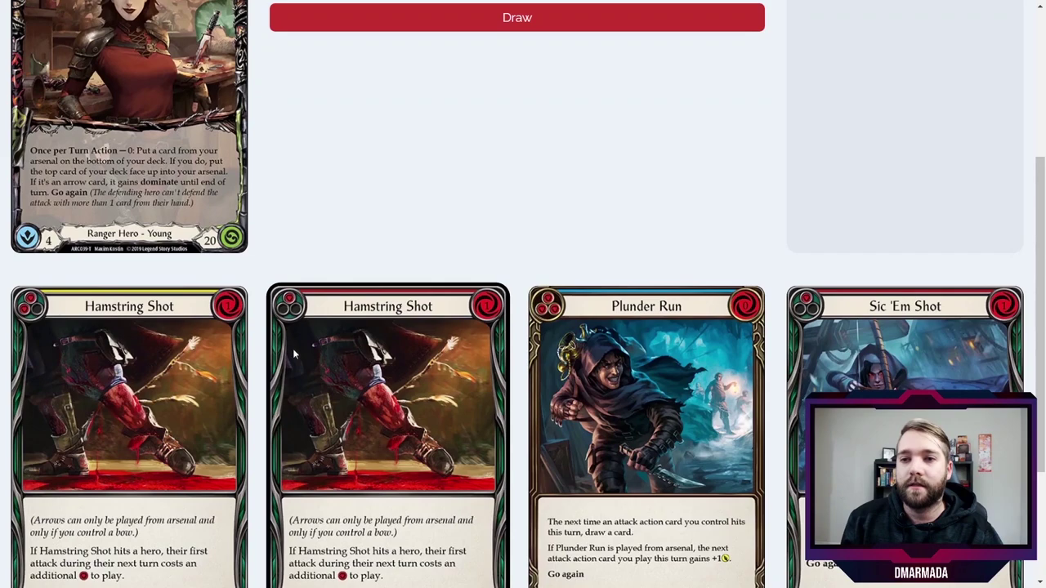
scroll(433, 185, up, 4)
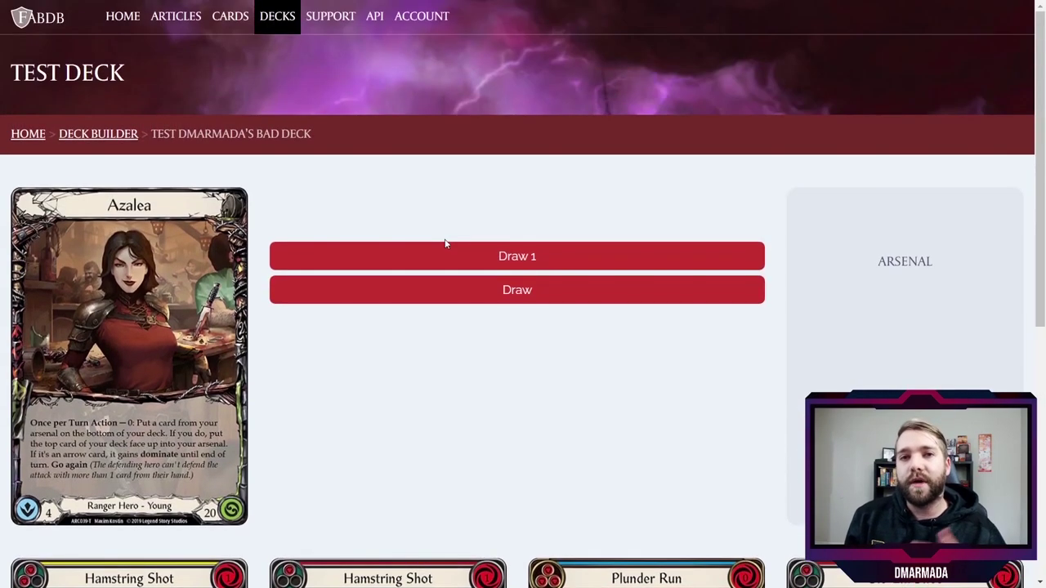
Deal a fresh hand: Plunder Run, Sic 'Em Shot, Ridge Rider Shot and Fate Foreseen
click(442, 287)
scroll(441, 287, down, 3)
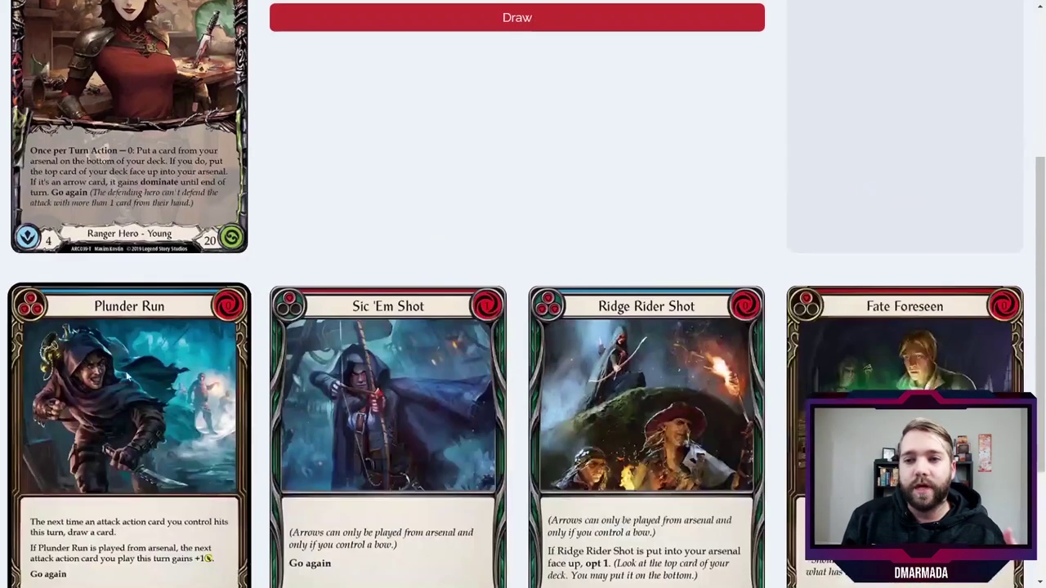
scroll(417, 307, up, 3)
scroll(434, 267, down, 3)
scroll(433, 265, up, 3)
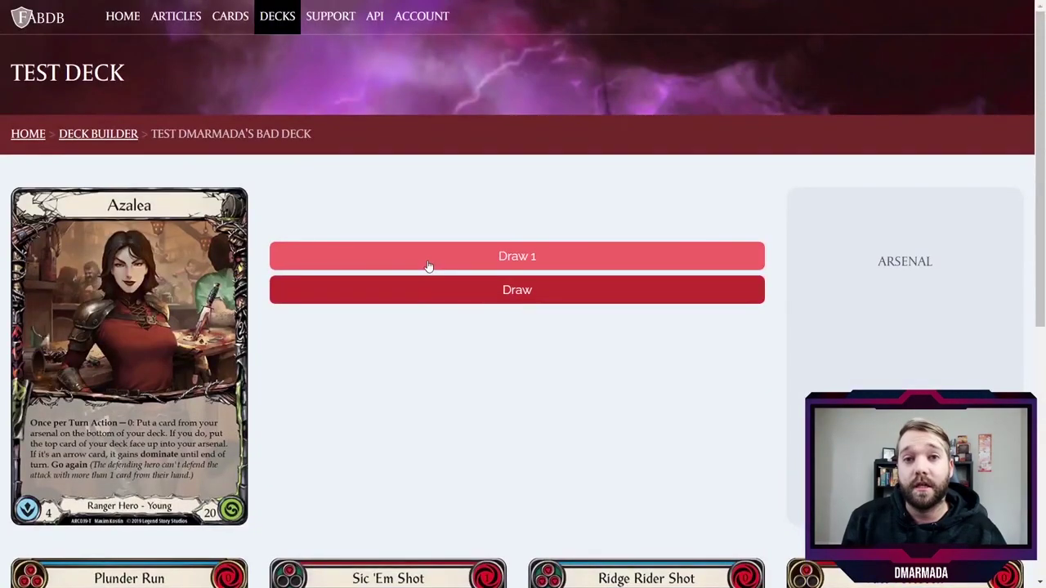
Draw one extra card and put Ridge Rider Shot into the arsenal
click(428, 266)
scroll(429, 266, down, 4)
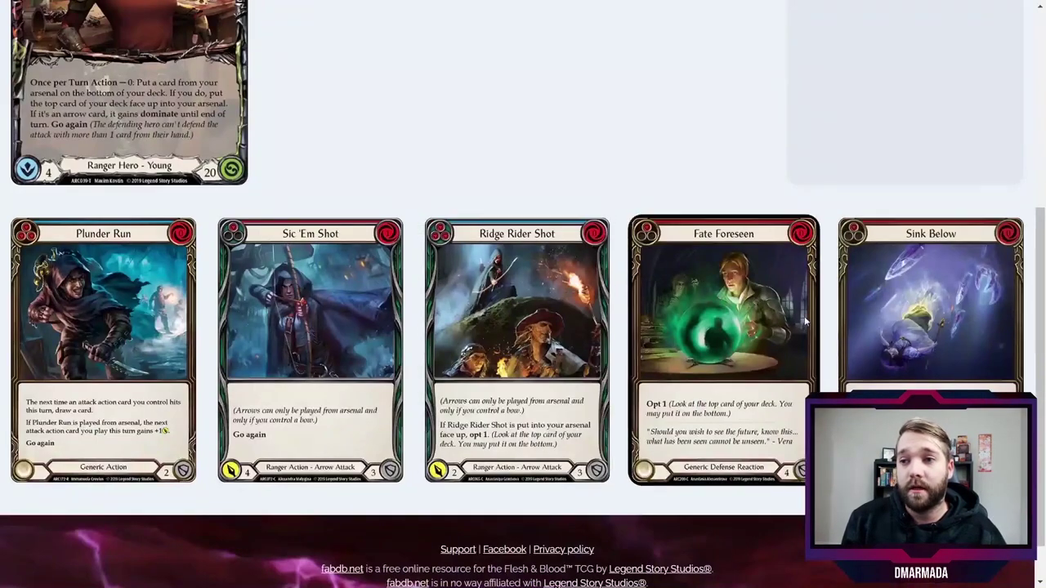
scroll(535, 261, up, 4)
scroll(532, 266, down, 5)
mouse_move(527, 270)
click(516, 292)
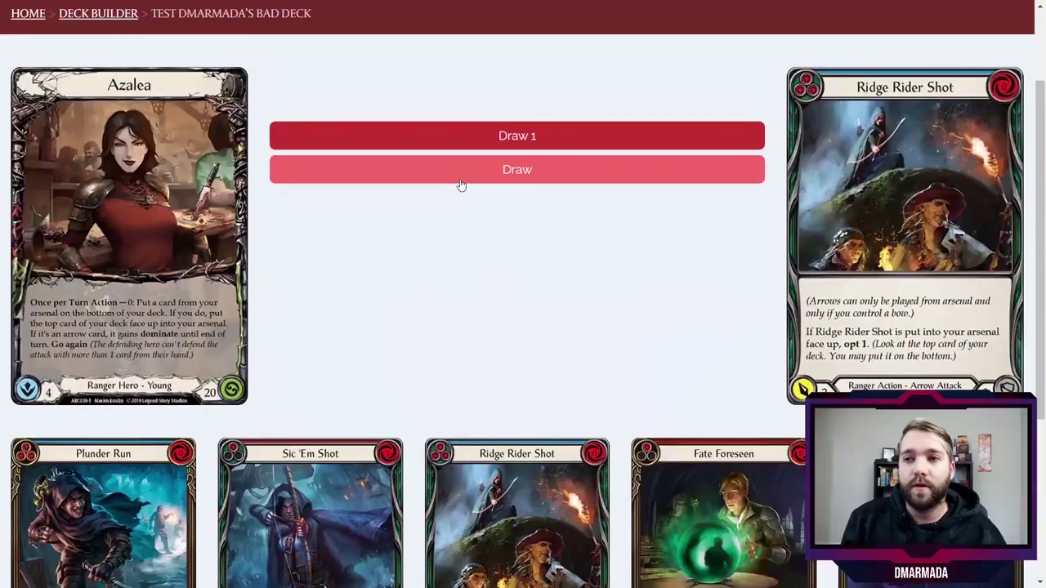
scroll(491, 286, down, 1)
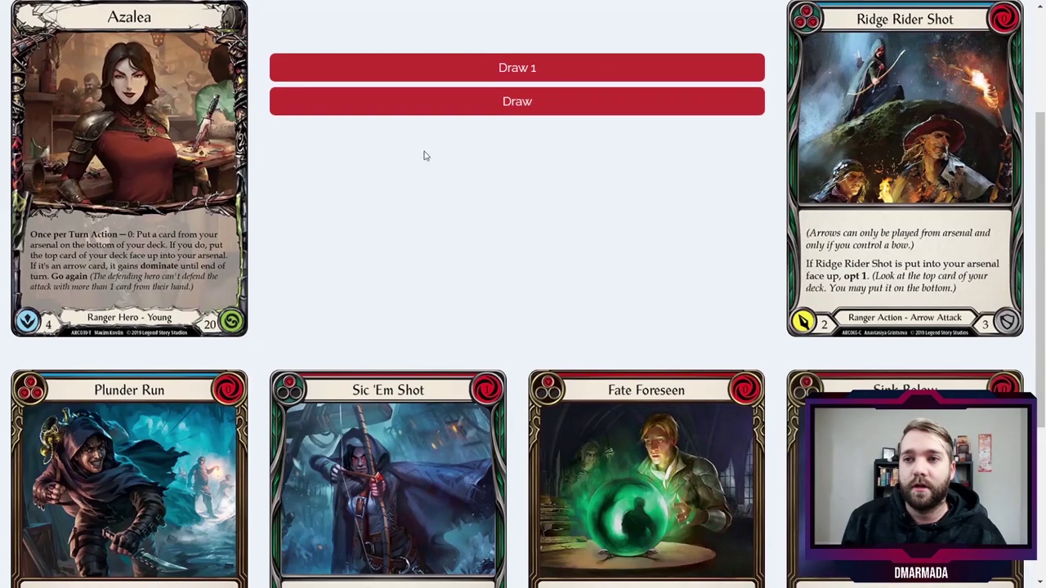
scroll(425, 204, down, 3)
scroll(432, 255, up, 4)
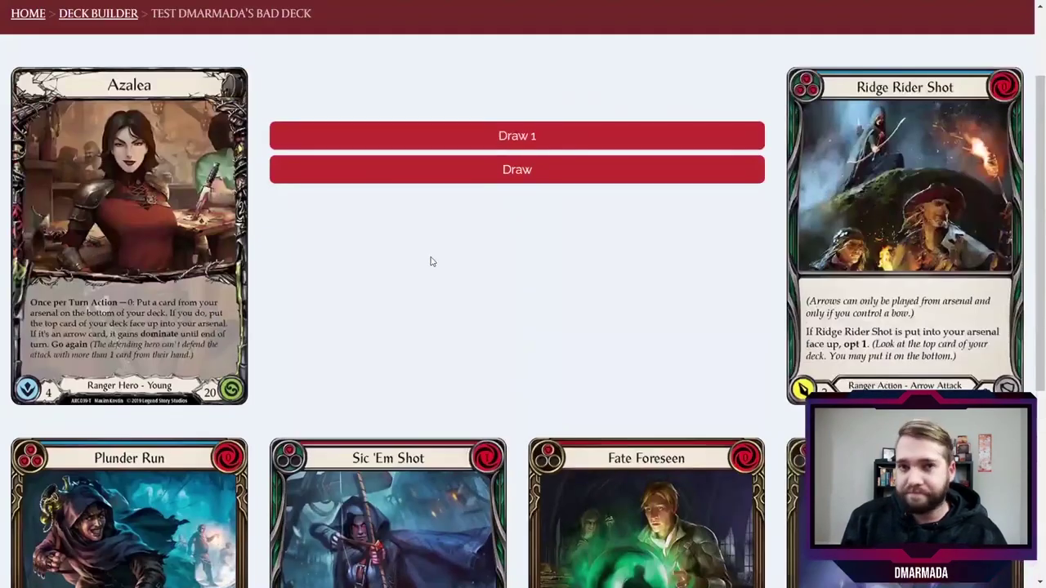
scroll(430, 255, down, 3)
scroll(441, 252, up, 2)
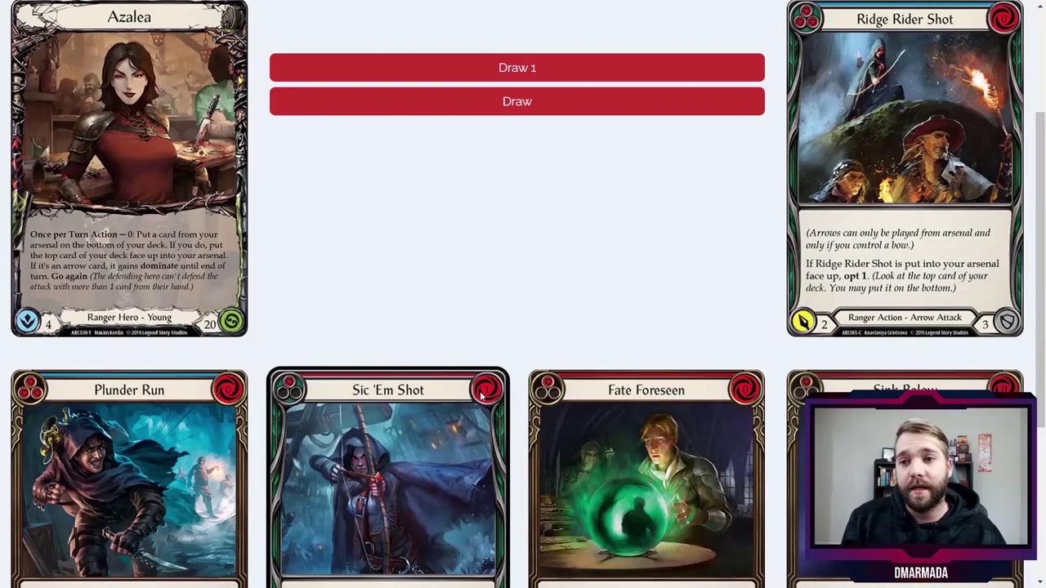
Redraw to get Plunder Run, two Pathing Helix and Poison the Tips, and empty the arsenal
mouse_move(426, 407)
scroll(426, 407, down, 1)
scroll(426, 406, down, 2)
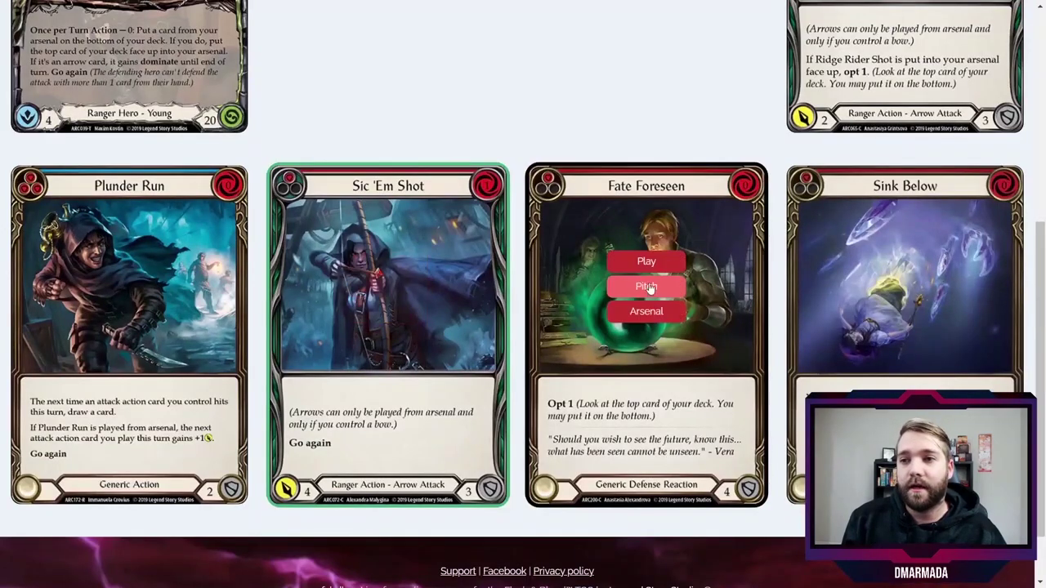
scroll(441, 147, up, 2)
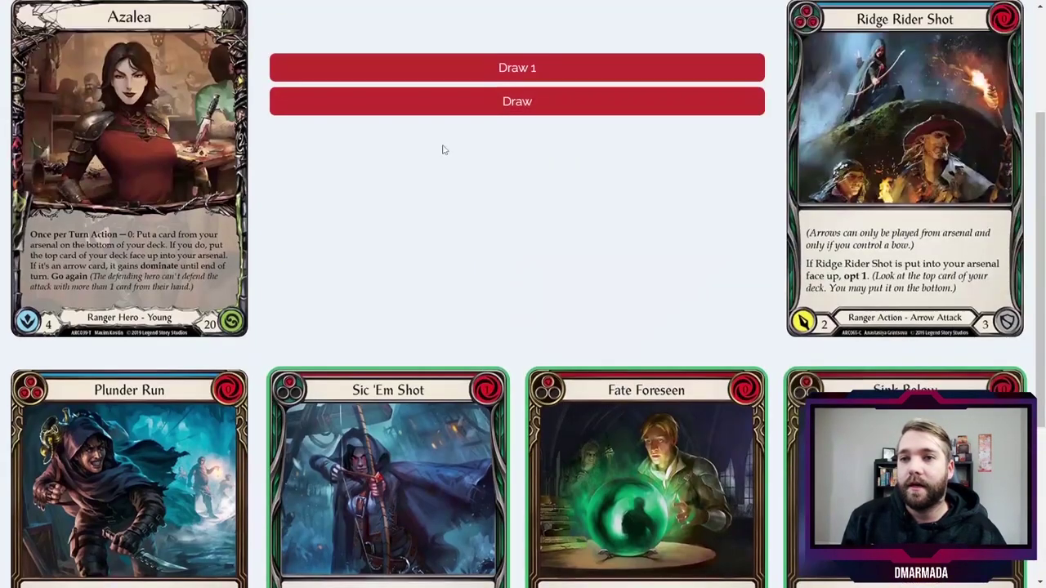
click(436, 105)
scroll(378, 354, down, 2)
scroll(378, 355, up, 3)
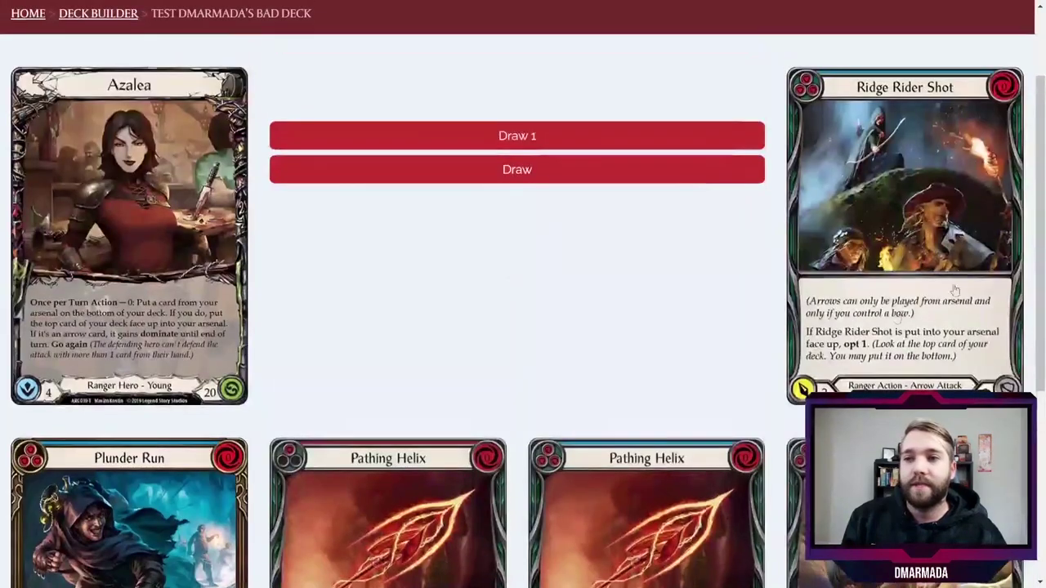
click(896, 224)
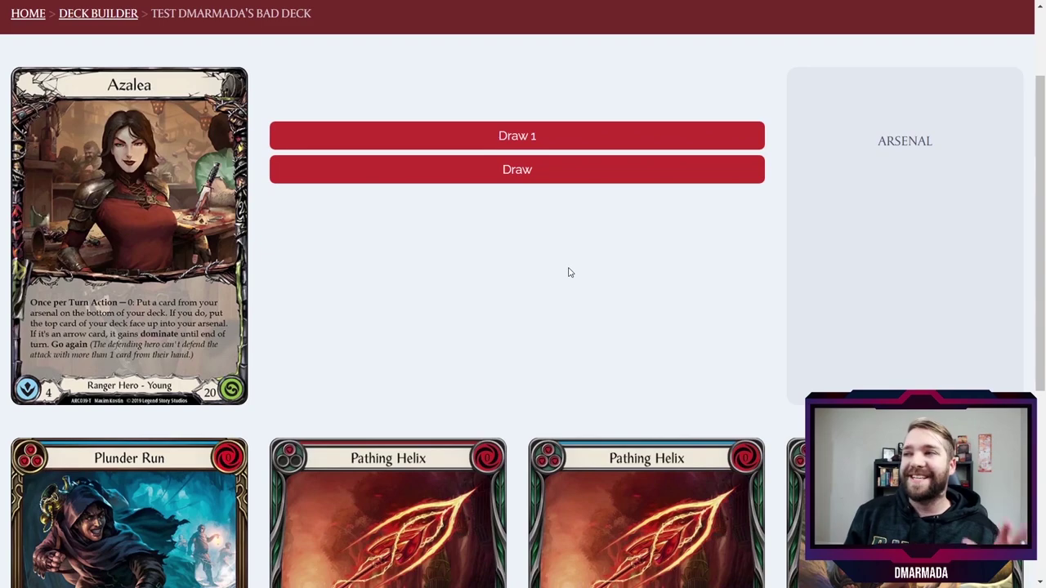
scroll(569, 272, down, 4)
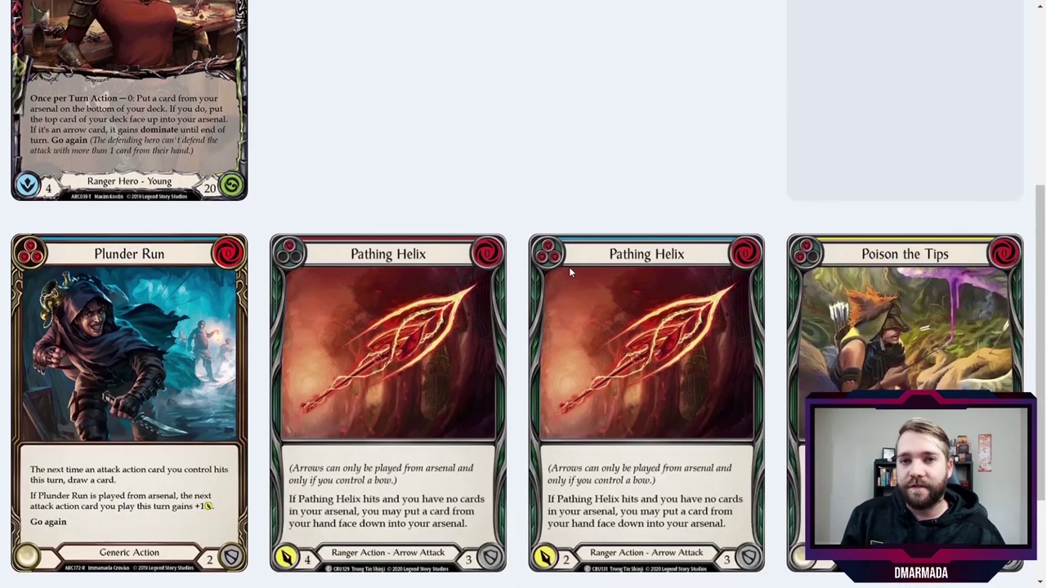
scroll(570, 272, up, 5)
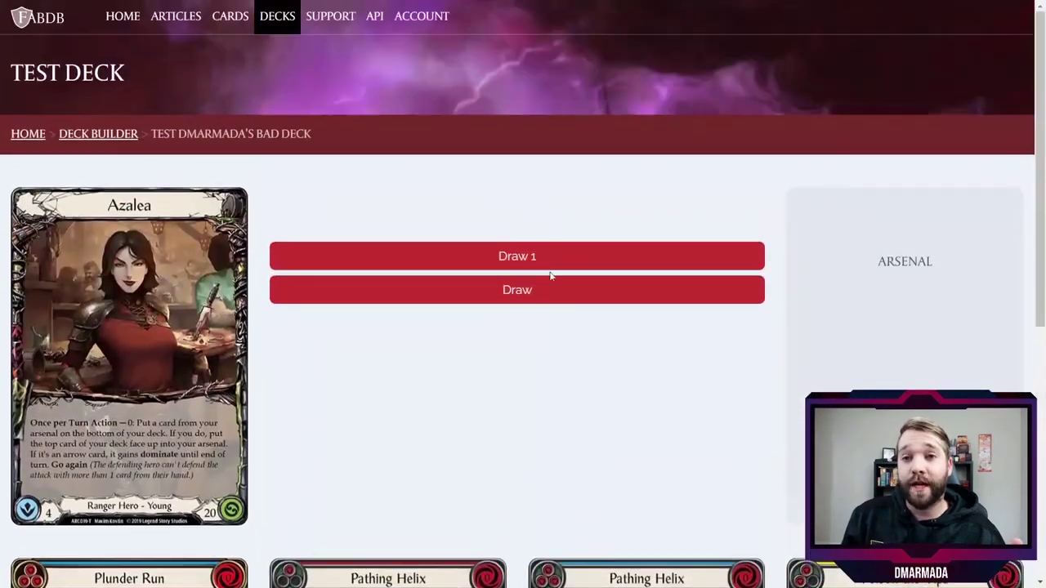
mouse_move(270, 28)
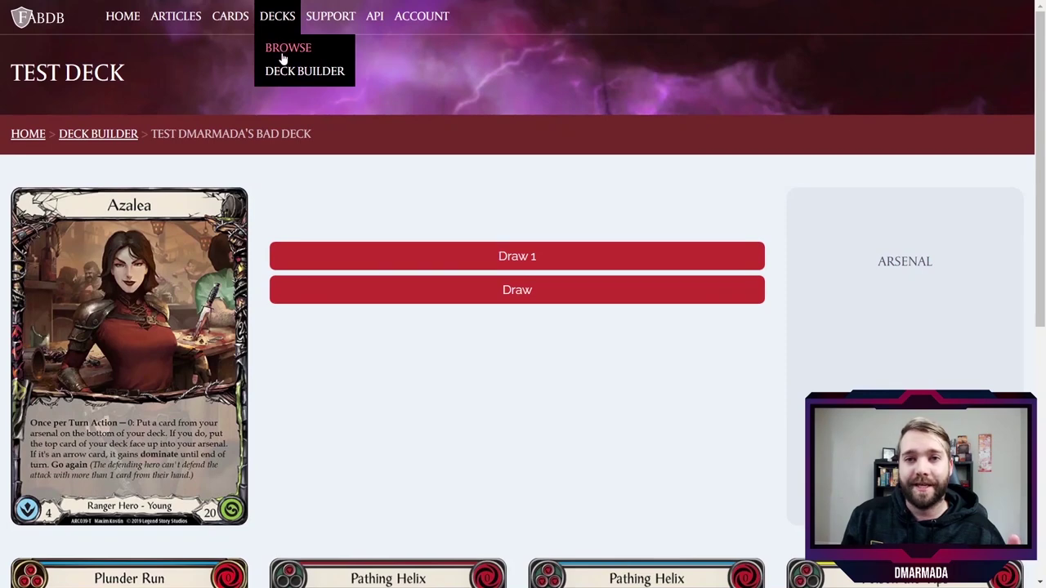
View the Deck Builder's deck list, then go back to the FaB DB home page
click(287, 72)
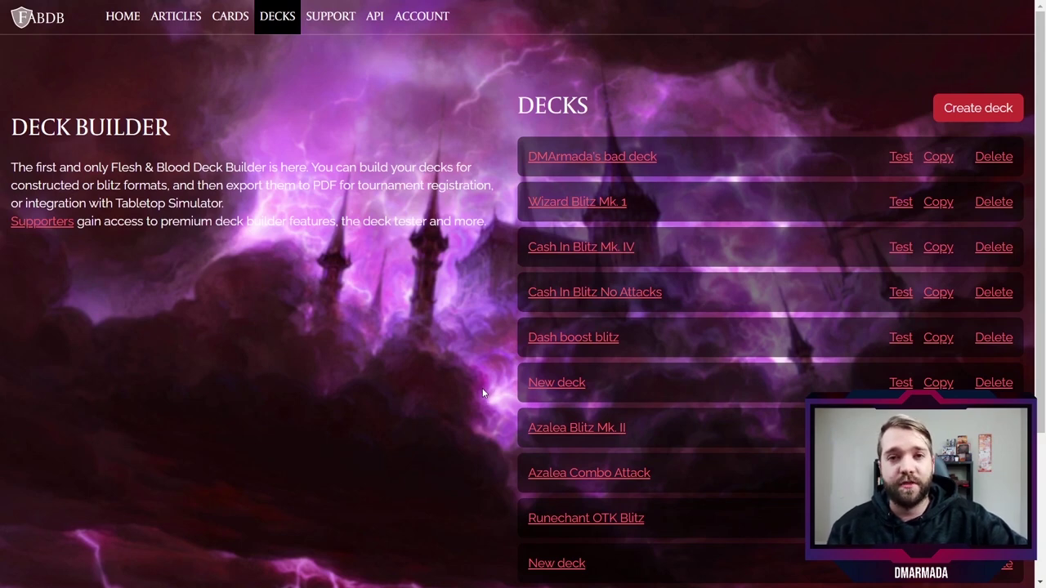
scroll(482, 392, down, 3)
scroll(482, 391, up, 3)
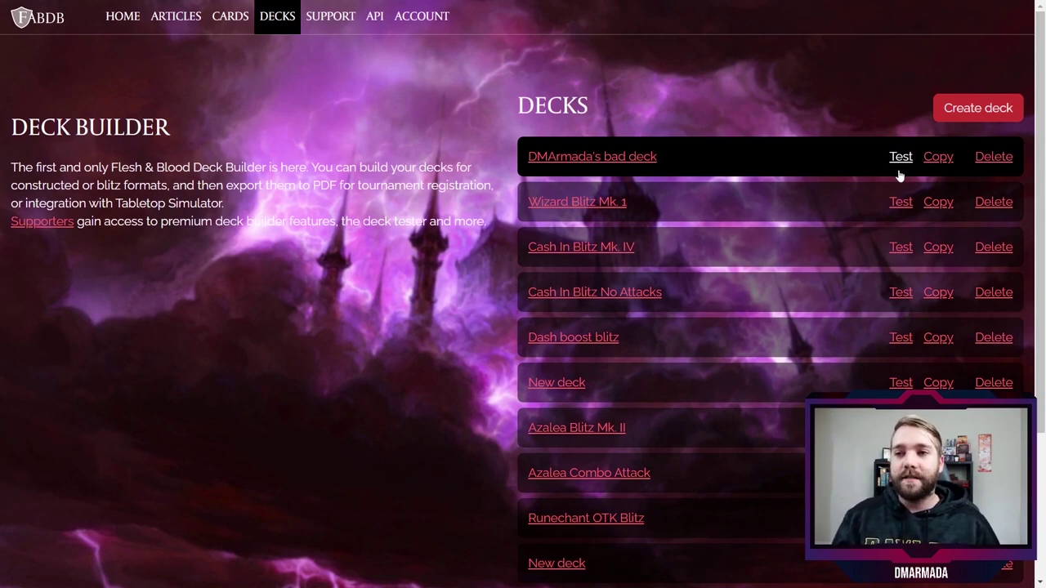
click(32, 27)
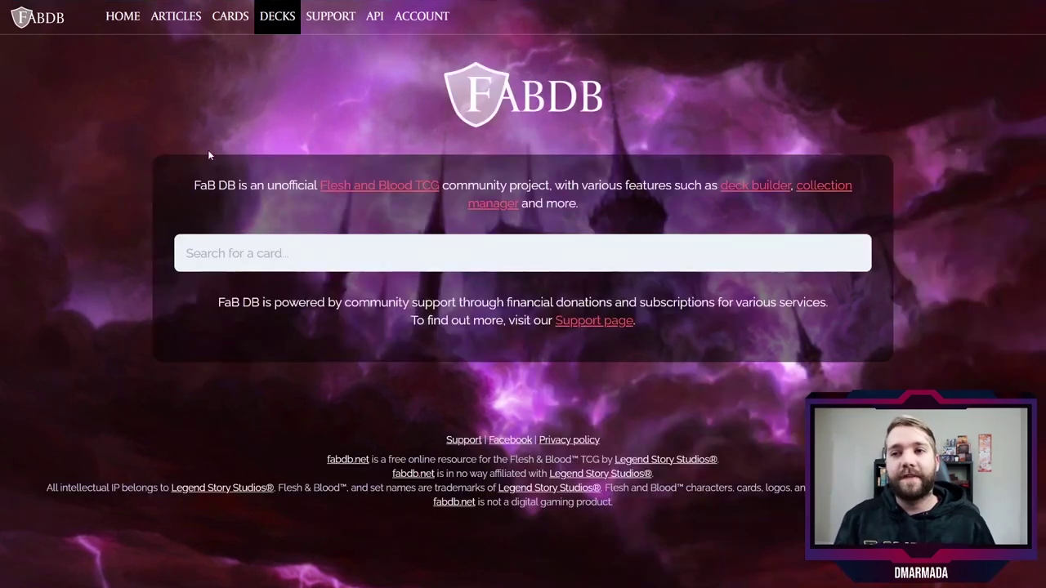